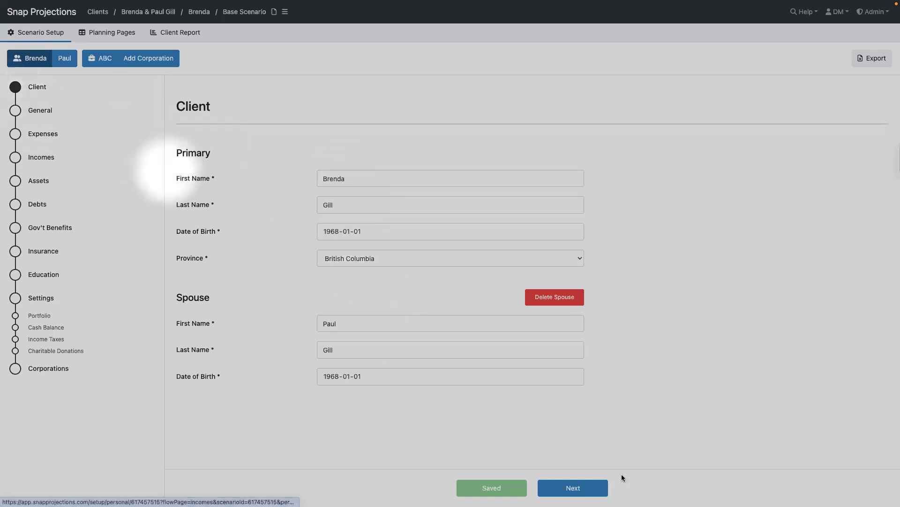
# - Review the General settings: start year 2025, retirement age 60, 2.10% inflation and default return rates
pyautogui.click(573, 488)
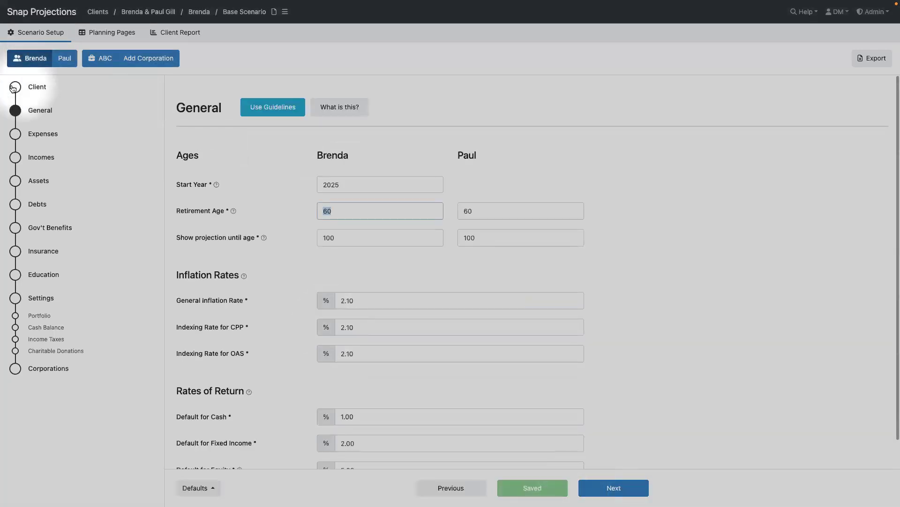
pyautogui.click(13, 89)
pyautogui.click(15, 116)
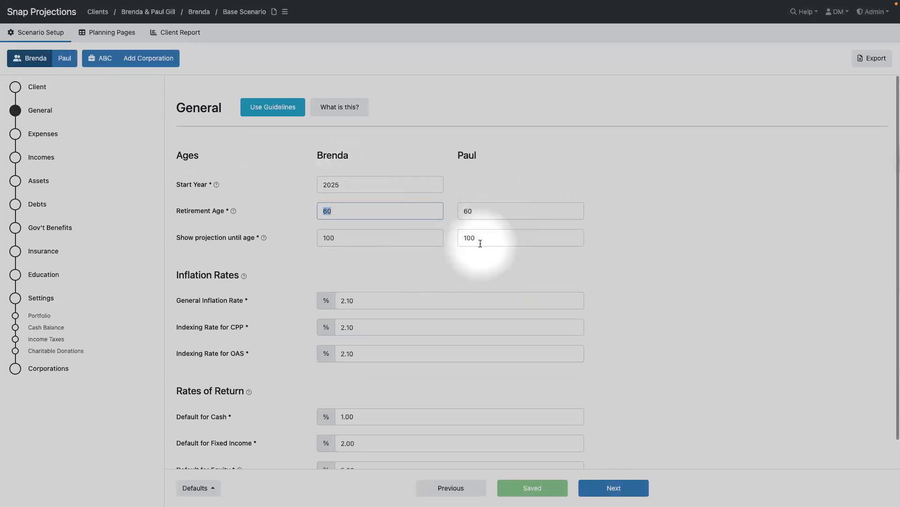
pyautogui.scroll(-1, 480, 244)
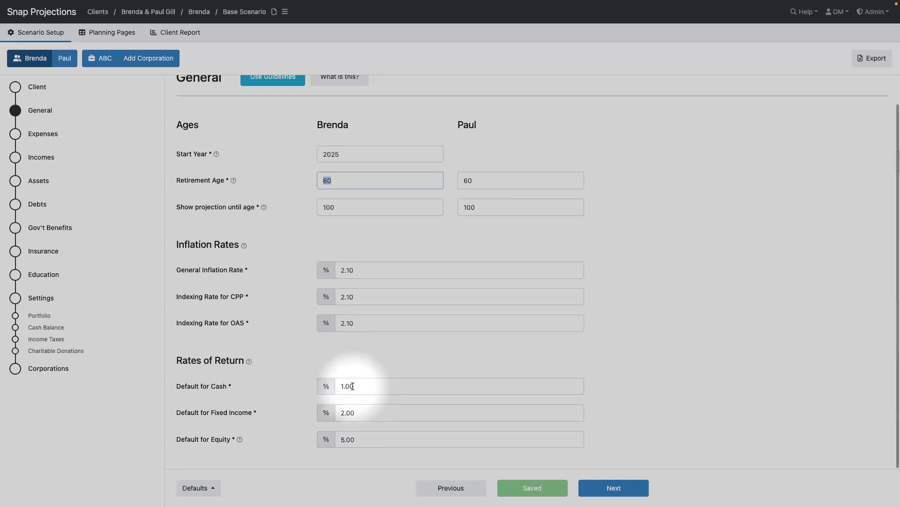
pyautogui.click(13, 135)
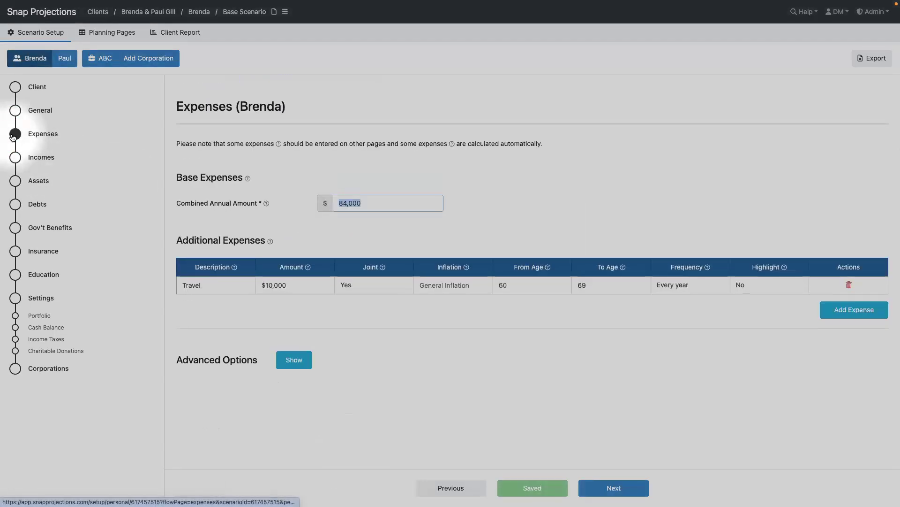
# - Check the $84,000 combined annual expense amount and the $10,000 Travel expense
pyautogui.click(366, 203)
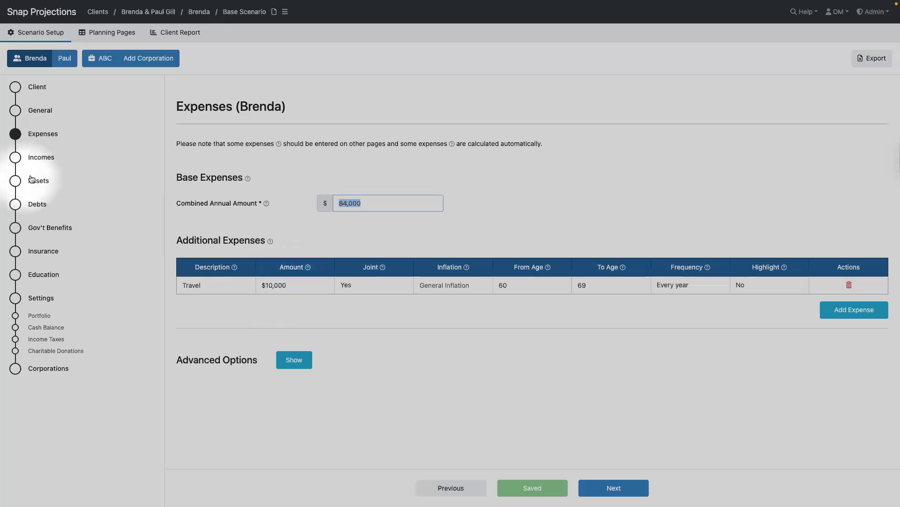
pyautogui.click(29, 156)
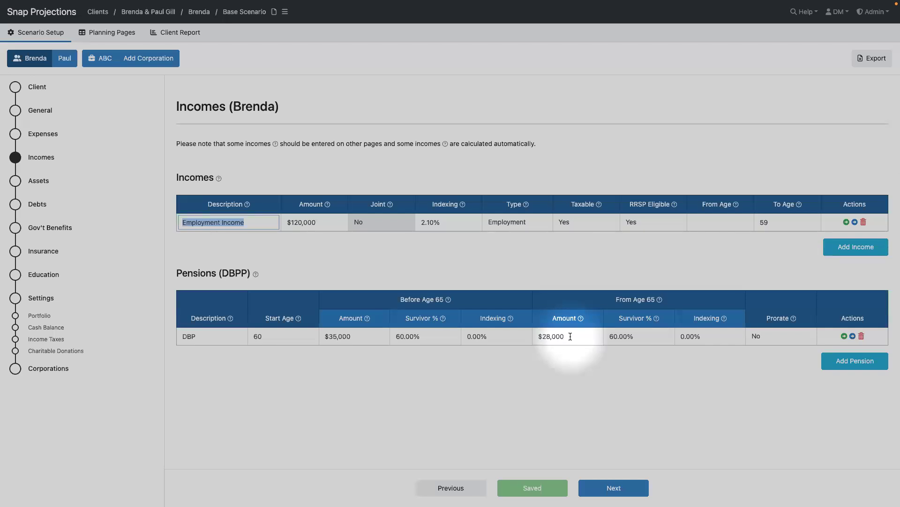
# - Switch to the spouse and view their Joint, RRSP, TFSA and Home assets
pyautogui.click(64, 58)
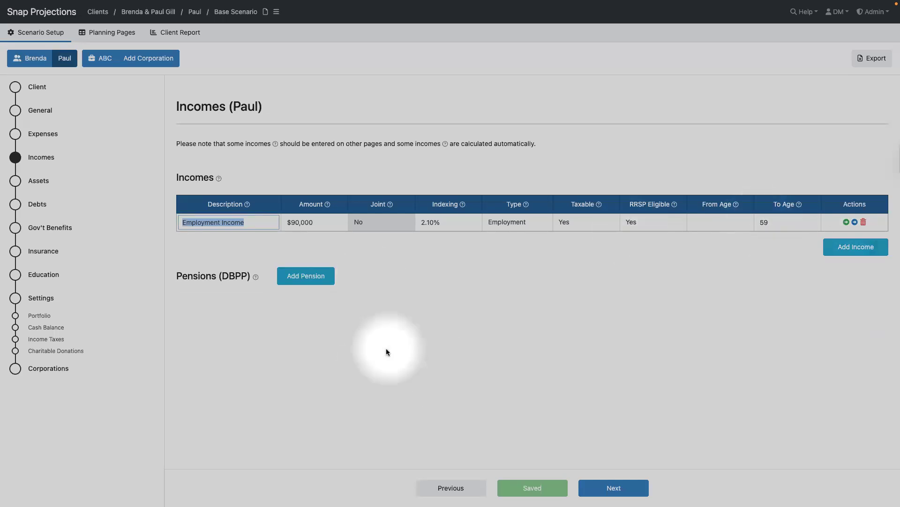
pyautogui.click(19, 184)
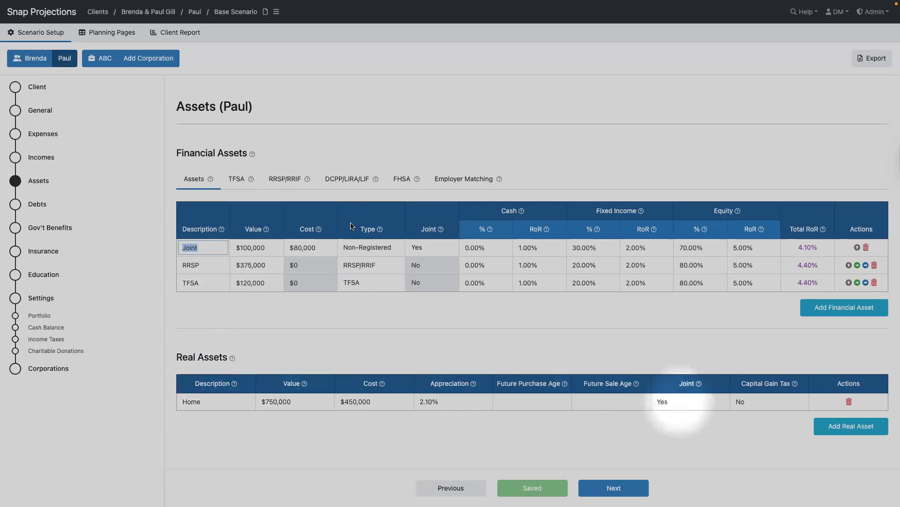
# - Review the TFSA settings, then view the primary client's $85,000 mortgage at 5.00%
pyautogui.click(238, 184)
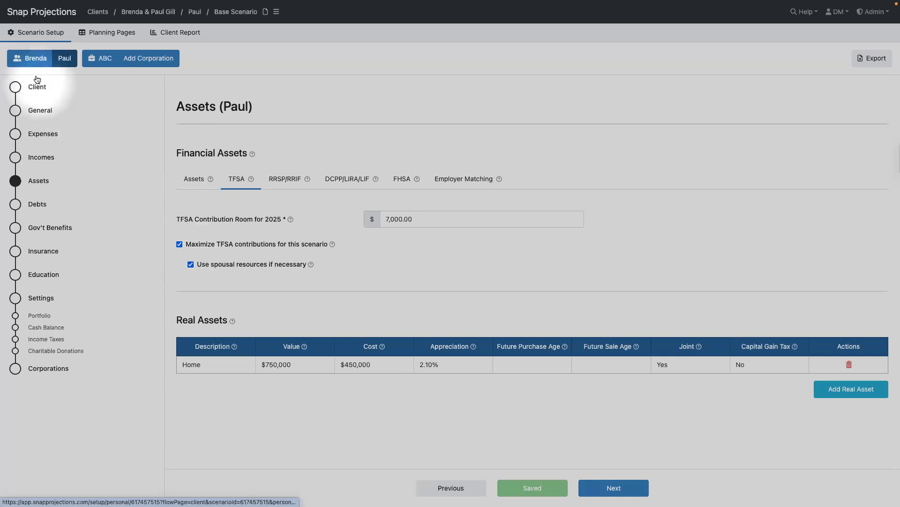
pyautogui.click(32, 59)
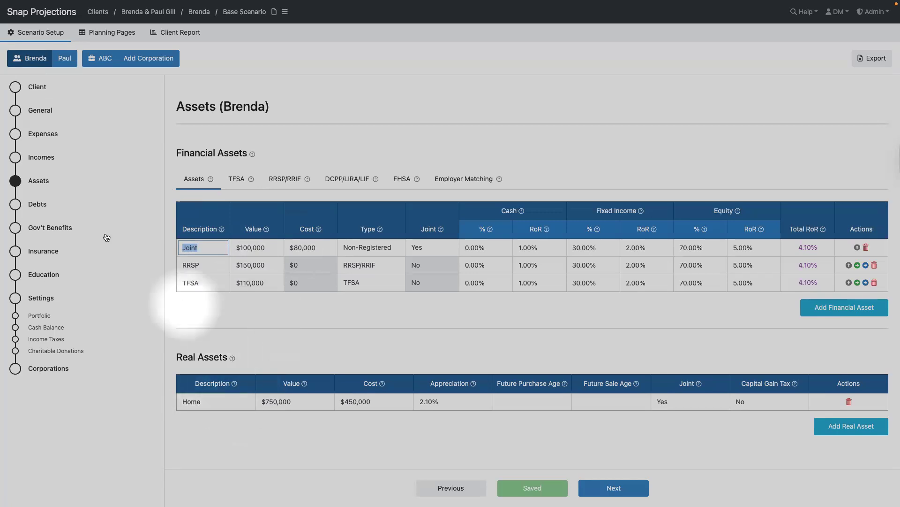
pyautogui.click(11, 205)
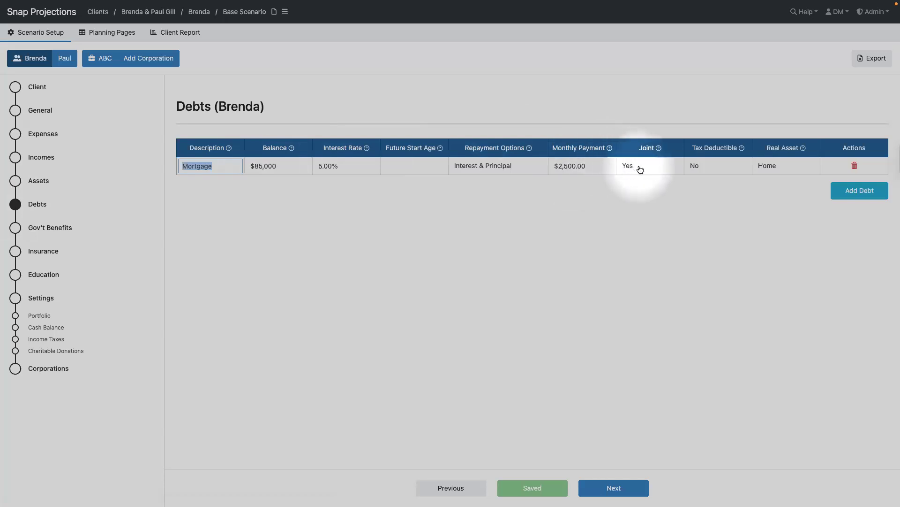
# - Link the mortgage's real asset to Home, reconfirming it after checking the Assets page
pyautogui.click(798, 167)
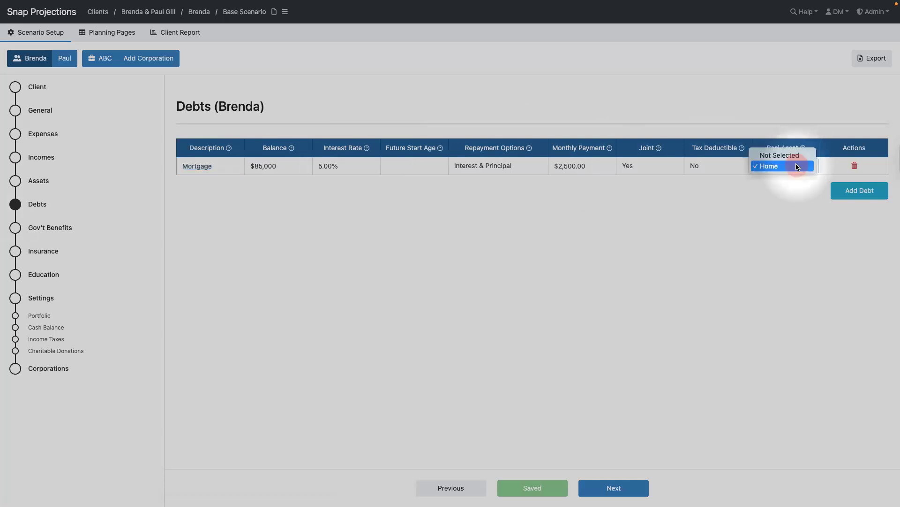
pyautogui.click(798, 167)
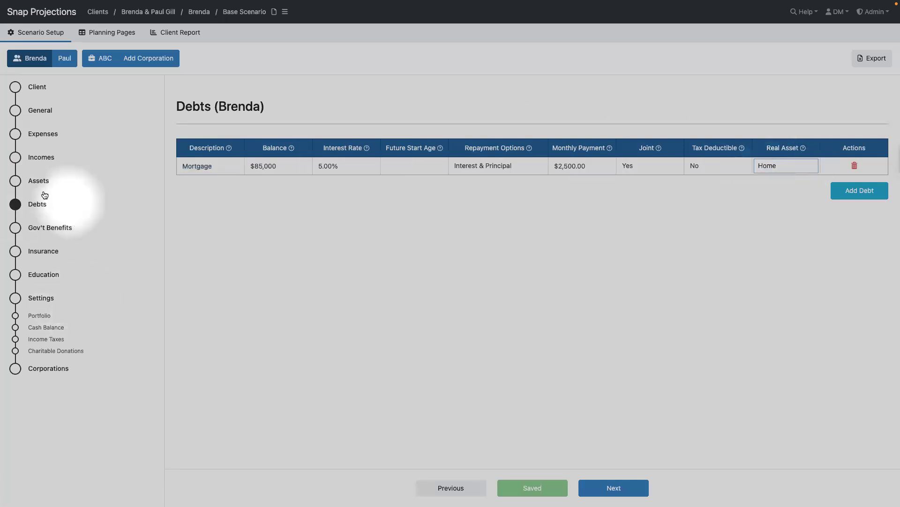
pyautogui.click(33, 181)
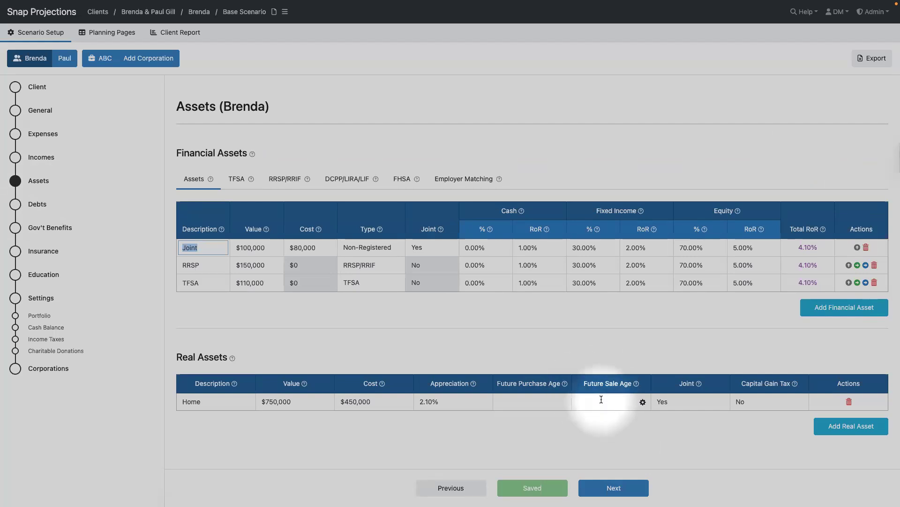
pyautogui.click(36, 202)
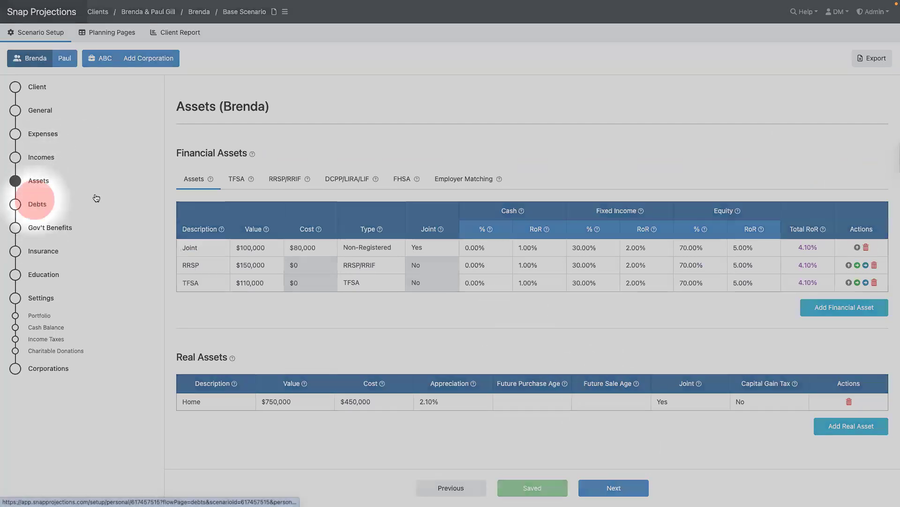
pyautogui.click(793, 166)
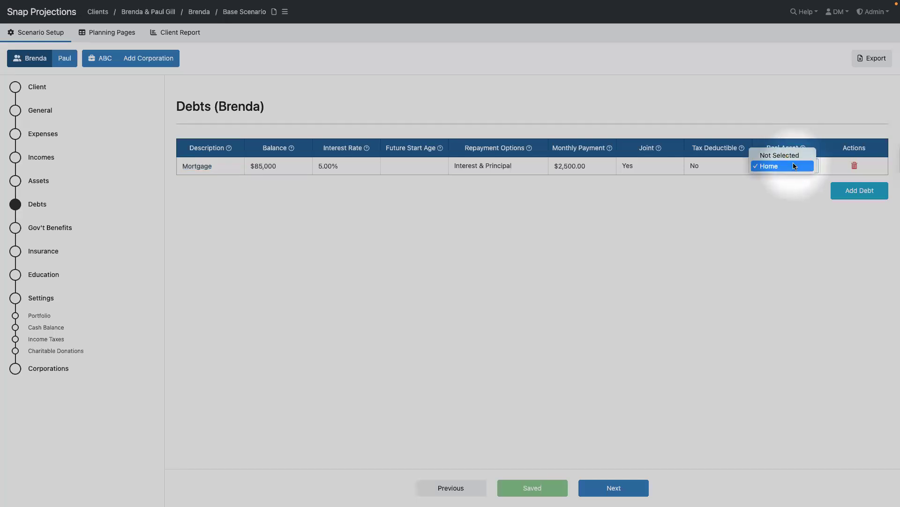
pyautogui.click(795, 166)
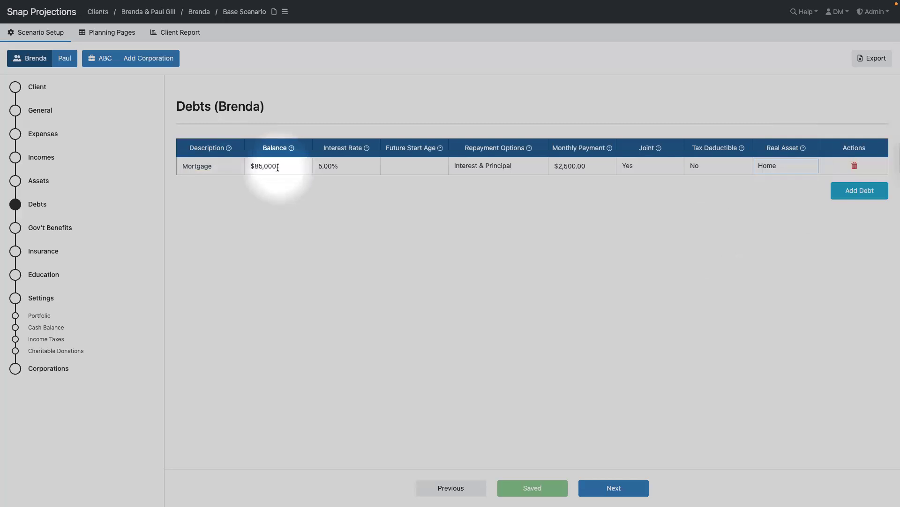
pyautogui.click(41, 226)
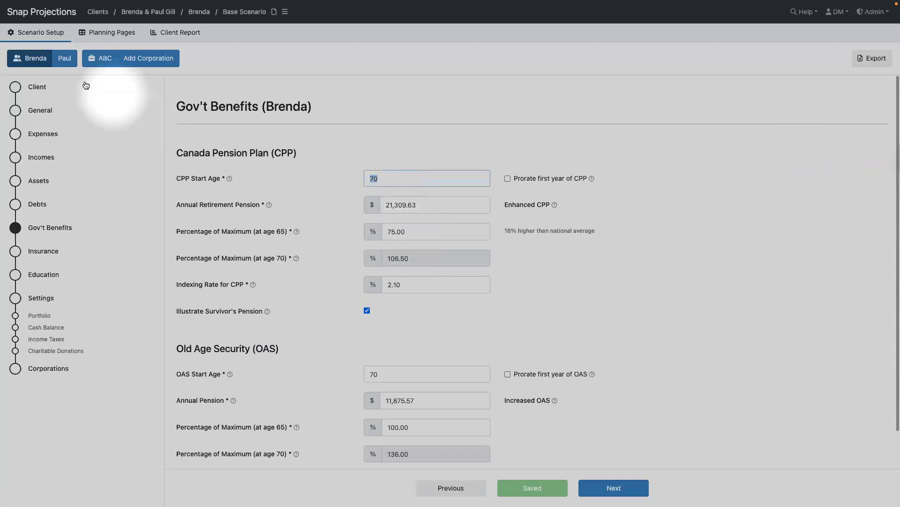
# - Review the Gov't Benefits and Insurance pages and the Education page with no RESPs
pyautogui.scroll(-2, 389, 427)
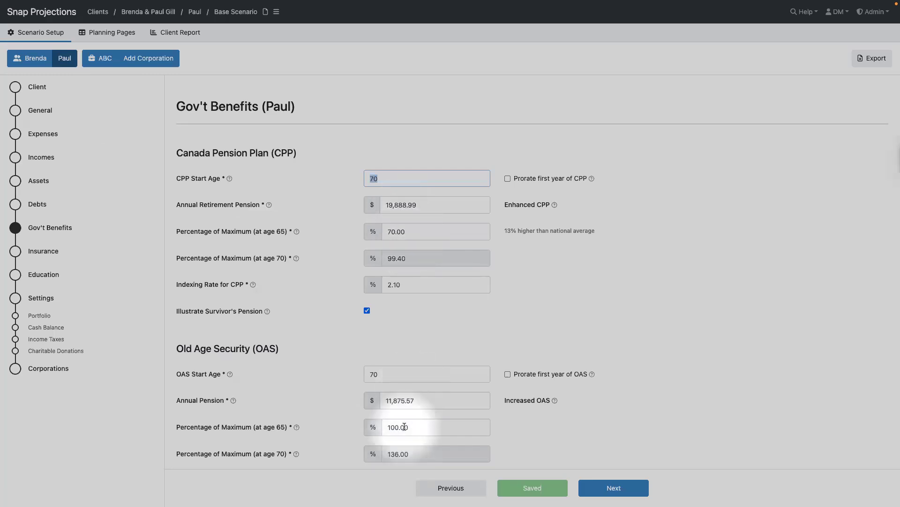
pyautogui.click(15, 254)
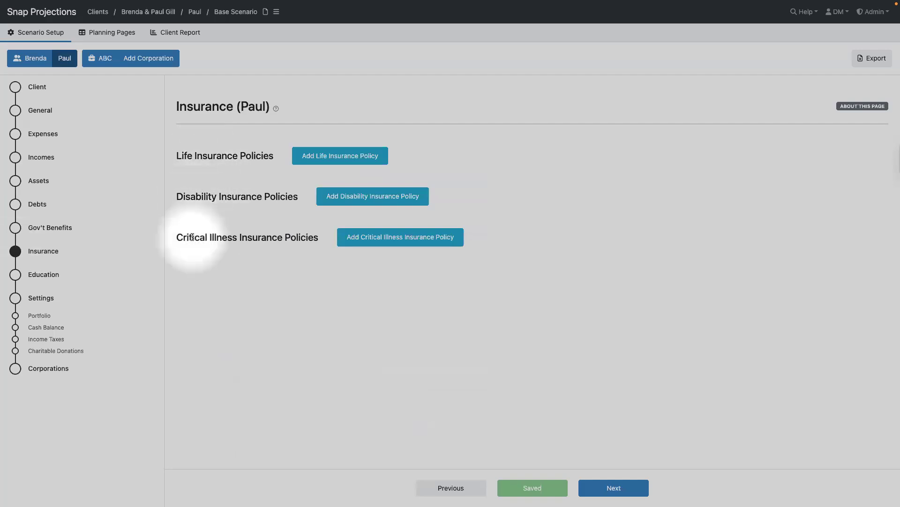
pyautogui.click(15, 277)
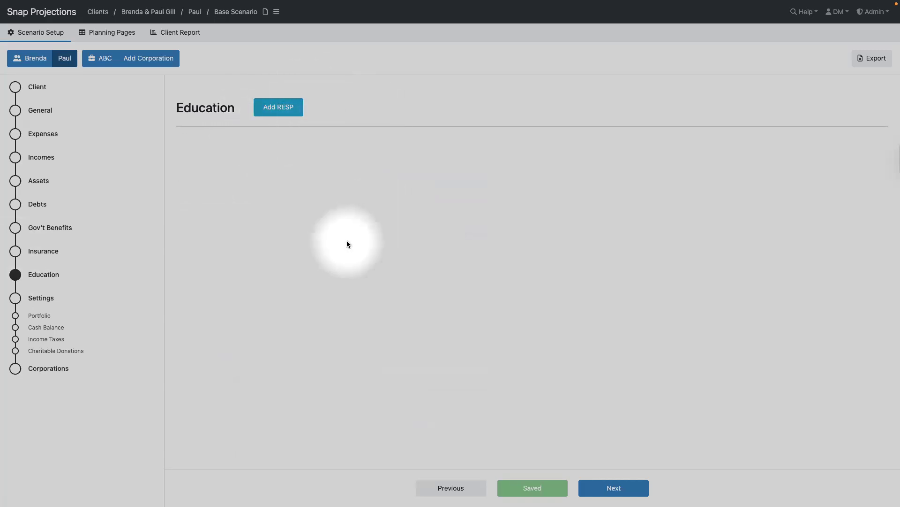
pyautogui.click(104, 35)
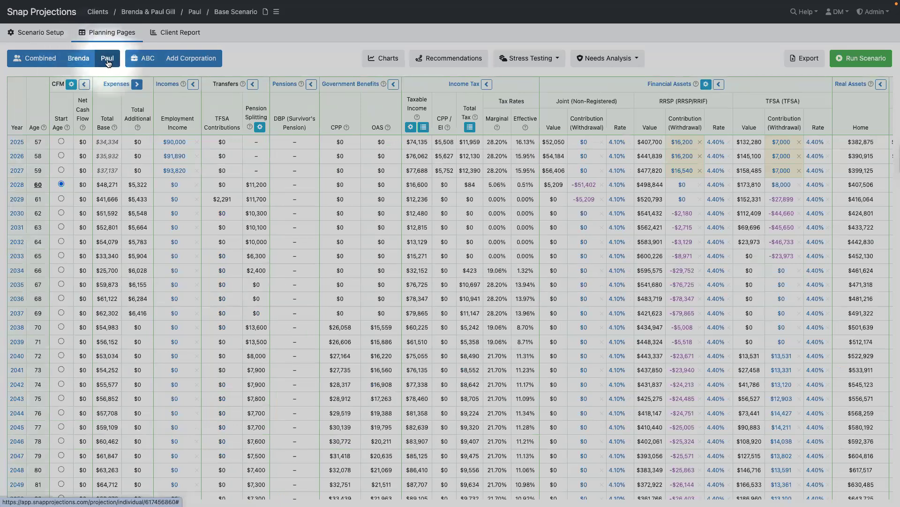
# - In the combined projection, split Incomes into separate Employment Income columns per spouse
pyautogui.click(34, 62)
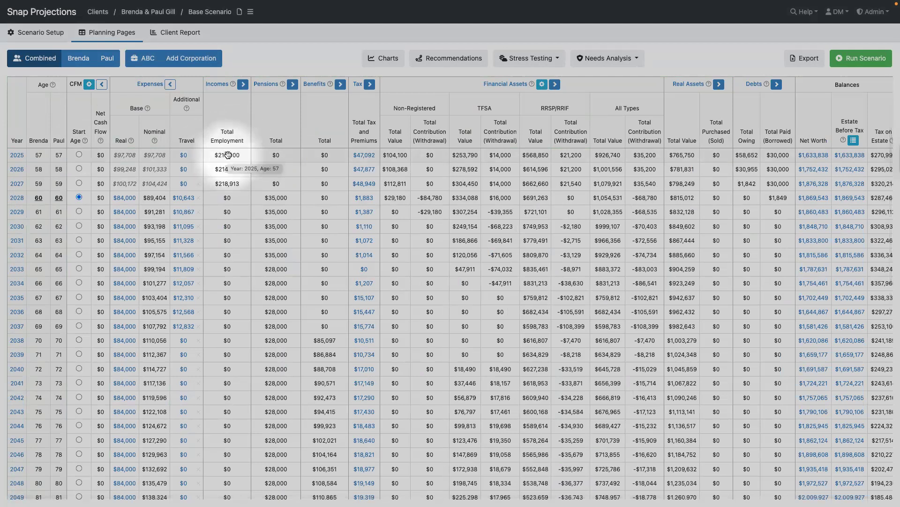
pyautogui.click(244, 87)
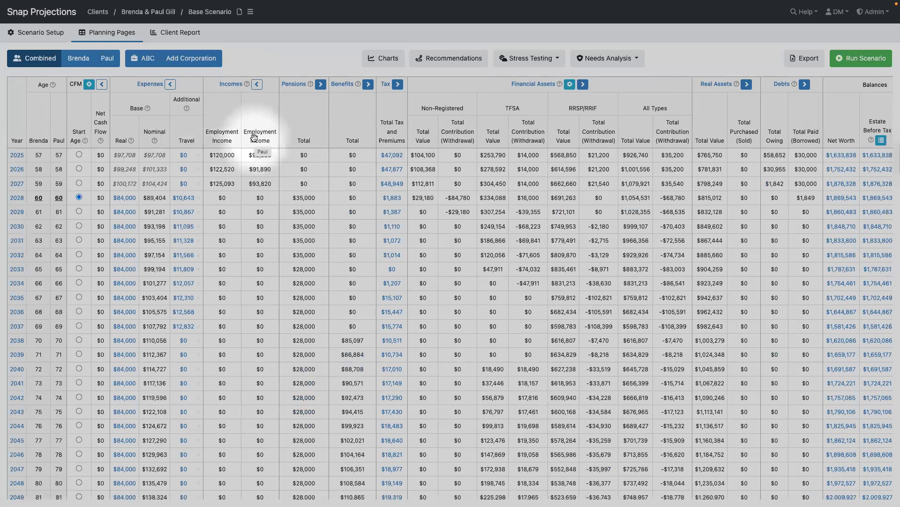
# - Collapse Incomes to Total Employment, then expand and re-collapse the Tax breakdown
pyautogui.click(257, 86)
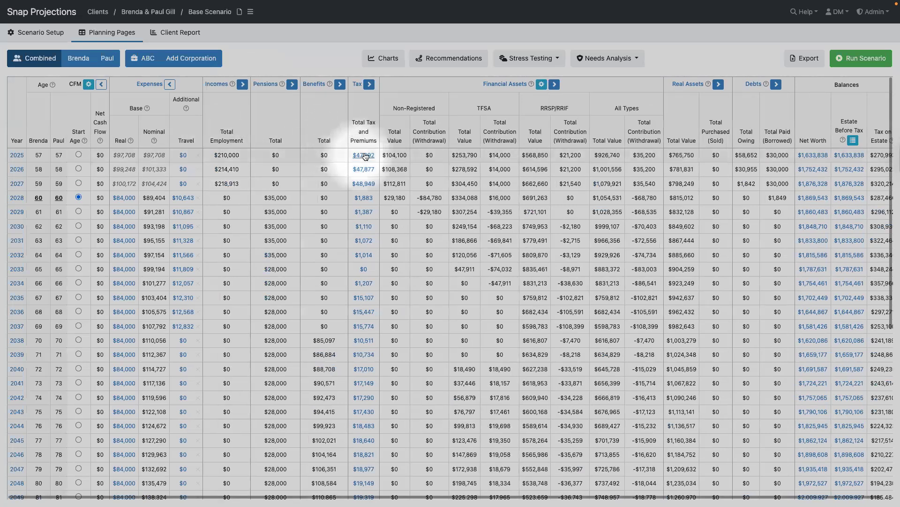
pyautogui.click(369, 87)
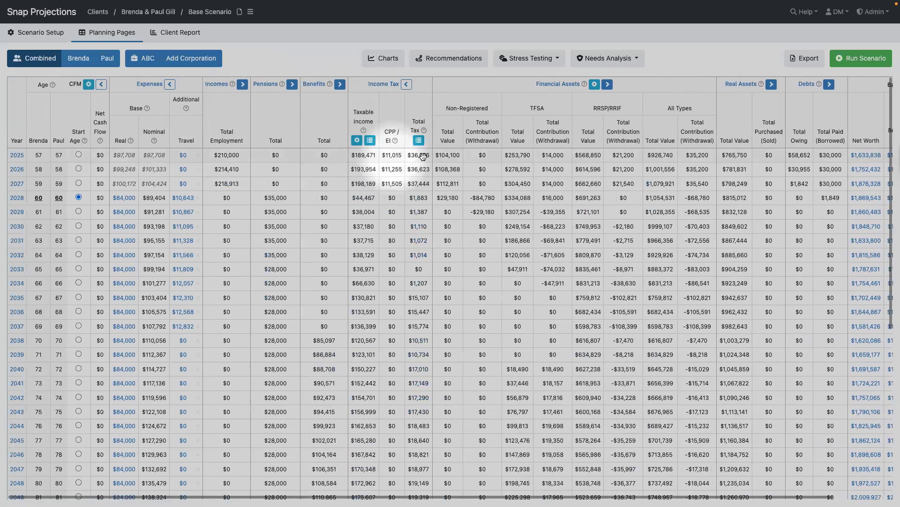
pyautogui.click(406, 85)
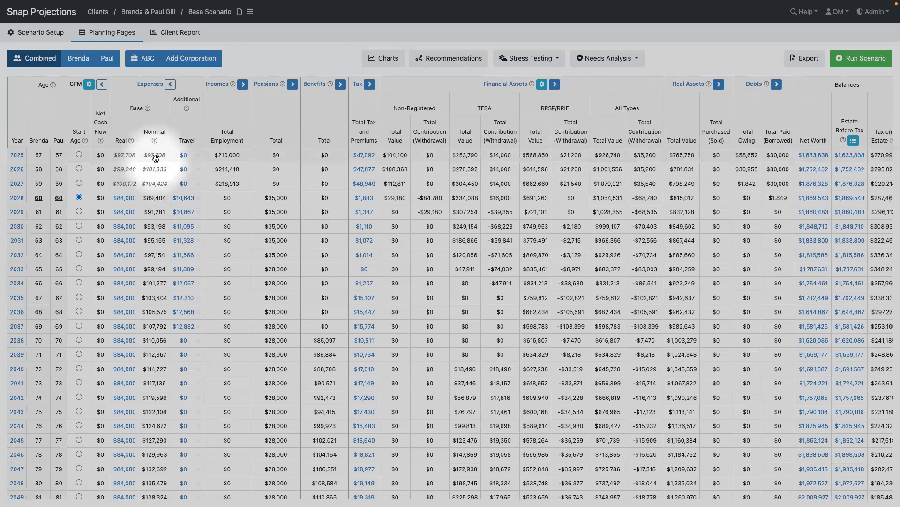
pyautogui.hscroll(1, 156, 158)
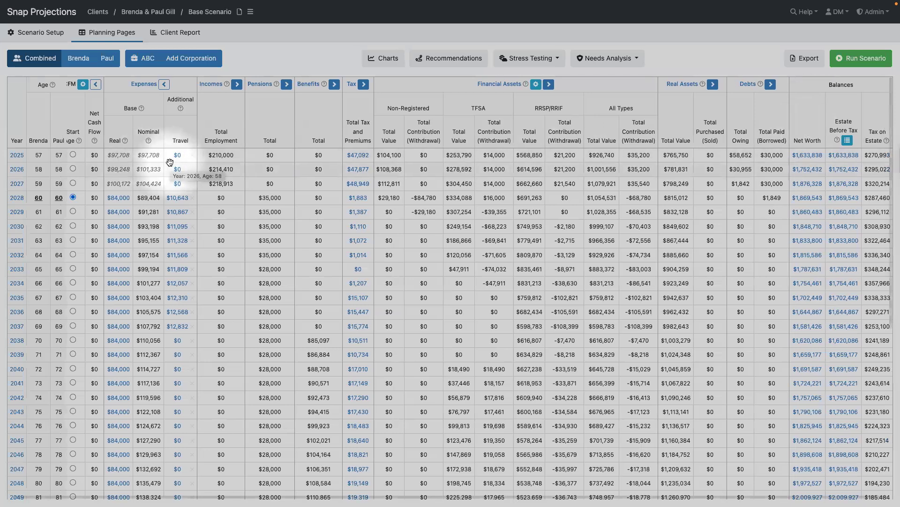
pyautogui.moveTo(147, 161)
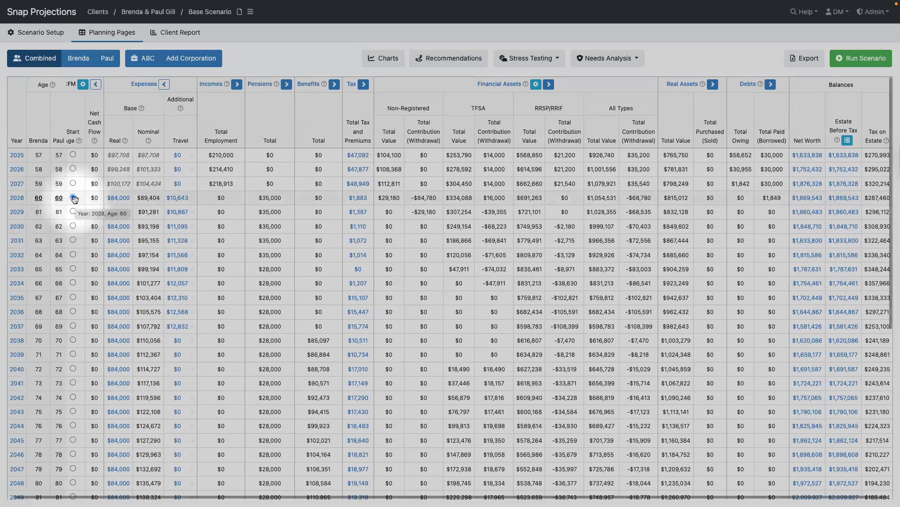
pyautogui.hscroll(-1, 75, 200)
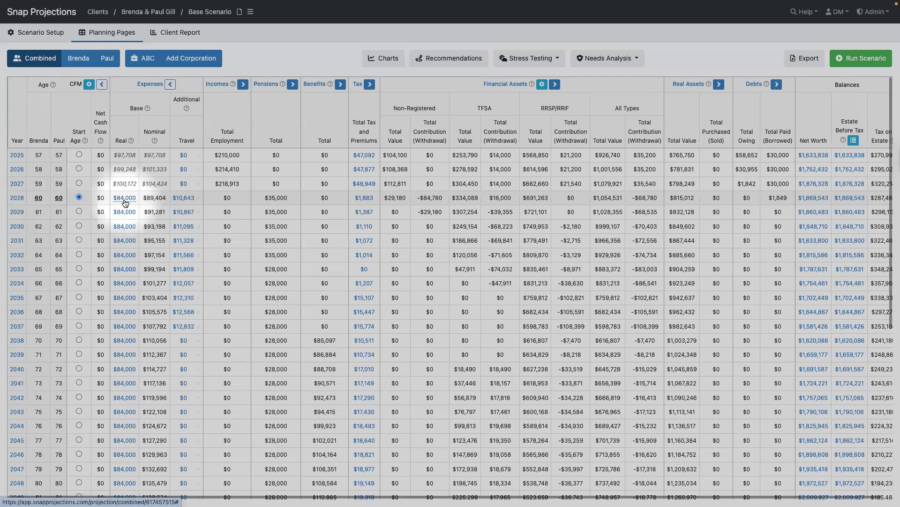
pyautogui.moveTo(125, 202)
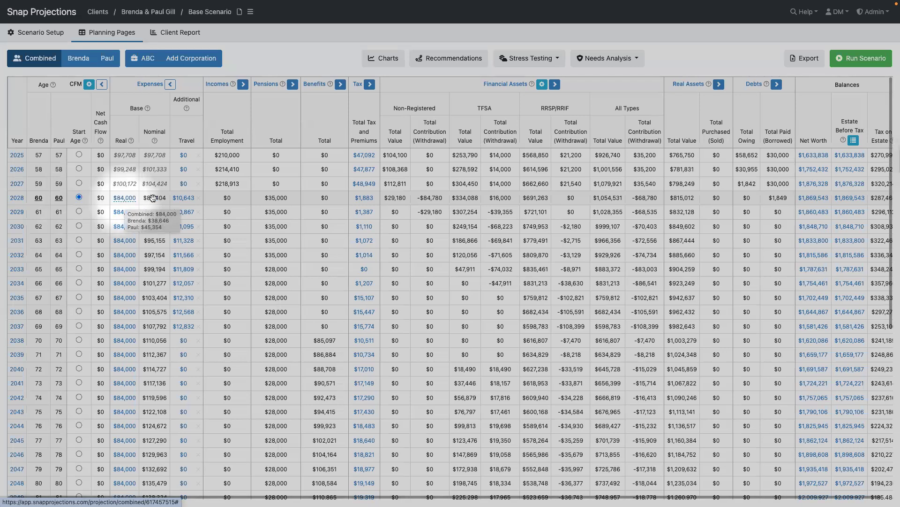
pyautogui.moveTo(162, 199)
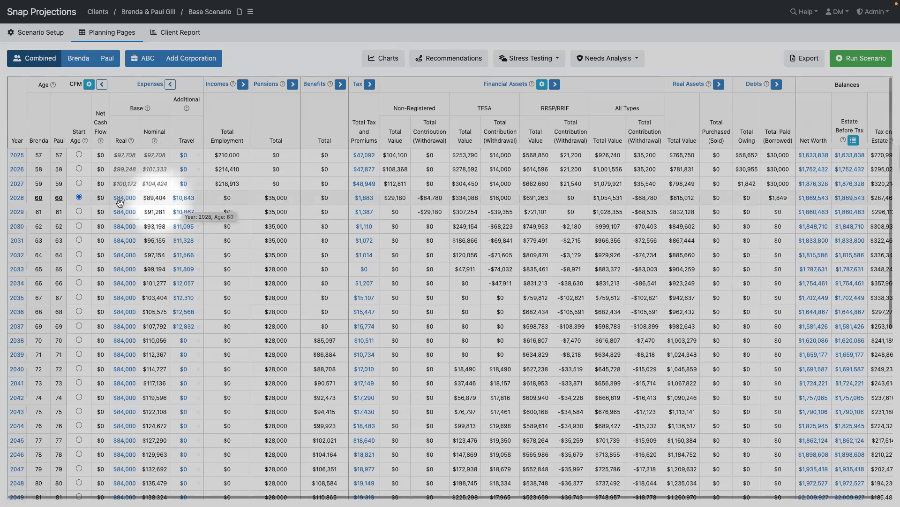
pyautogui.scroll(-6, 123, 375)
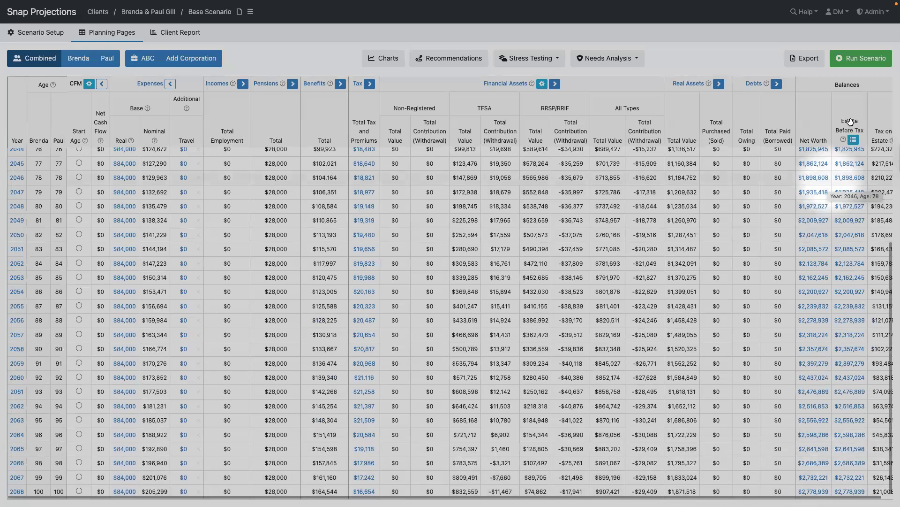
# - Inspect the $2,778,939 Estate Before Tax breakdown for December 31, 2068, then close it
pyautogui.click(850, 491)
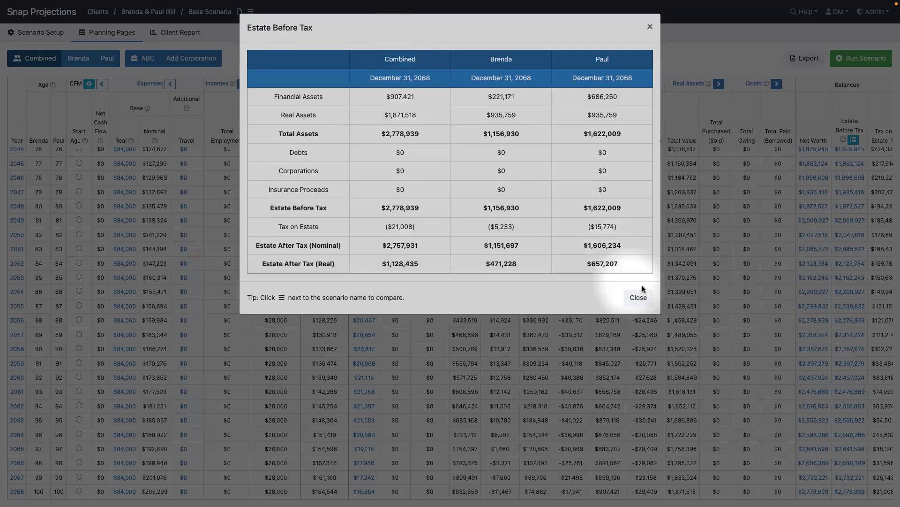
pyautogui.click(639, 299)
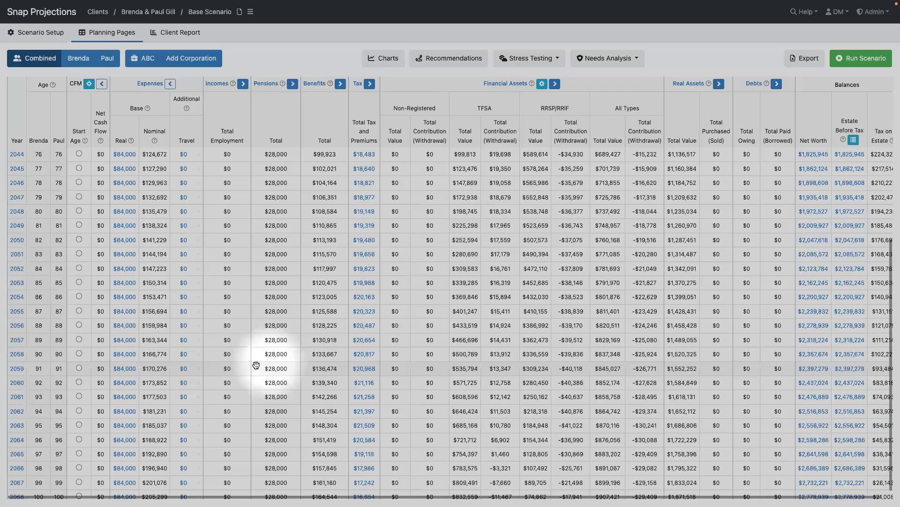
# - Return to the top of the table and load the first spouse's individual projection
pyautogui.scroll(6, 258, 365)
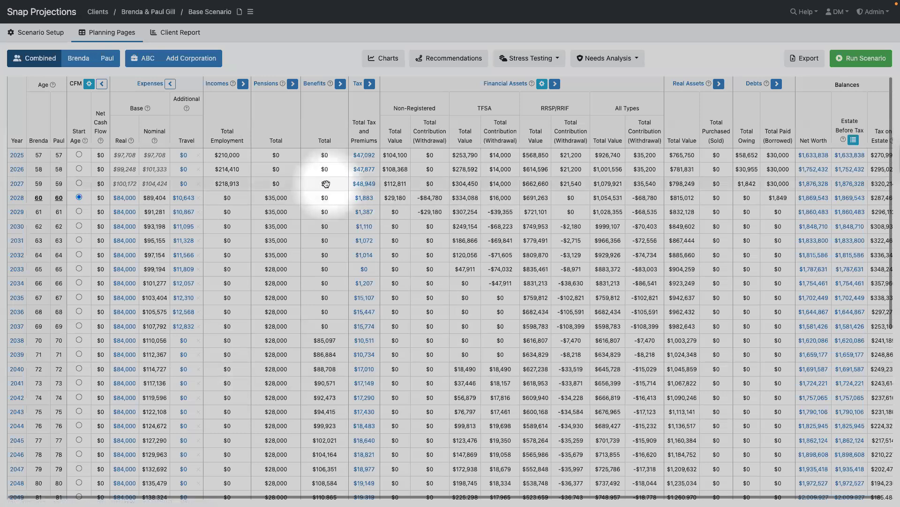
pyautogui.click(75, 60)
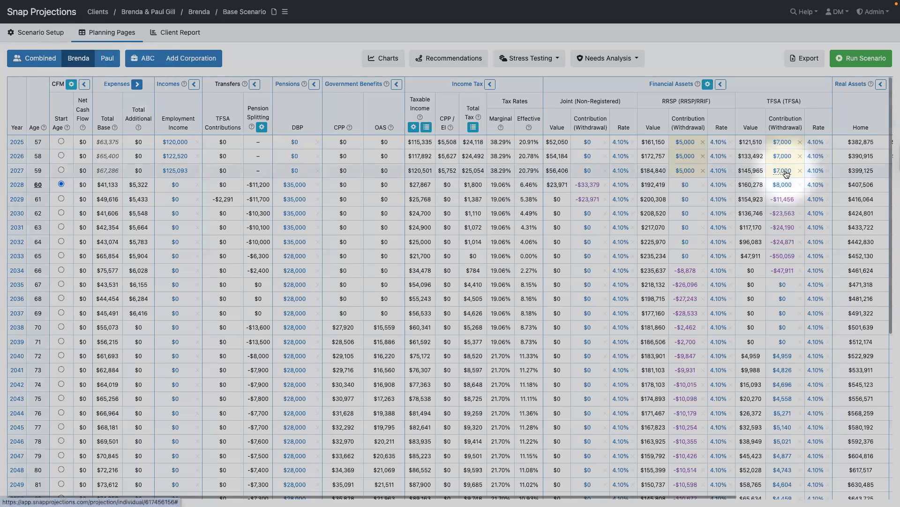
# - Check TFSA and RRSP contribution room, then edit the $5,000 2025 RRSP contribution
pyautogui.moveTo(787, 174)
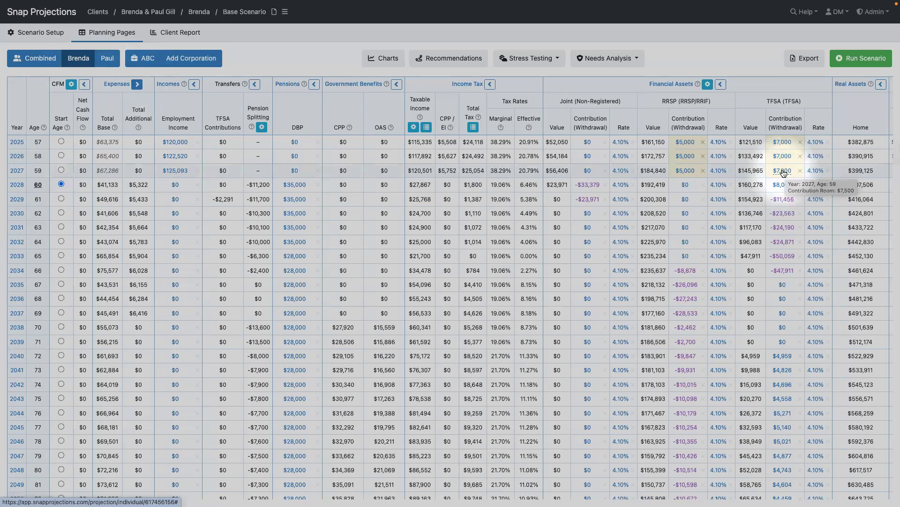
pyautogui.moveTo(682, 145)
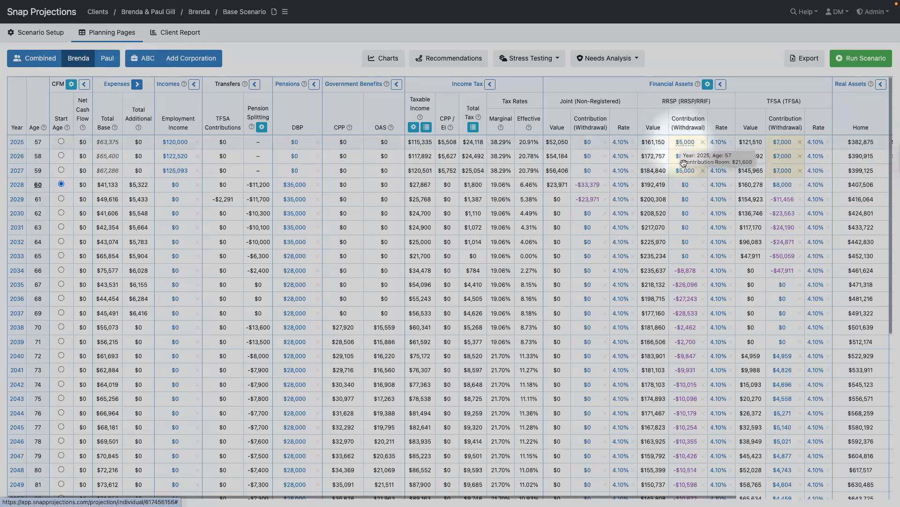
pyautogui.moveTo(685, 175)
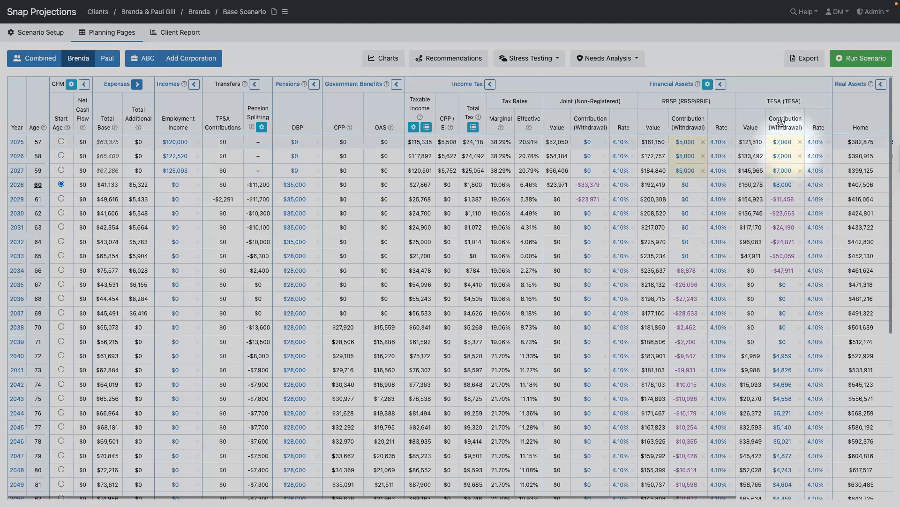
pyautogui.click(685, 143)
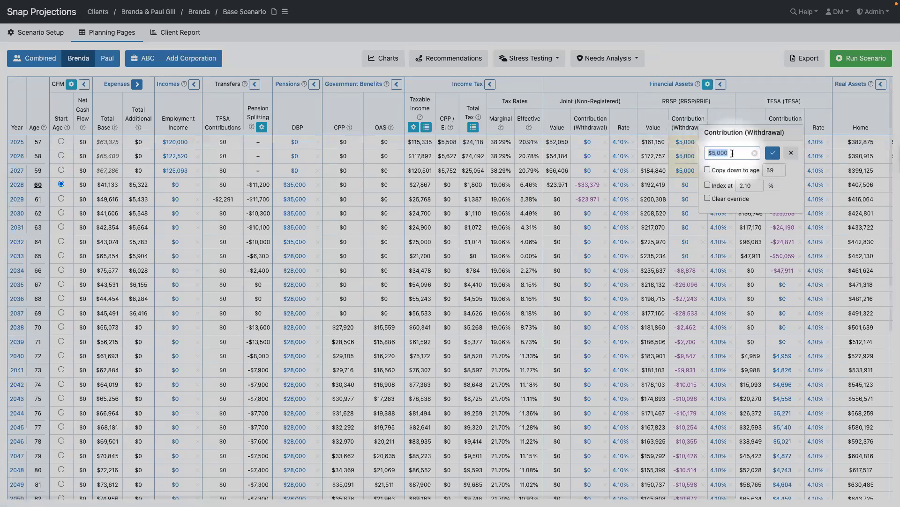
# - Raise the first spouse's 2025–2027 RRSP contributions to $6,000, copied down to age 59
pyautogui.write('60')
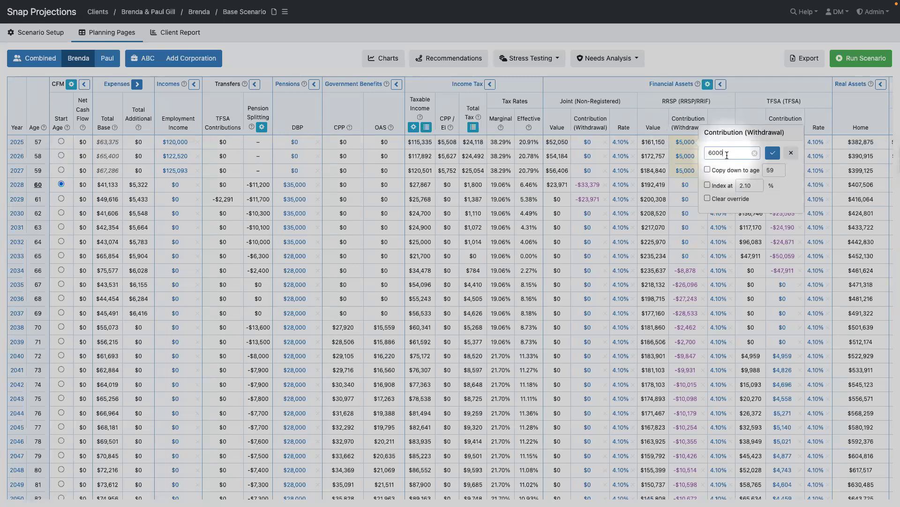
pyautogui.click(772, 154)
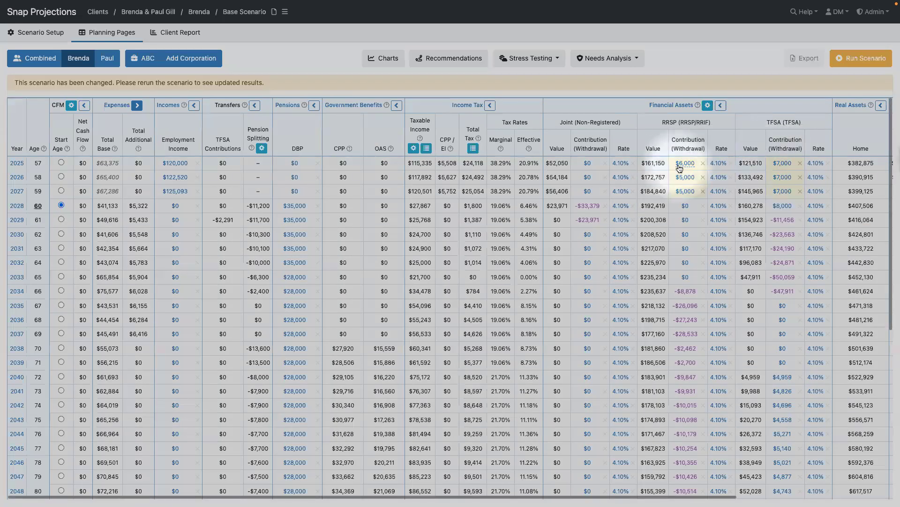
pyautogui.click(686, 178)
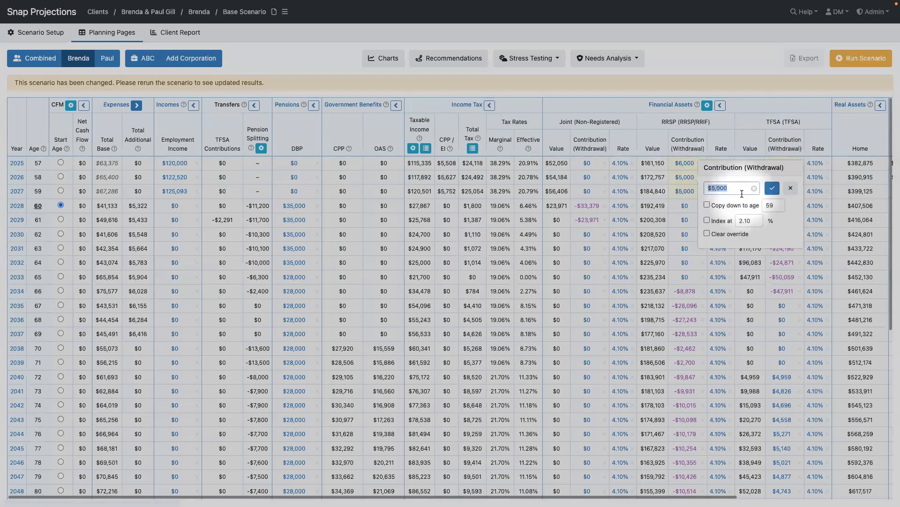
pyautogui.write('60')
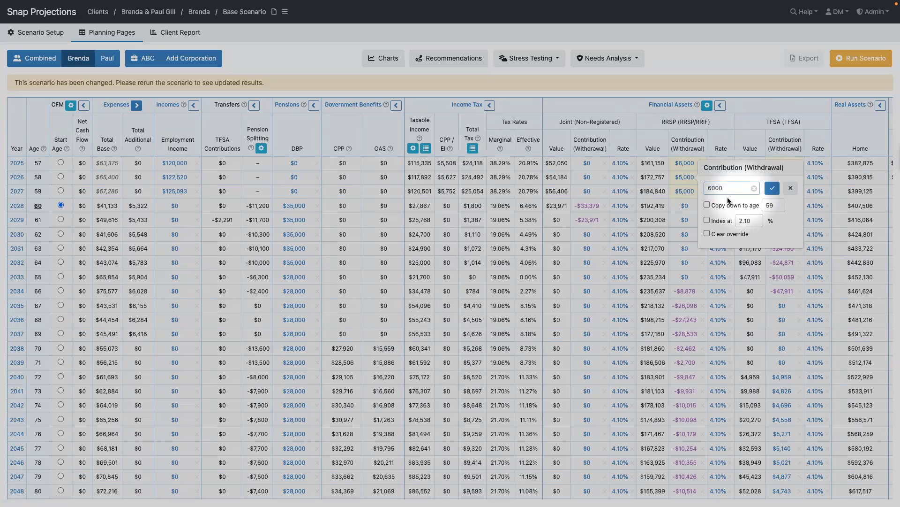
pyautogui.click(727, 207)
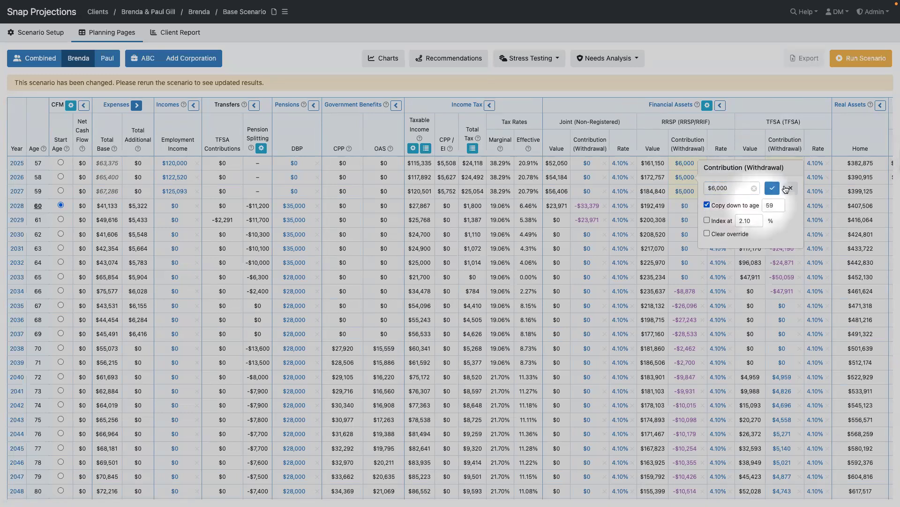
pyautogui.click(772, 189)
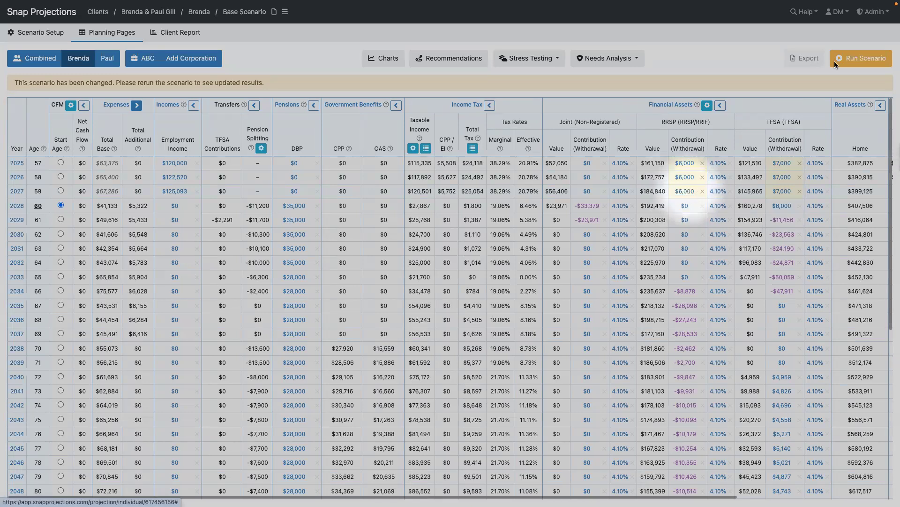
pyautogui.click(865, 55)
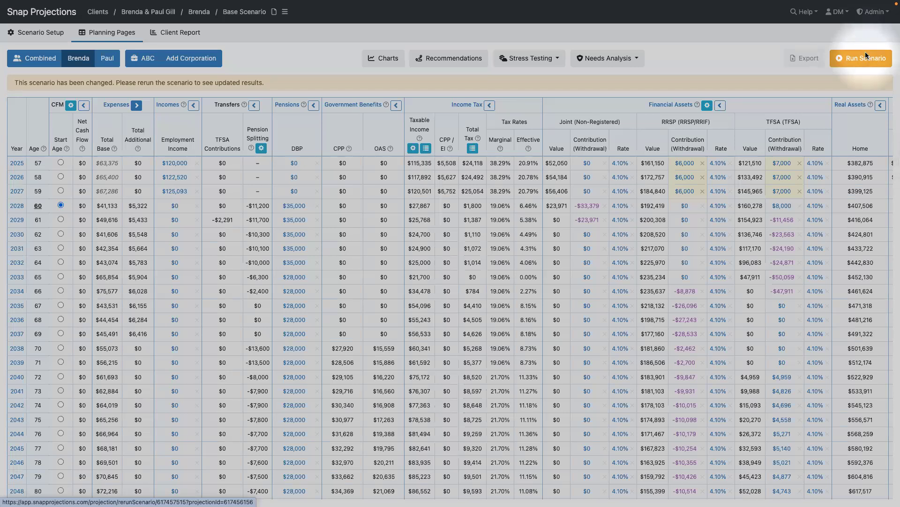
# - Rerun the scenario so 2025 total tax drops to $23,758 and RRSP value reaches $162,150
pyautogui.click(854, 60)
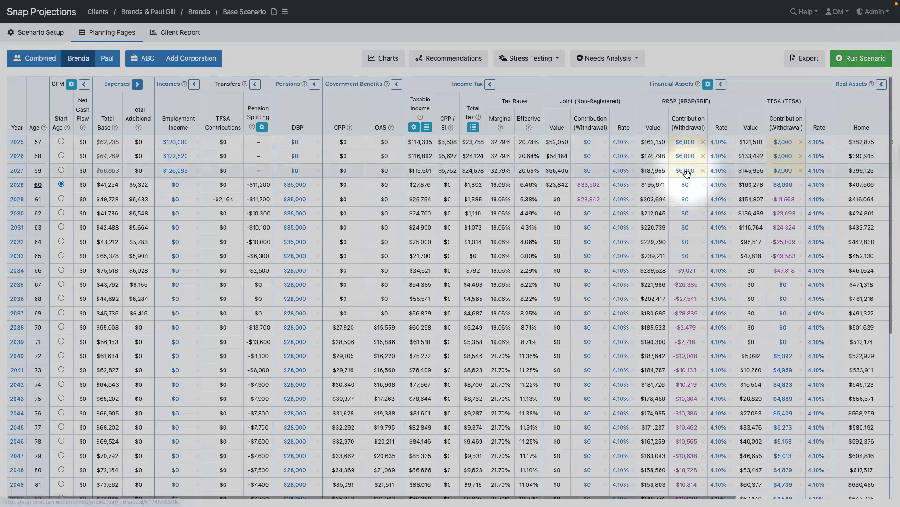
pyautogui.moveTo(687, 173)
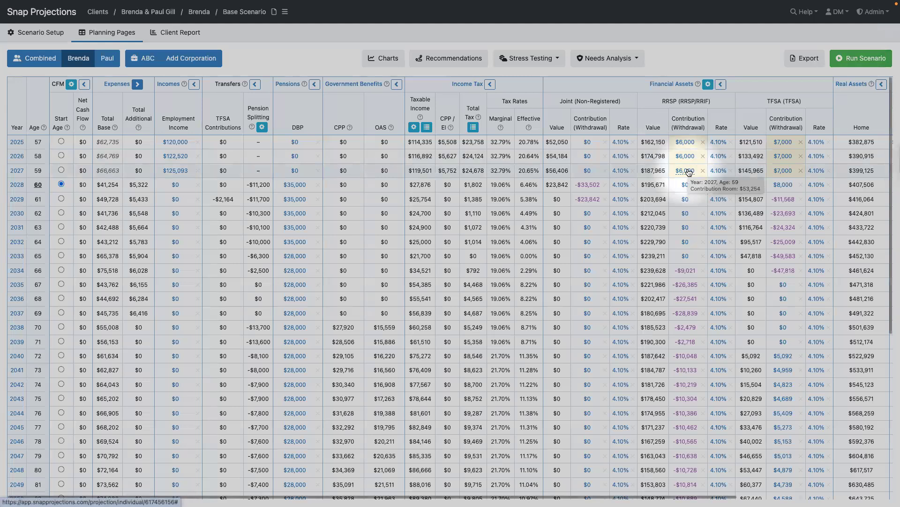
# - Clear the RRSP contribution override down to age 59 and rerun, leaving 2025–2027 at $0
pyautogui.click(687, 143)
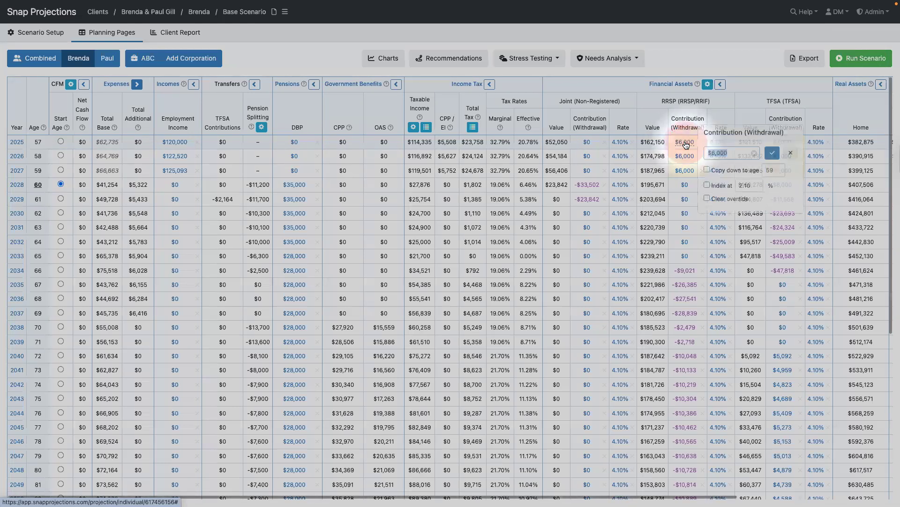
pyautogui.click(707, 170)
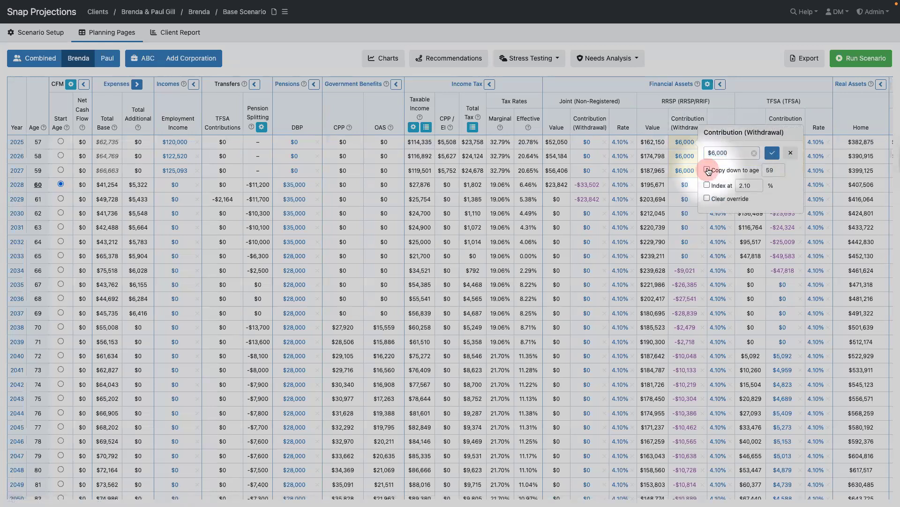
pyautogui.click(706, 199)
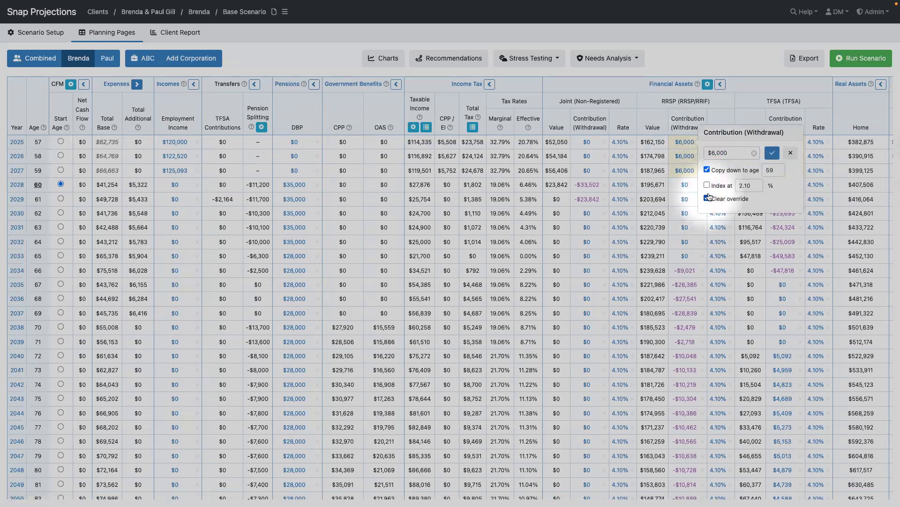
pyautogui.click(772, 152)
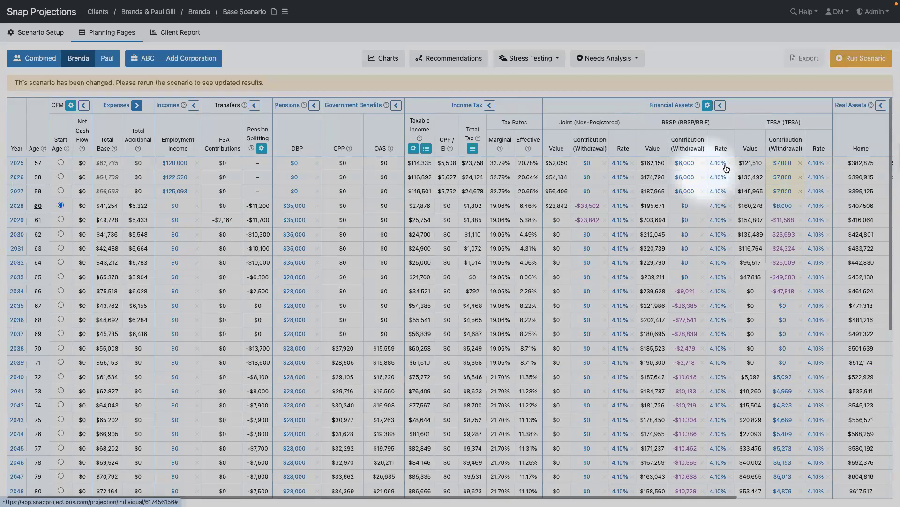
pyautogui.click(860, 55)
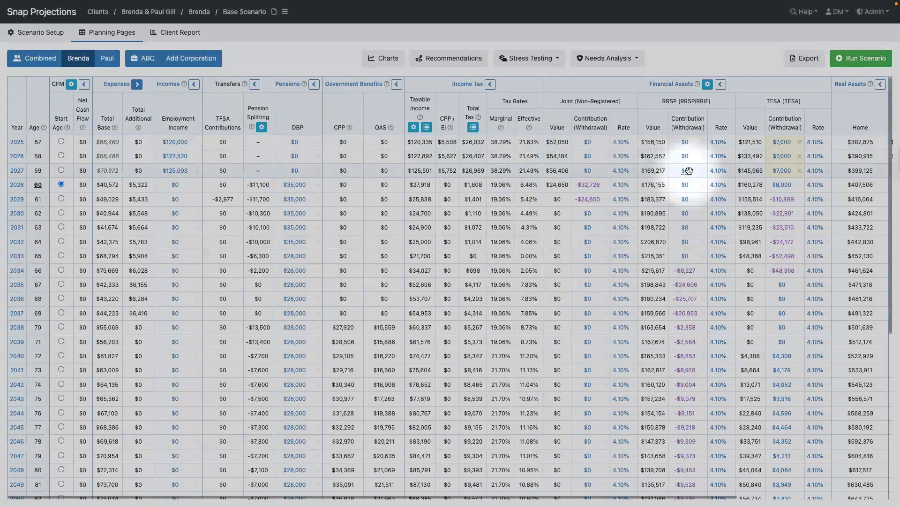
# - Restore $6,000 RRSP contributions through age 59, rerun, and view the combined cash-flow charts
pyautogui.click(686, 143)
pyautogui.write('600')
pyautogui.click(701, 170)
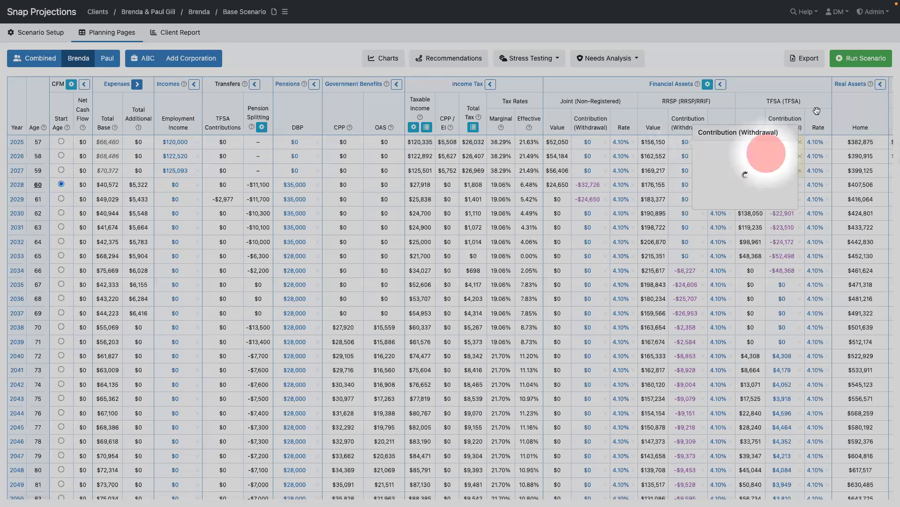
pyautogui.click(767, 155)
pyautogui.click(847, 60)
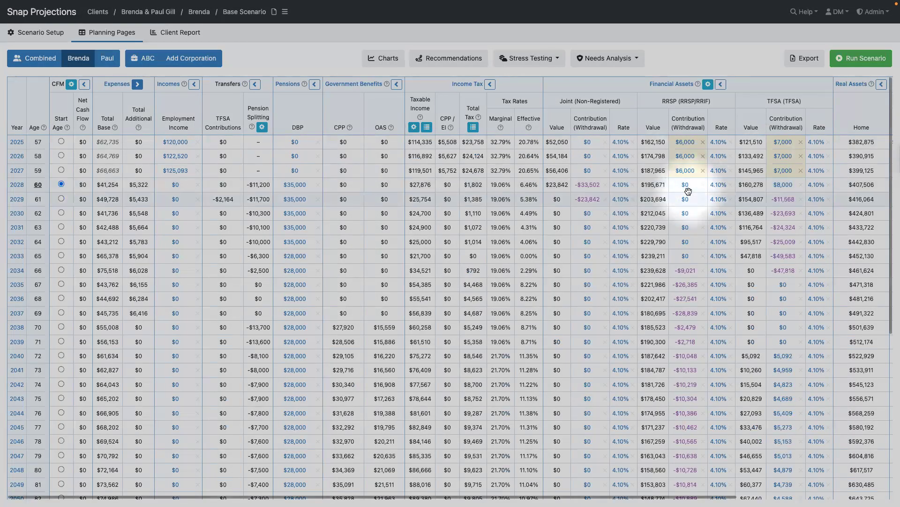
pyautogui.moveTo(688, 191)
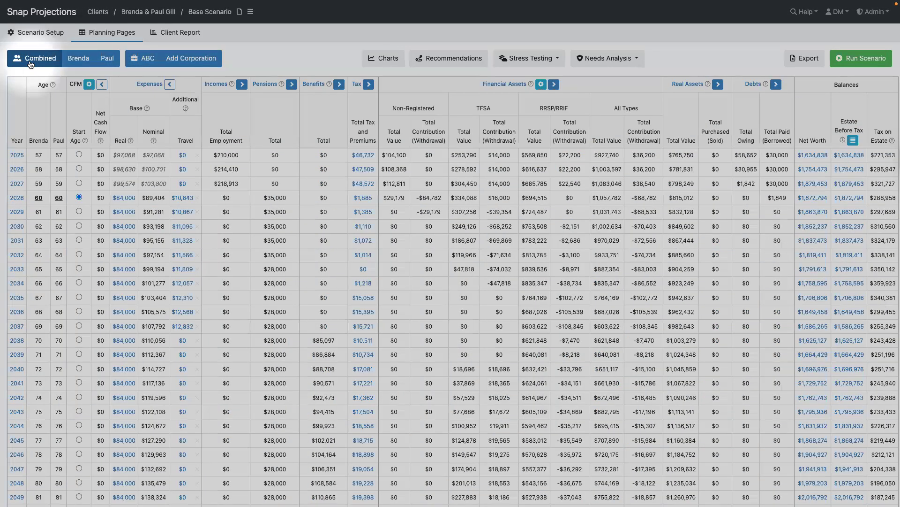
pyautogui.click(384, 57)
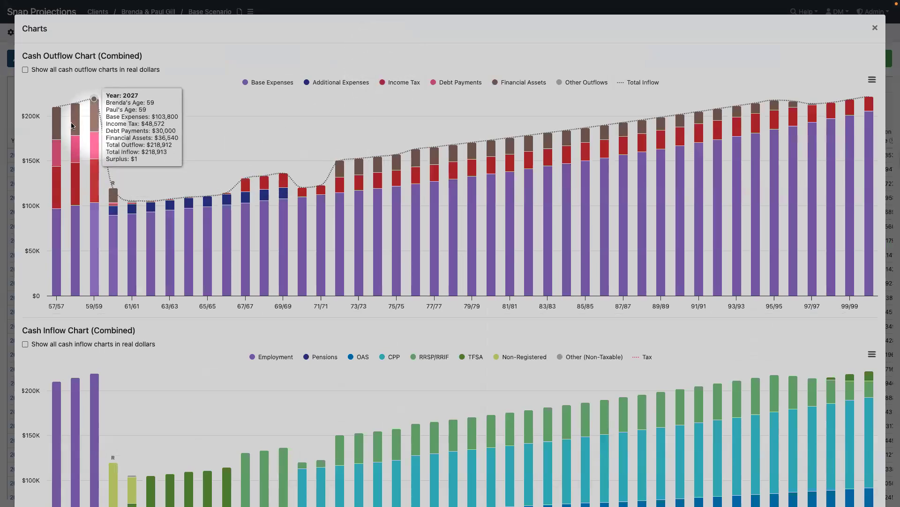
pyautogui.moveTo(60, 125)
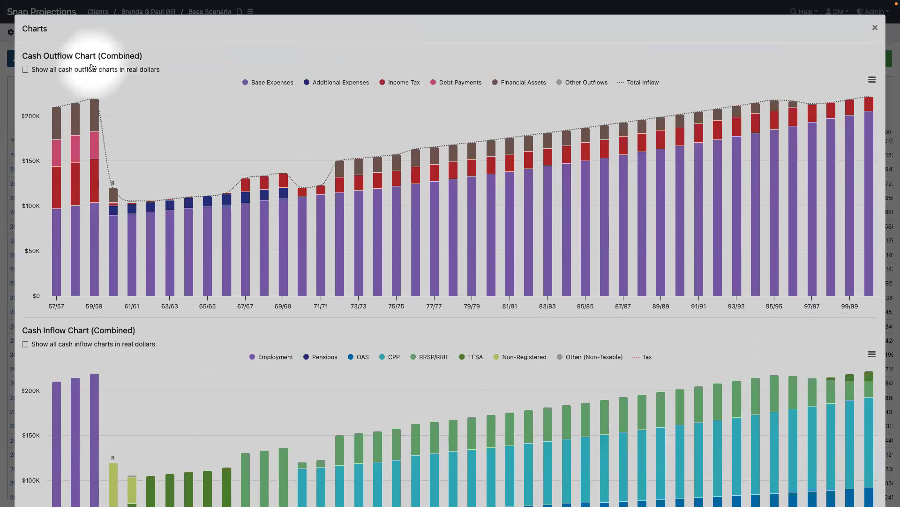
pyautogui.moveTo(56, 258)
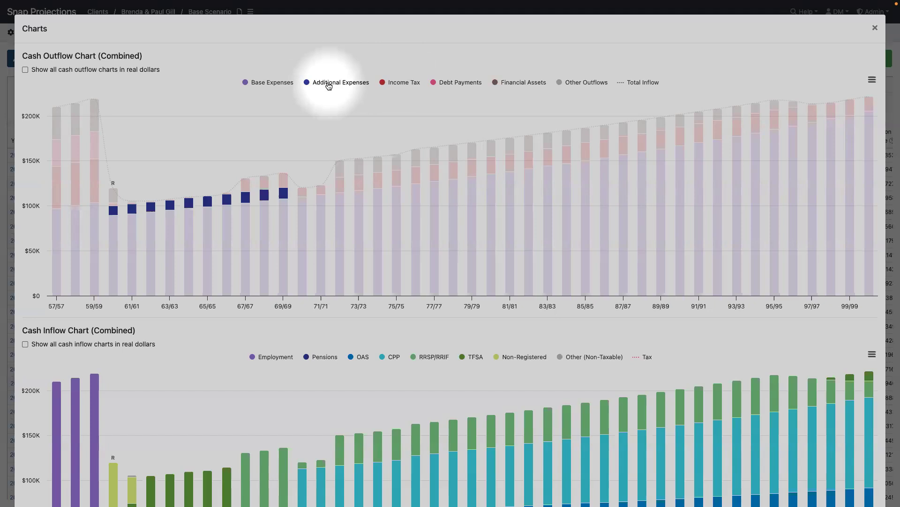
pyautogui.click(329, 86)
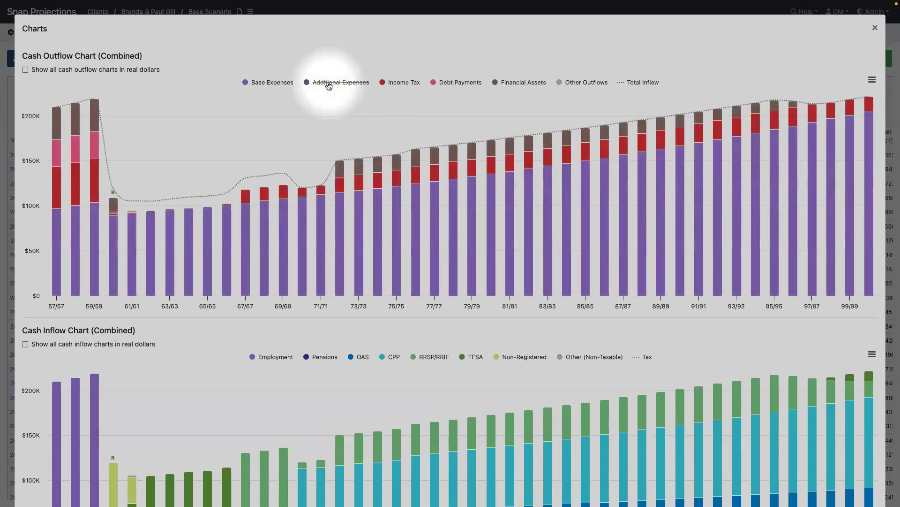
pyautogui.click(329, 86)
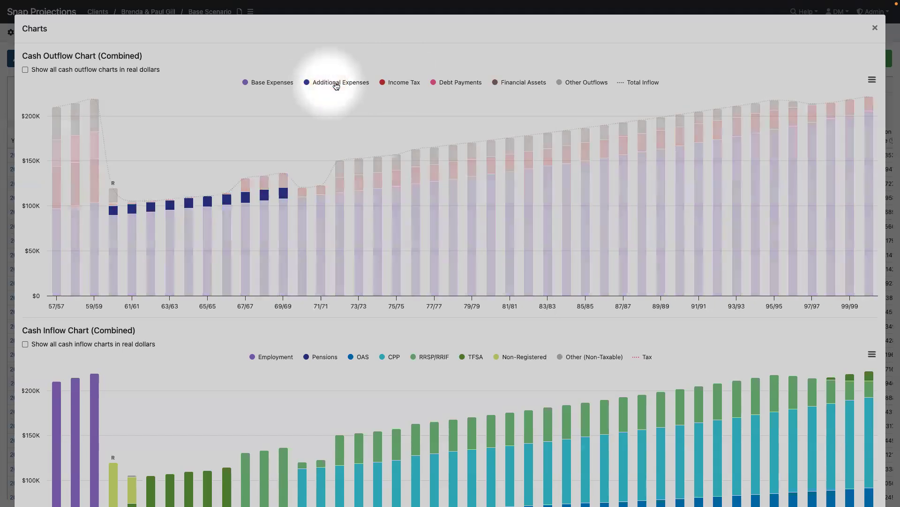
pyautogui.click(329, 86)
pyautogui.click(401, 83)
pyautogui.click(457, 83)
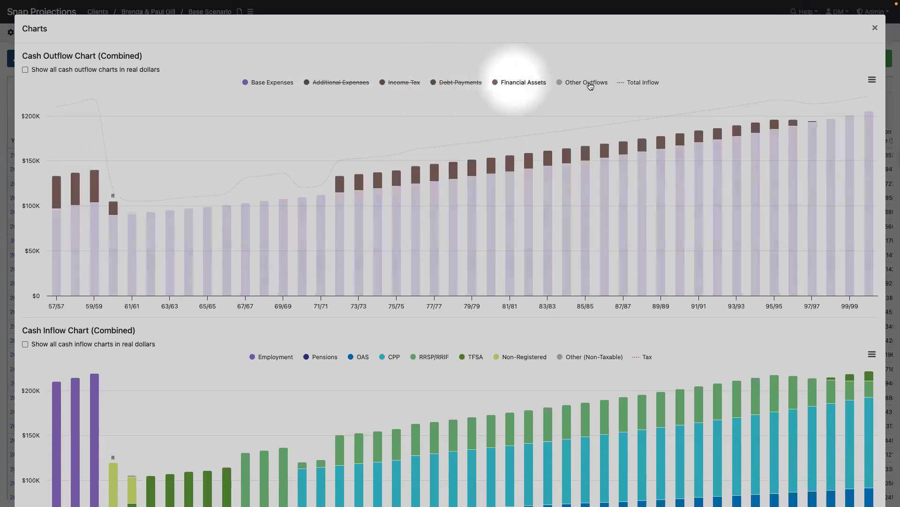
pyautogui.click(515, 82)
pyautogui.click(586, 82)
pyautogui.click(636, 82)
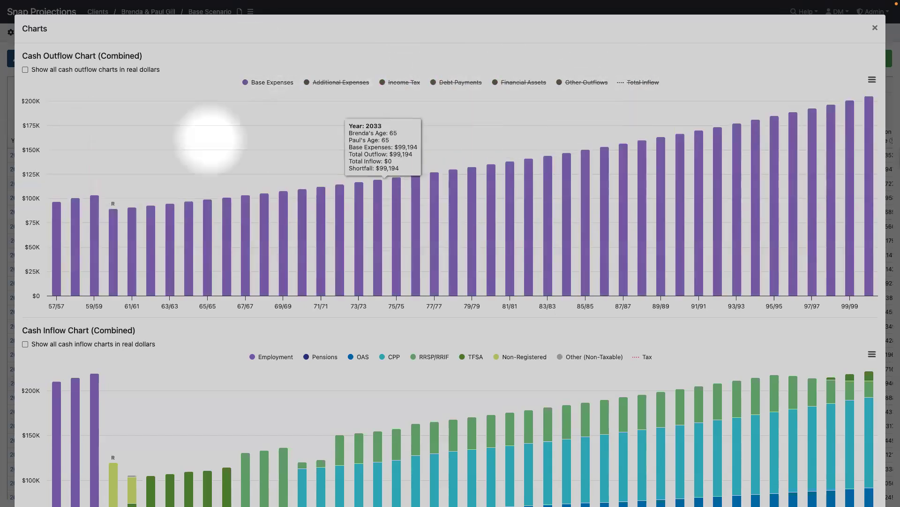
pyautogui.click(343, 82)
pyautogui.click(402, 82)
pyautogui.click(462, 82)
pyautogui.click(524, 83)
pyautogui.click(586, 82)
pyautogui.click(643, 83)
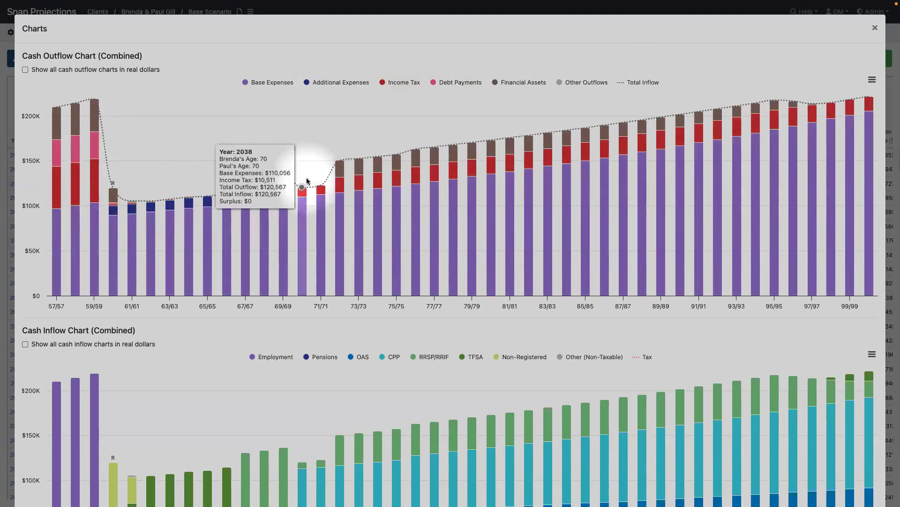
pyautogui.scroll(-5, 307, 181)
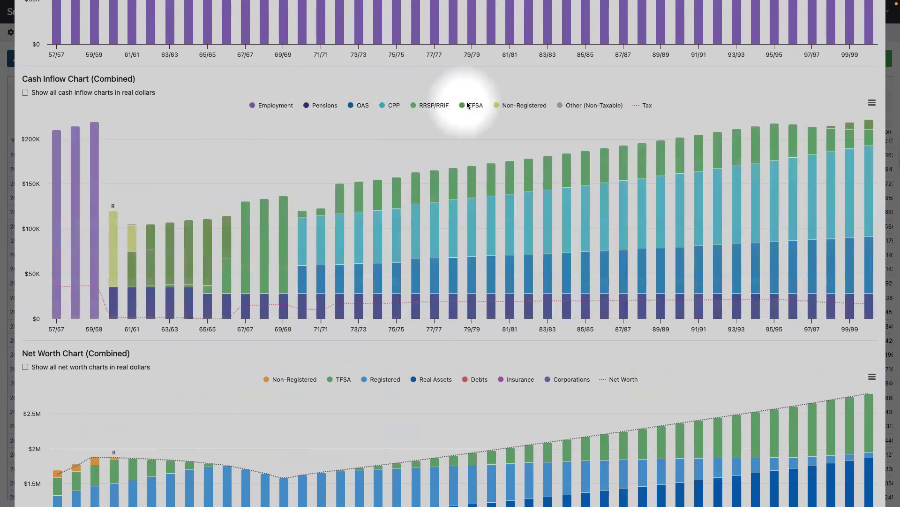
# - Hide and re-show the Non-Registered series in the Cash Inflow chart while reviewing the charts
pyautogui.click(525, 106)
pyautogui.click(525, 107)
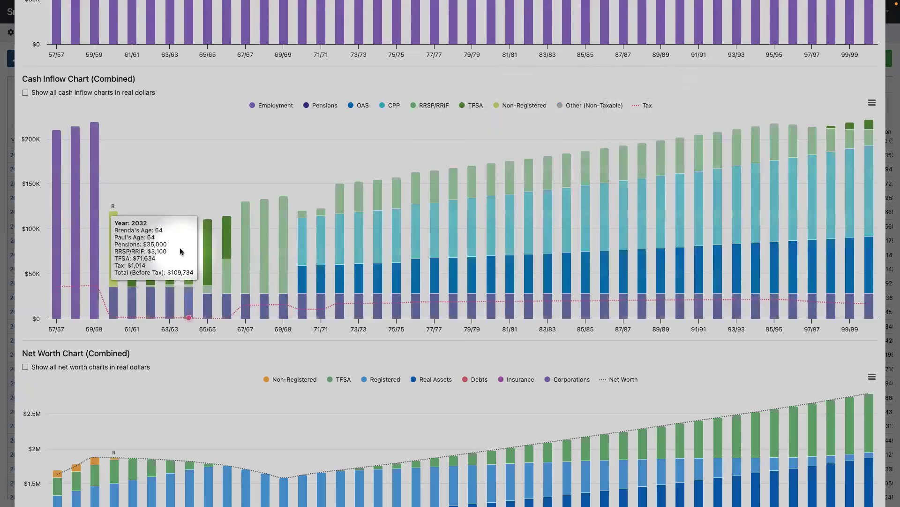
pyautogui.scroll(-3, 181, 249)
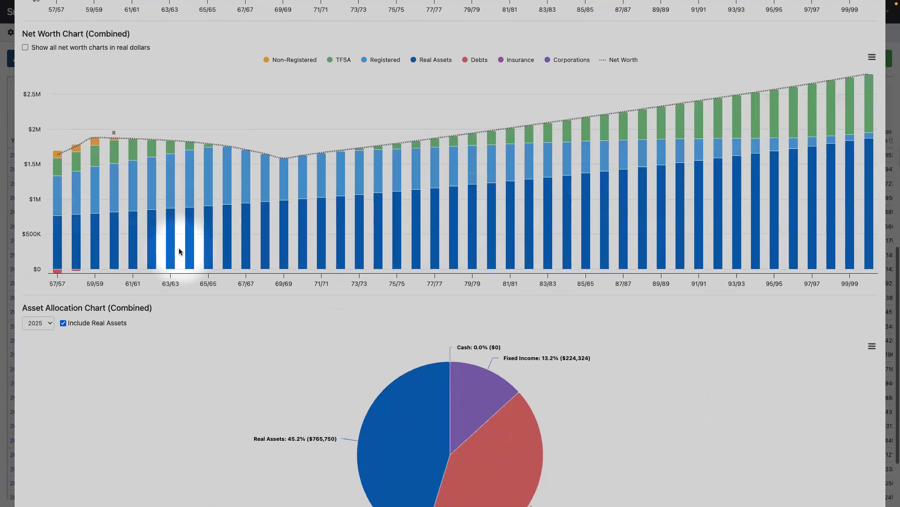
pyautogui.moveTo(176, 253)
pyautogui.moveTo(69, 213)
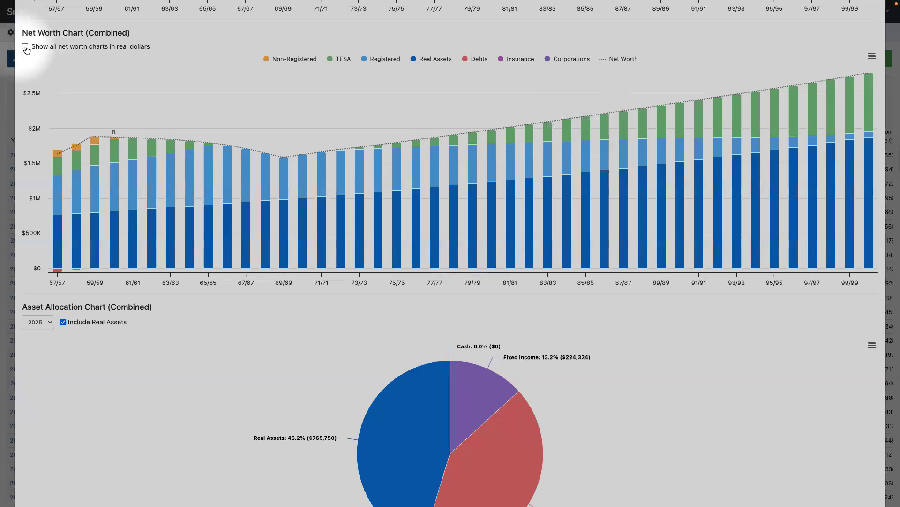
pyautogui.scroll(9, 42, 70)
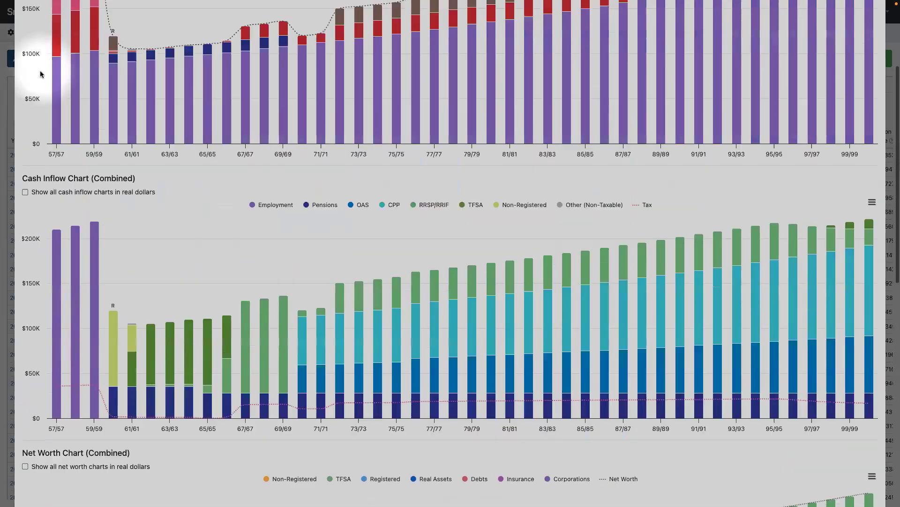
pyautogui.scroll(-10, 41, 75)
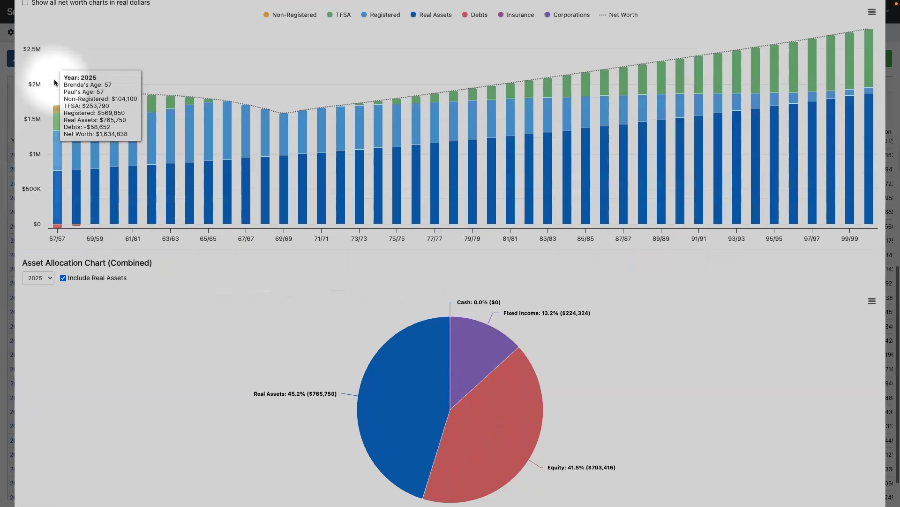
pyautogui.scroll(3, 54, 83)
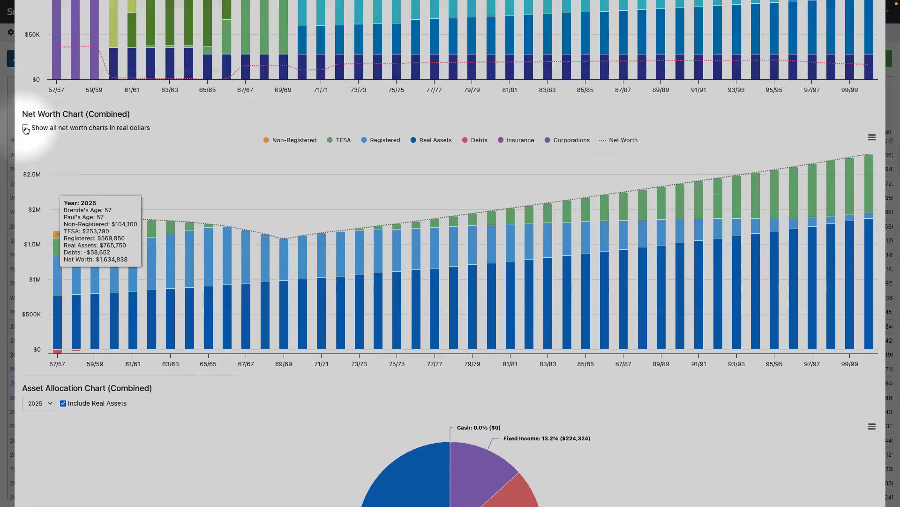
# - Switch the net worth chart to real dollars and back, then close the Charts window
pyautogui.click(25, 128)
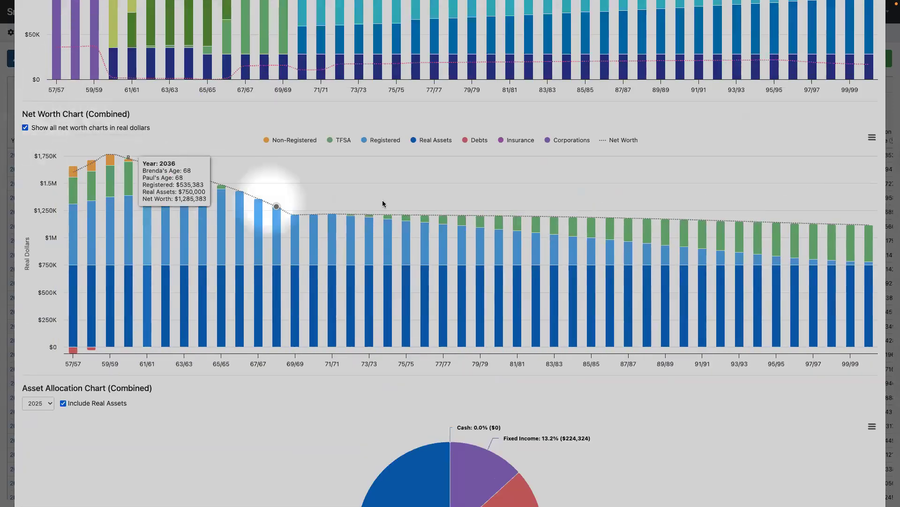
pyautogui.click(26, 128)
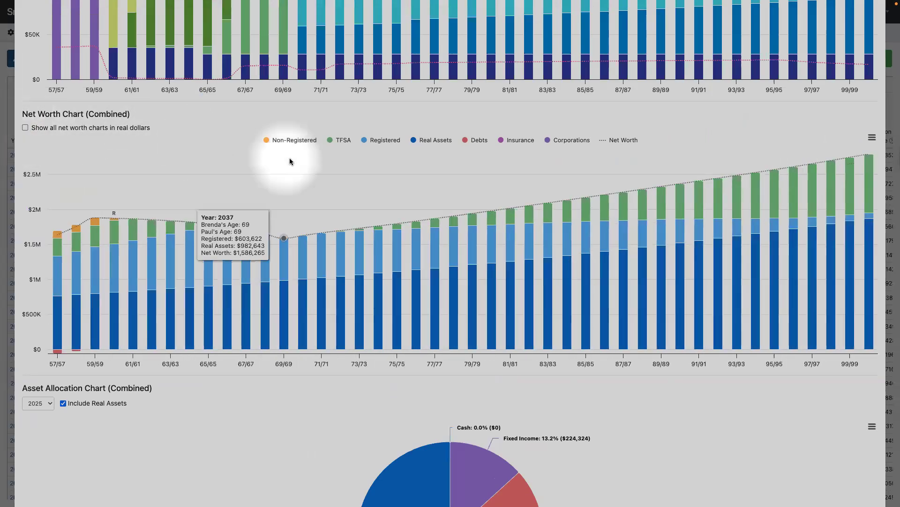
pyautogui.scroll(-4, 291, 163)
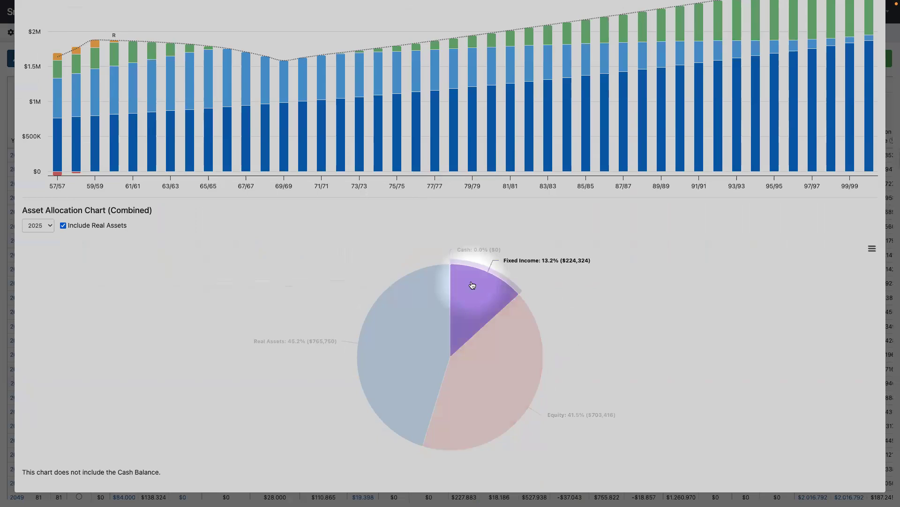
pyautogui.scroll(6, 623, 188)
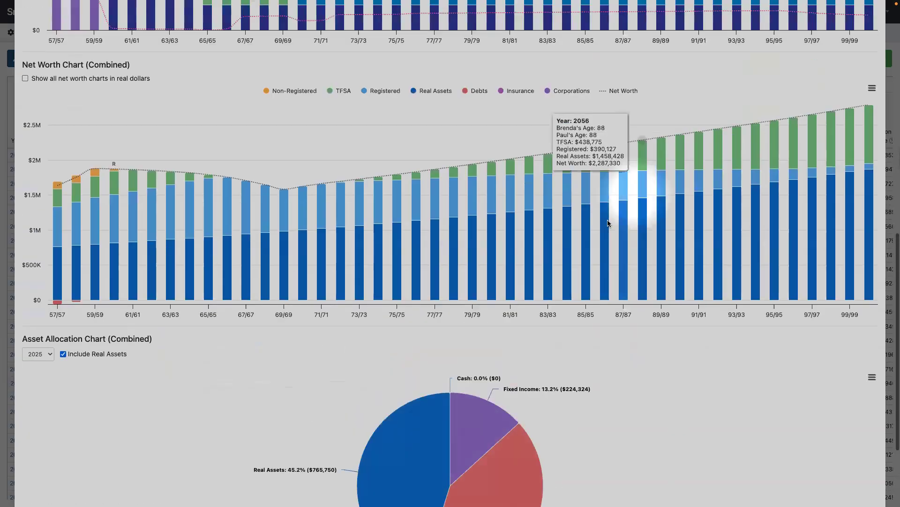
pyautogui.scroll(8, 623, 219)
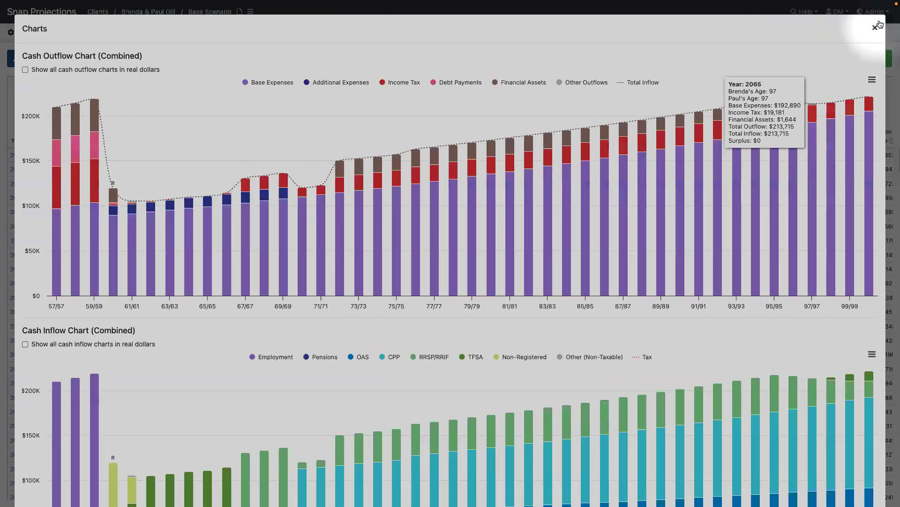
pyautogui.click(871, 83)
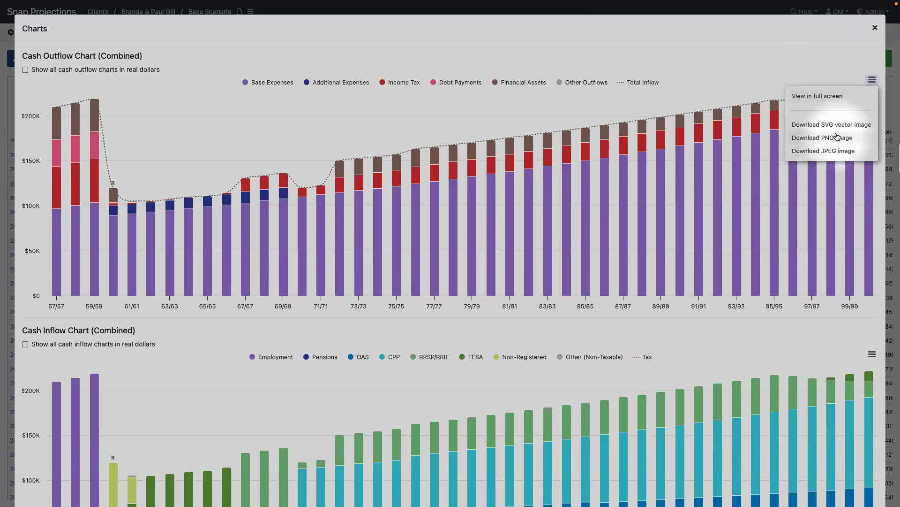
pyautogui.click(875, 30)
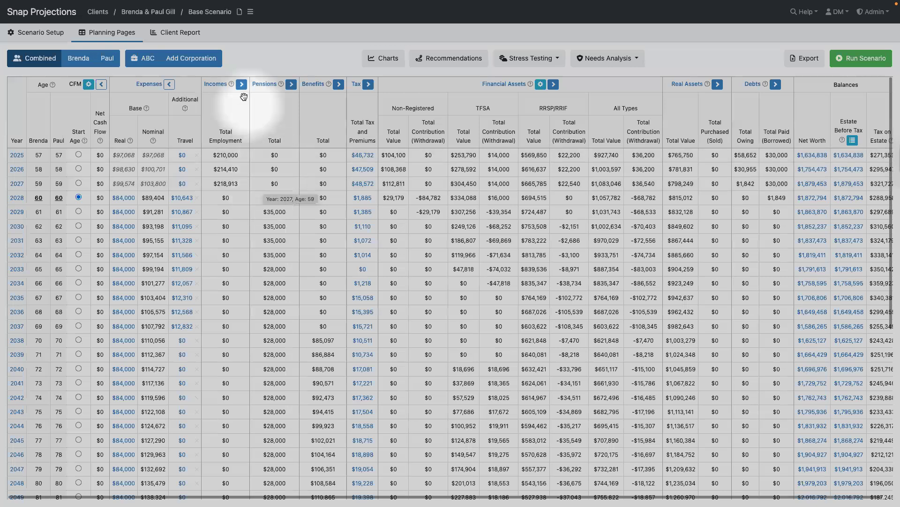
# - Make a copy of the current base scenario
pyautogui.click(251, 14)
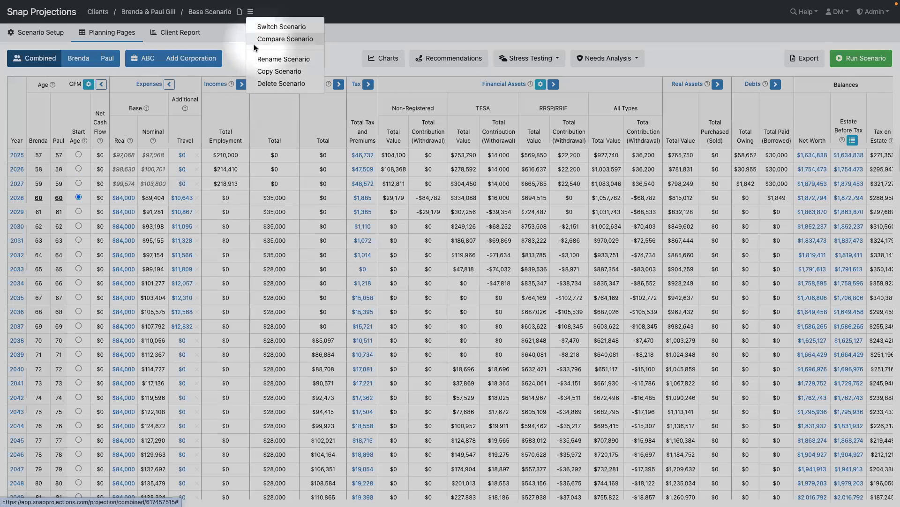
pyautogui.click(280, 72)
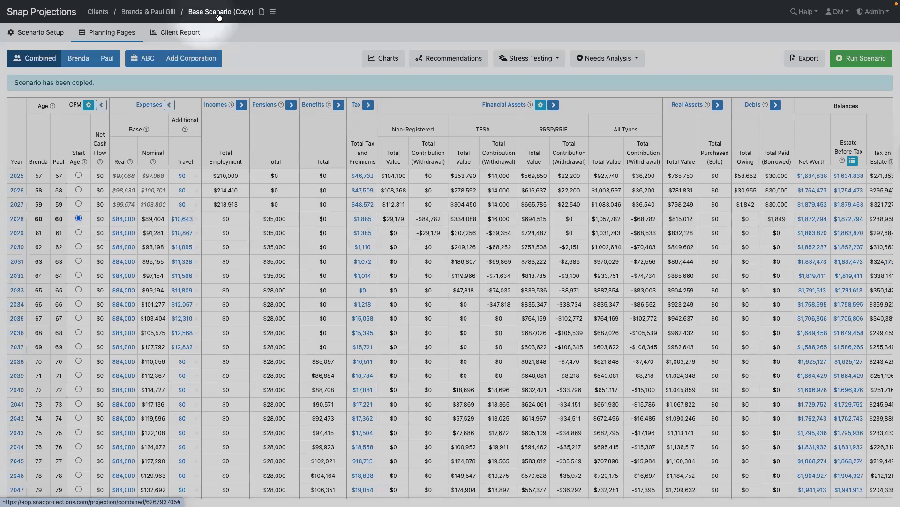
pyautogui.click(273, 12)
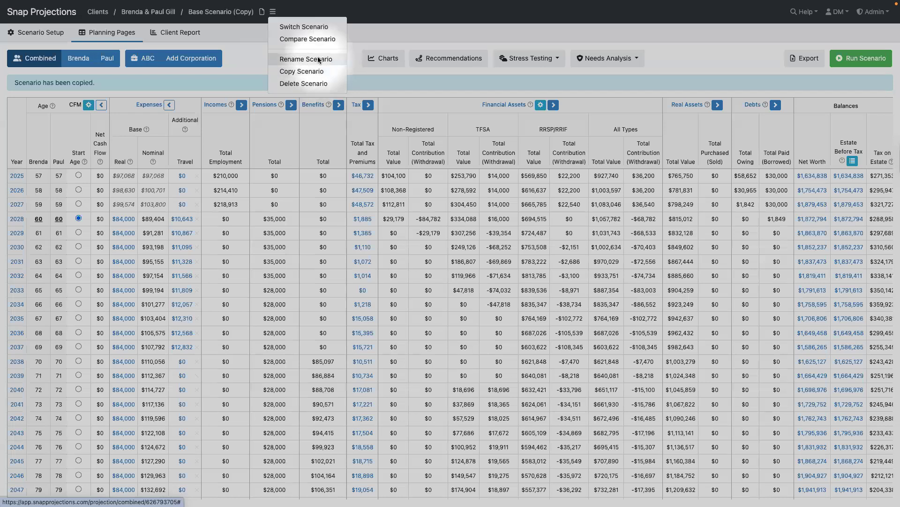
pyautogui.click(247, 43)
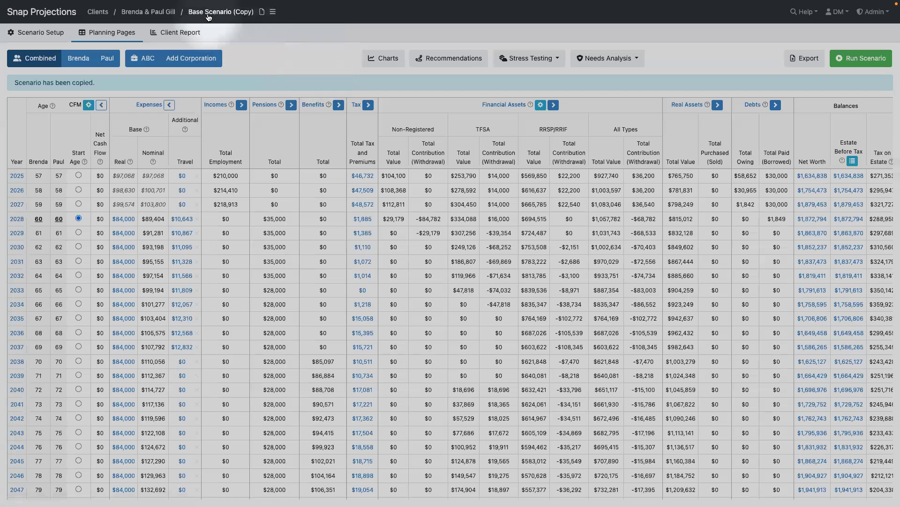
# - Rename the copied scenario to 'Increase Spending $99k'
pyautogui.click(209, 14)
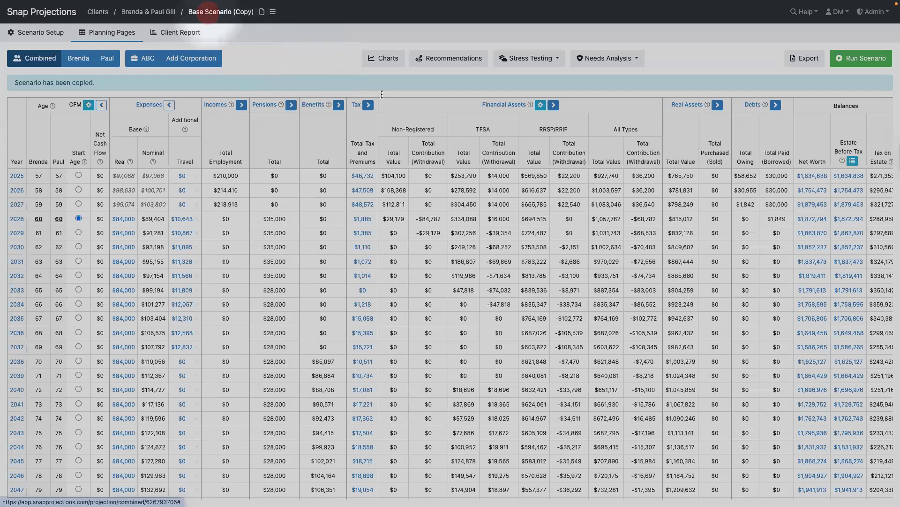
pyautogui.tripleClick(392, 74)
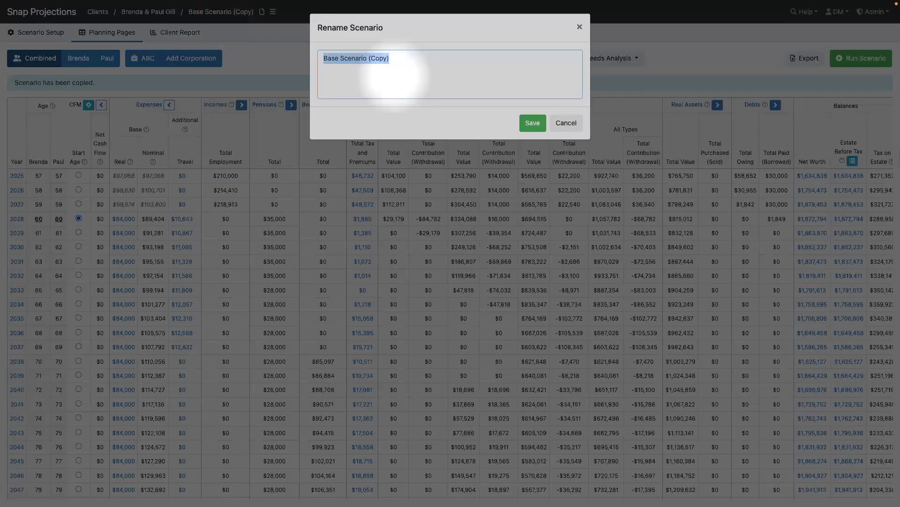
pyautogui.write('Increase Spending $99')
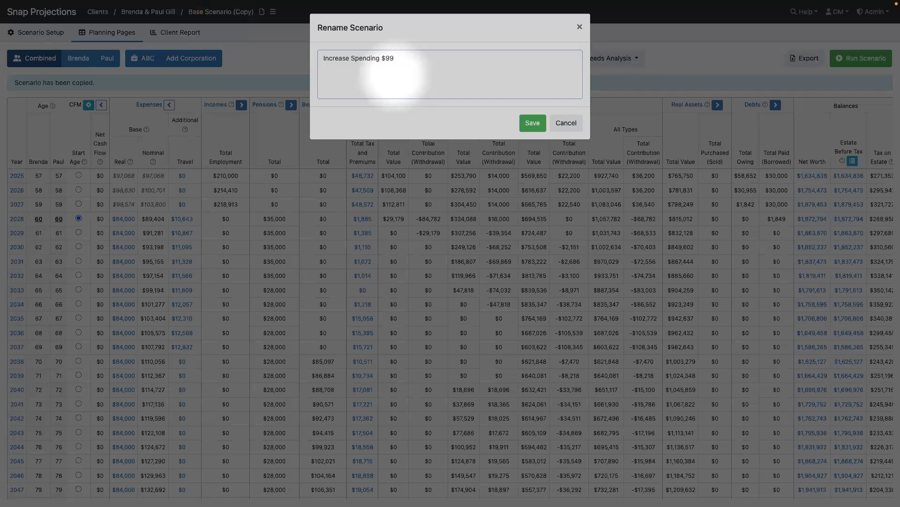
pyautogui.click(532, 122)
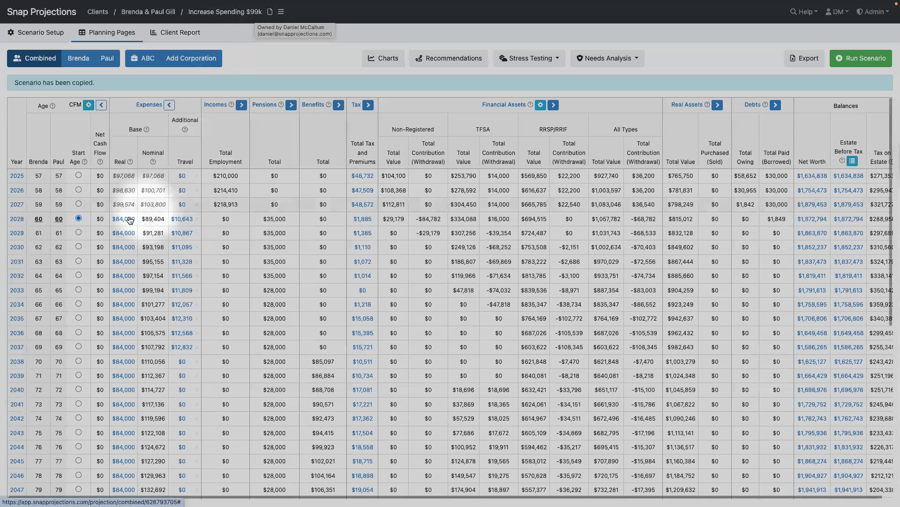
# - Set 2028 base expenses to $99,000, carried down to age 100
pyautogui.moveTo(124, 222)
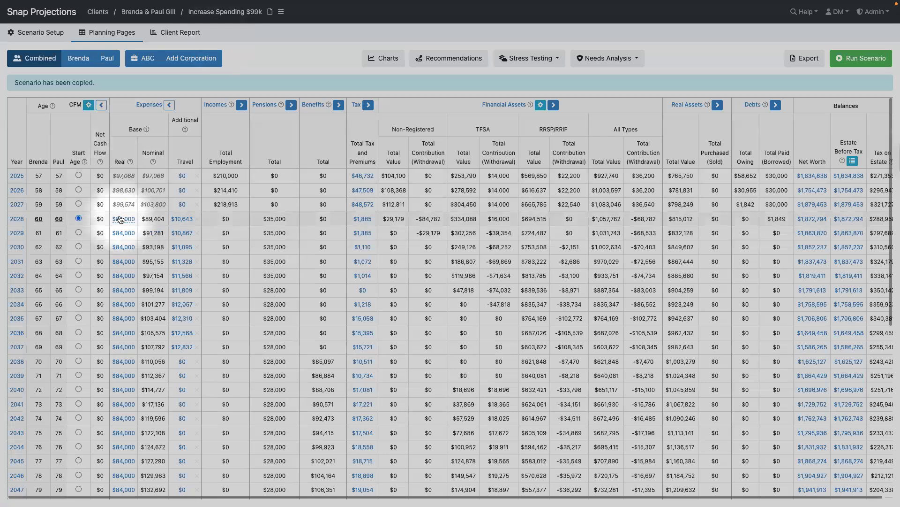
pyautogui.click(120, 219)
pyautogui.write('99000')
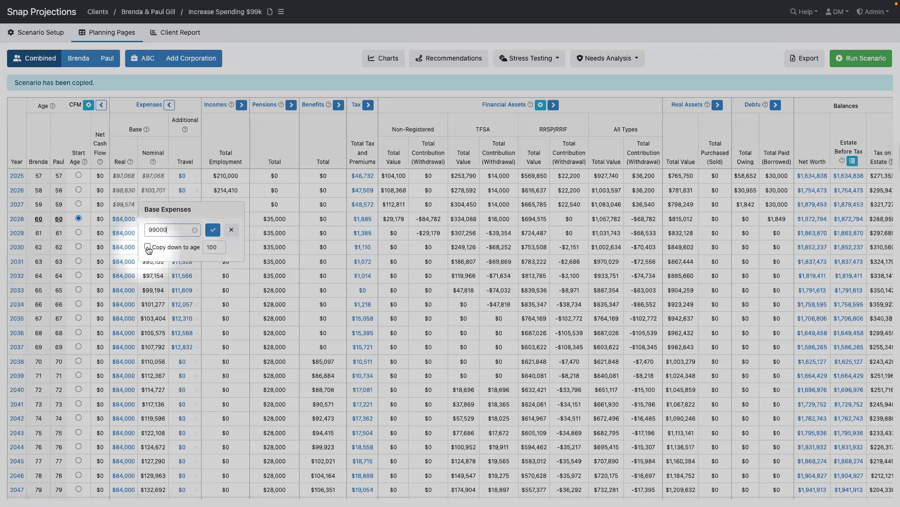
pyautogui.click(149, 248)
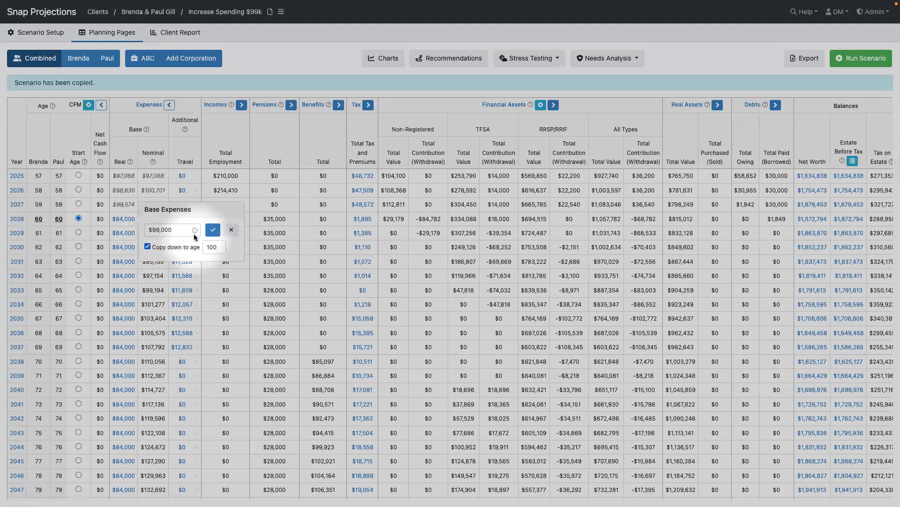
pyautogui.click(214, 230)
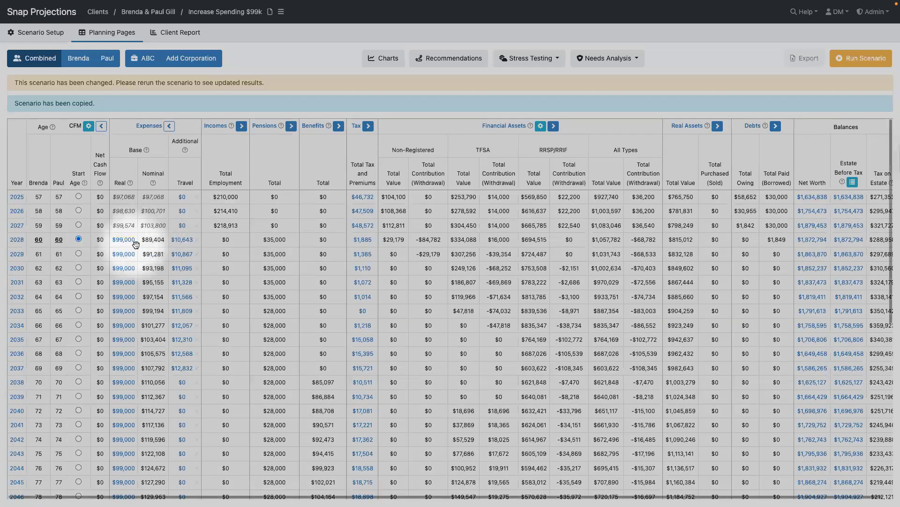
# - Rerun the scenario and review the cash shortfall of −$29,767 starting in 2048
pyautogui.click(862, 58)
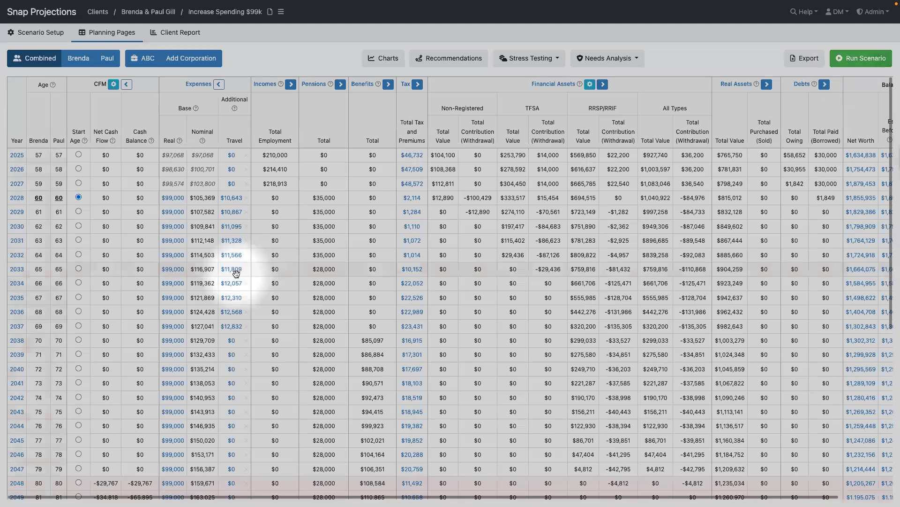
pyautogui.scroll(-6, 236, 272)
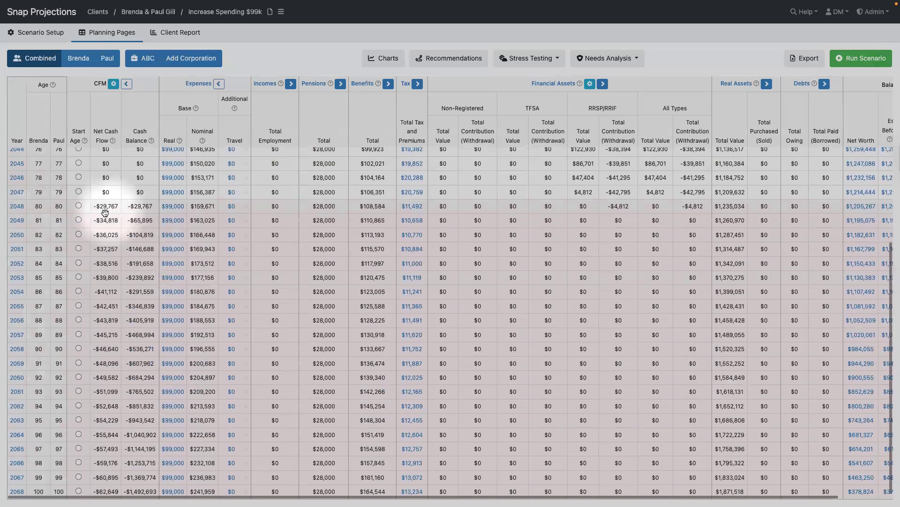
pyautogui.moveTo(186, 216)
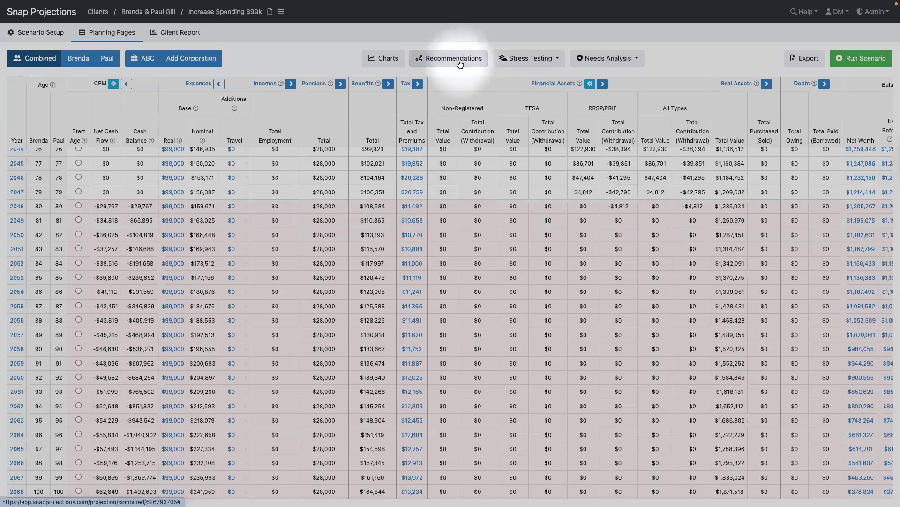
# - Calculate the Retirement Age recommendation: 62 for both spouses, with a $1,492,693 shortfall
pyautogui.scroll(6, 328, 202)
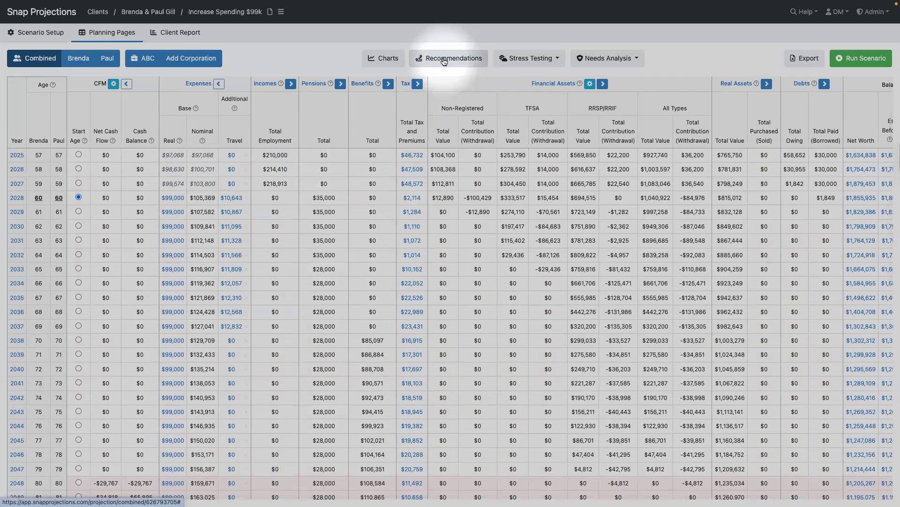
pyautogui.click(444, 59)
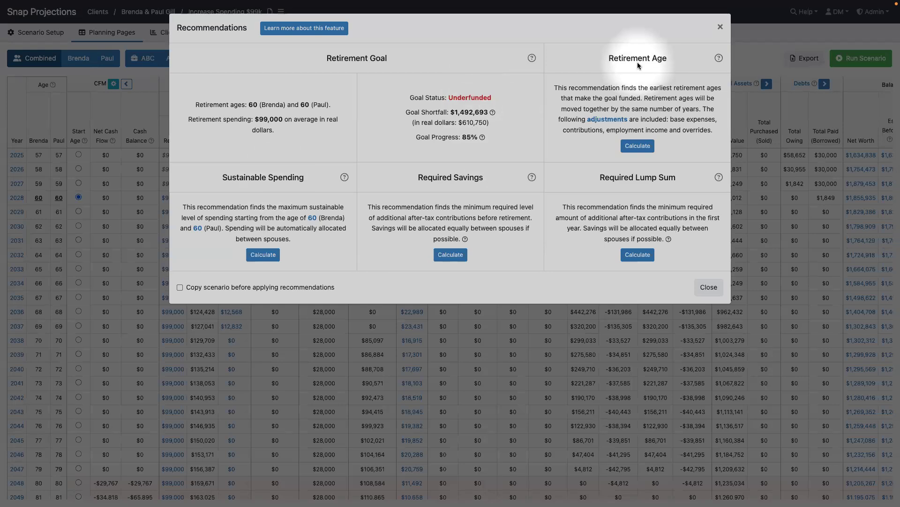
pyautogui.click(636, 144)
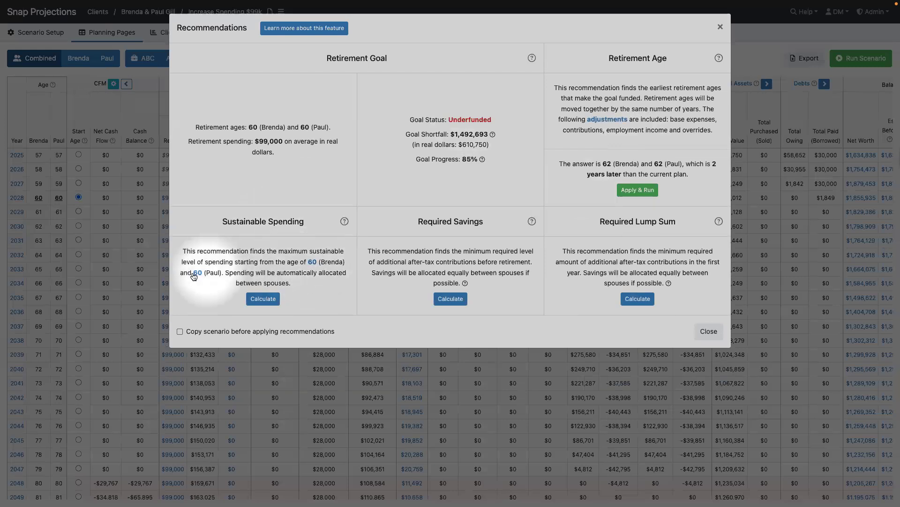
# - Calculate sustainable spending of $89,695 a year and edit its start age of 60
pyautogui.click(264, 301)
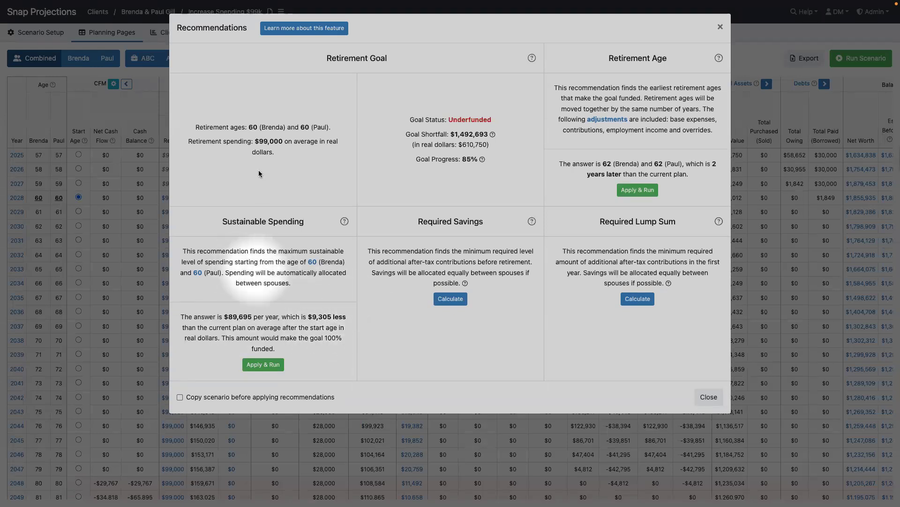
pyautogui.click(314, 266)
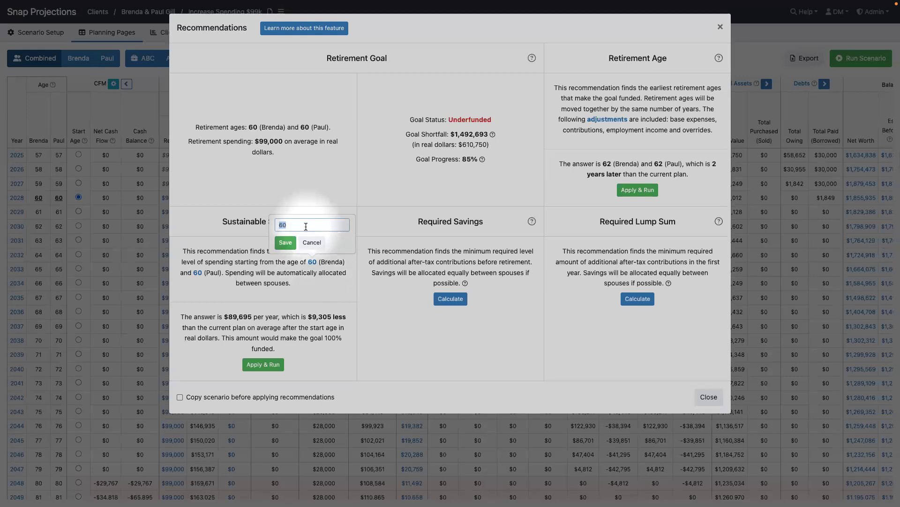
# - Recalculate sustainable spending from age 70 at $85,360 a year and apply it to a scenario copy
pyautogui.write('70')
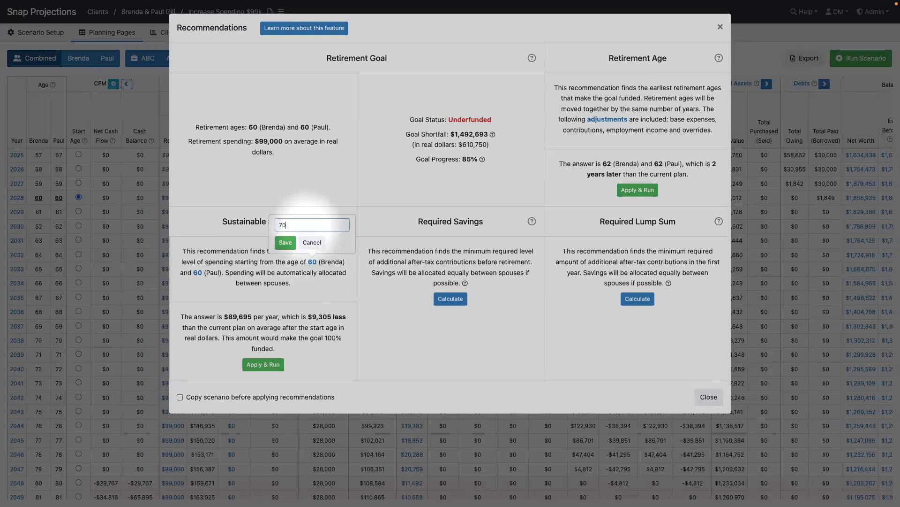
pyautogui.click(285, 244)
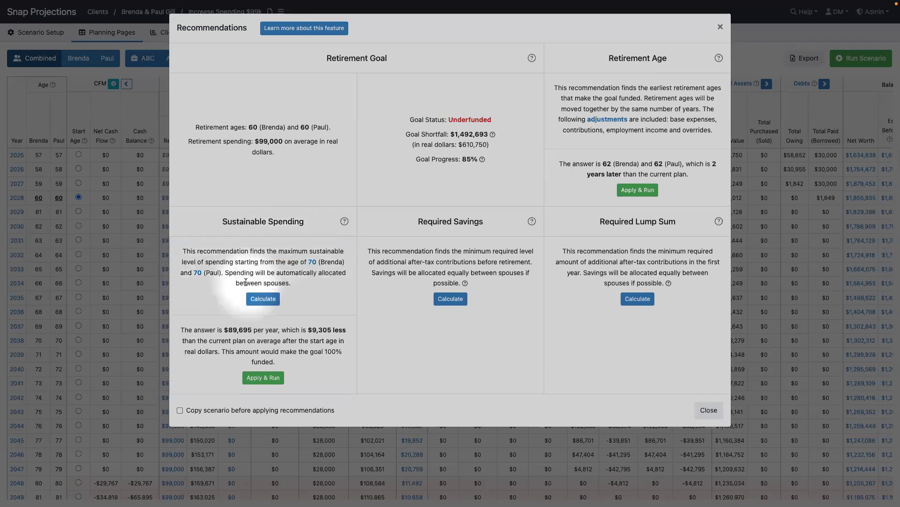
pyautogui.click(264, 300)
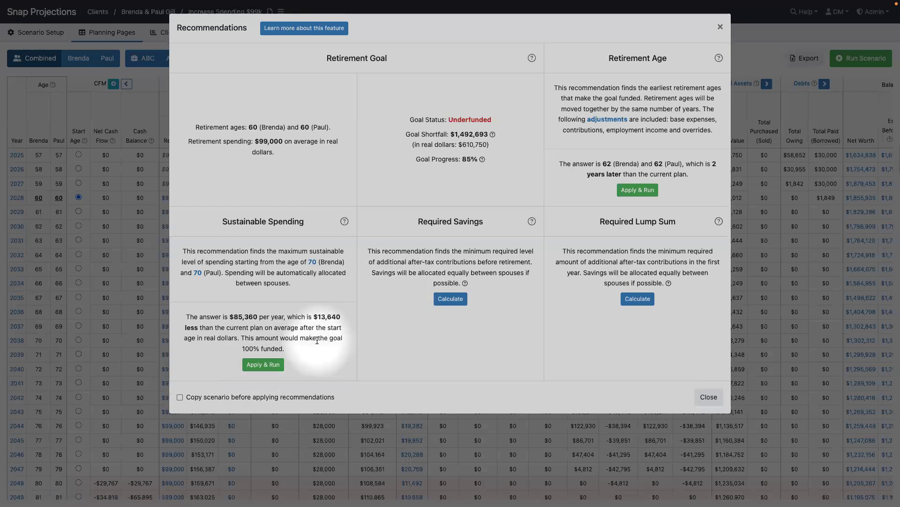
pyautogui.click(180, 398)
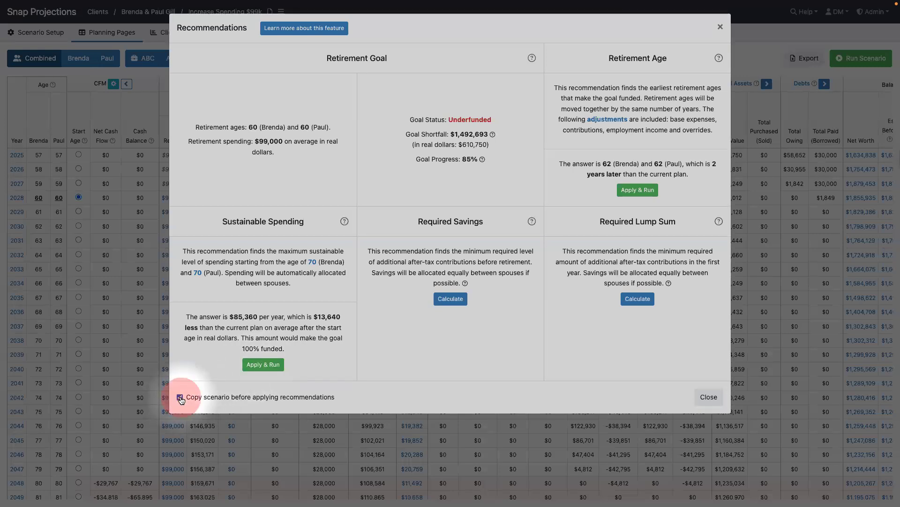
pyautogui.click(262, 367)
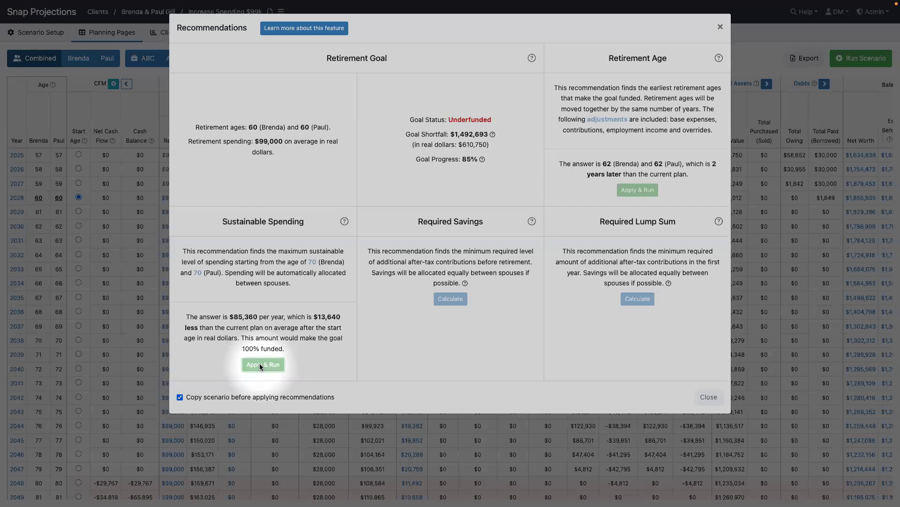
# - Apply the result and check base expenses: $99,000 through 2037, then $85,360 from 2038
pyautogui.click(262, 365)
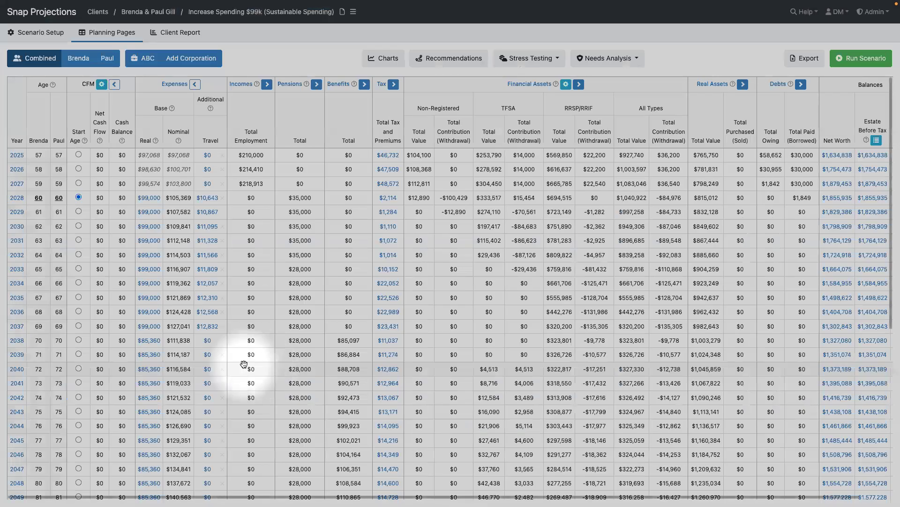
pyautogui.click(149, 197)
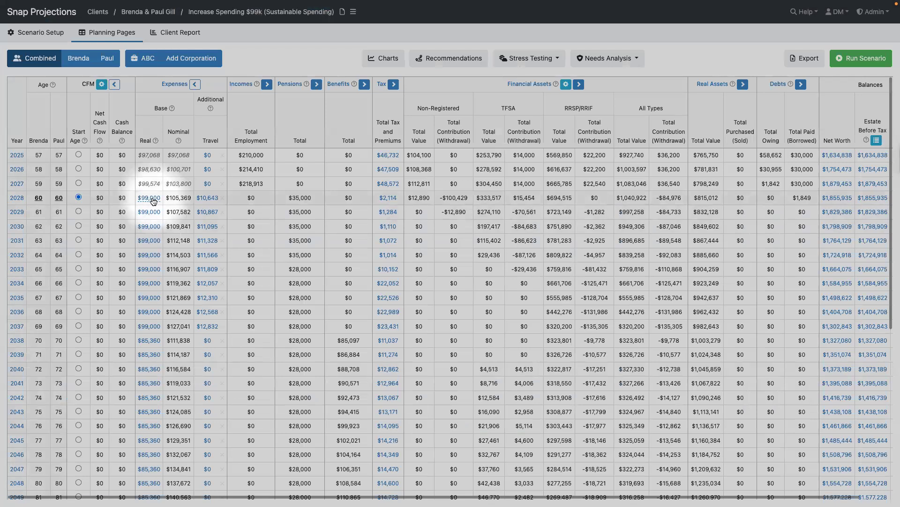
pyautogui.click(149, 327)
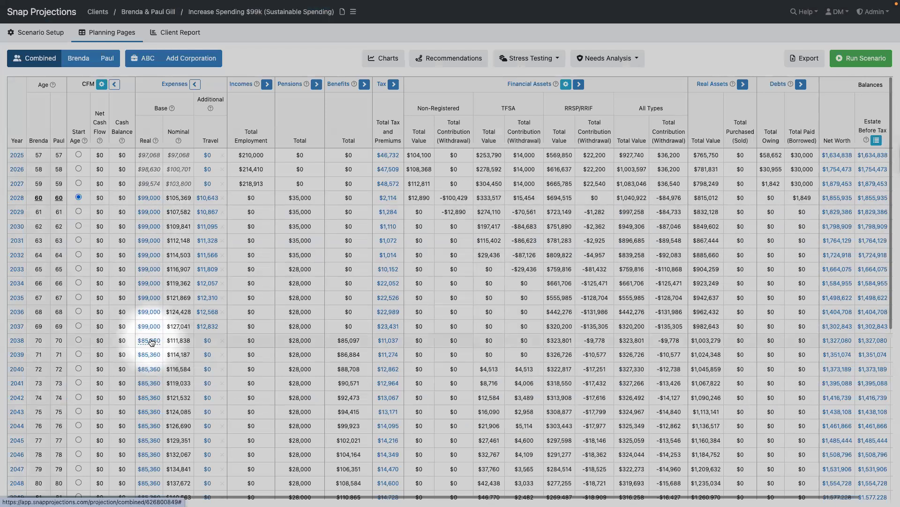
pyautogui.moveTo(151, 343)
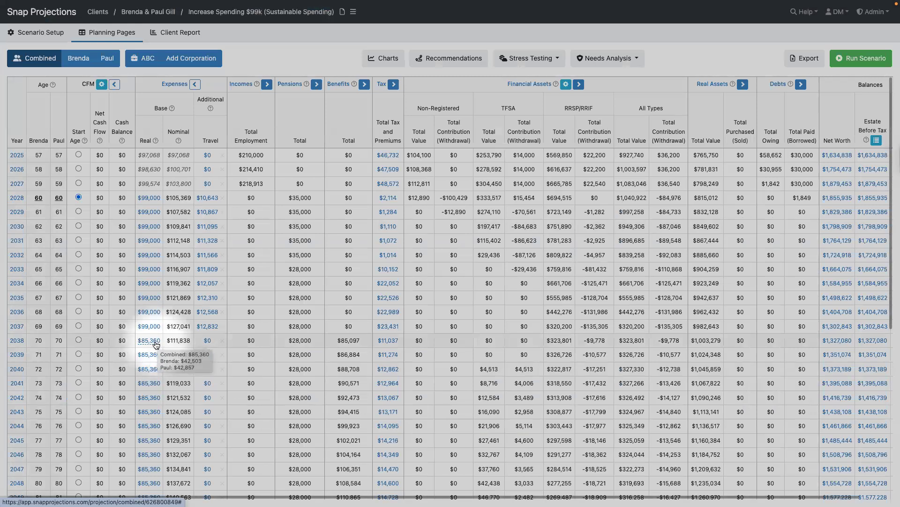
pyautogui.scroll(-6, 155, 343)
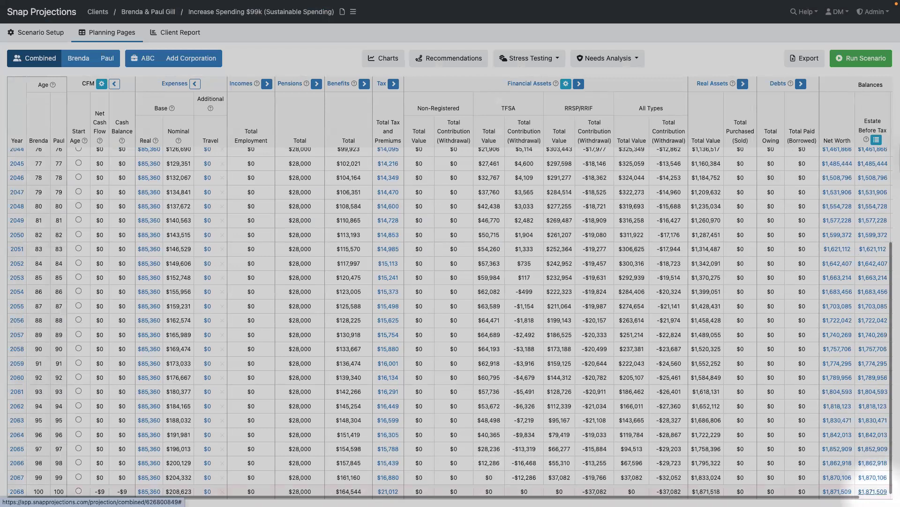
pyautogui.click(876, 493)
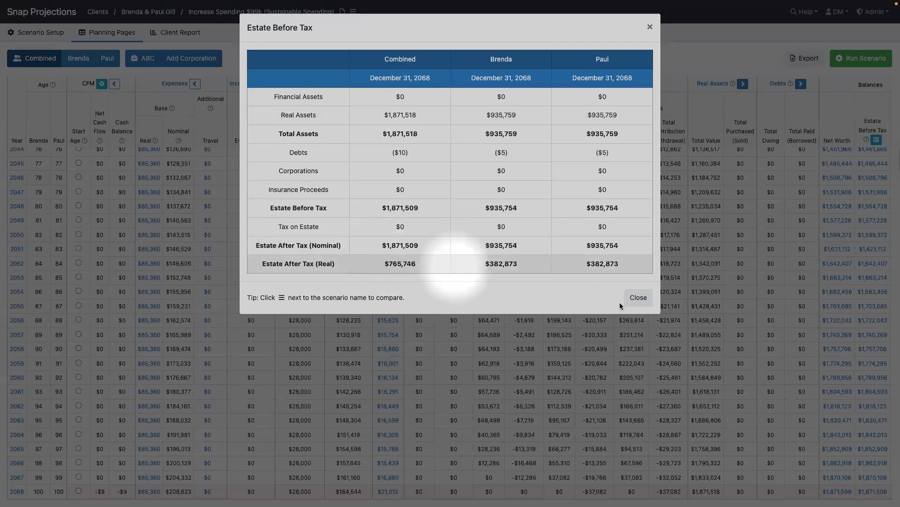
pyautogui.click(639, 303)
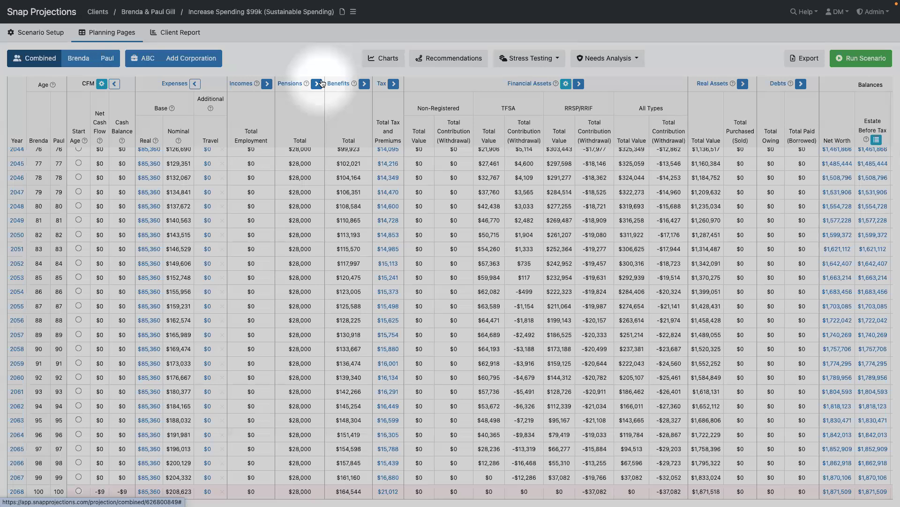
# - Compare the Sustainable Spending scenario against Base Scenario only, leaving Increased Spending $100k unticked
pyautogui.click(353, 11)
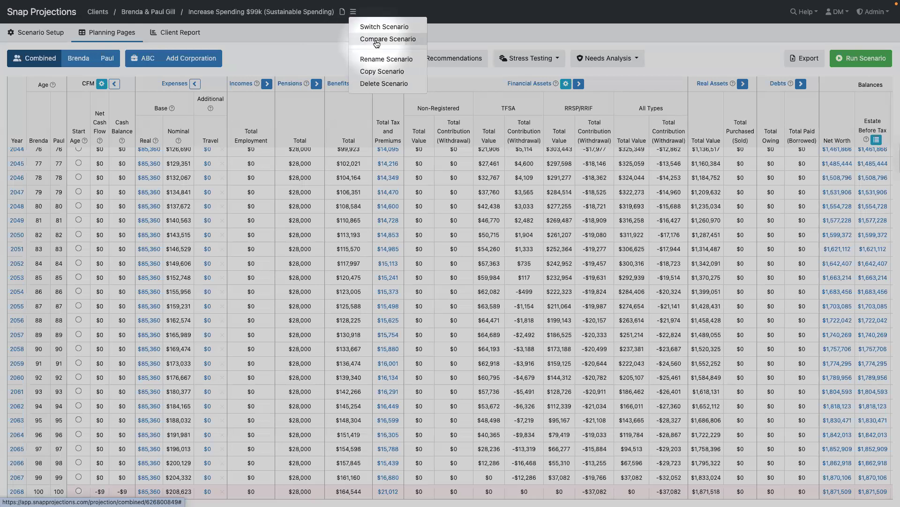
pyautogui.click(376, 40)
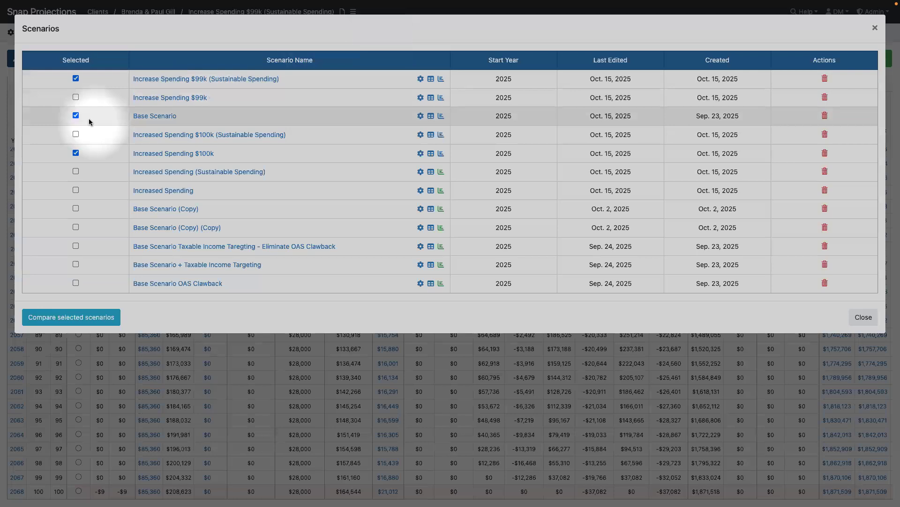
pyautogui.click(75, 153)
pyautogui.click(75, 153)
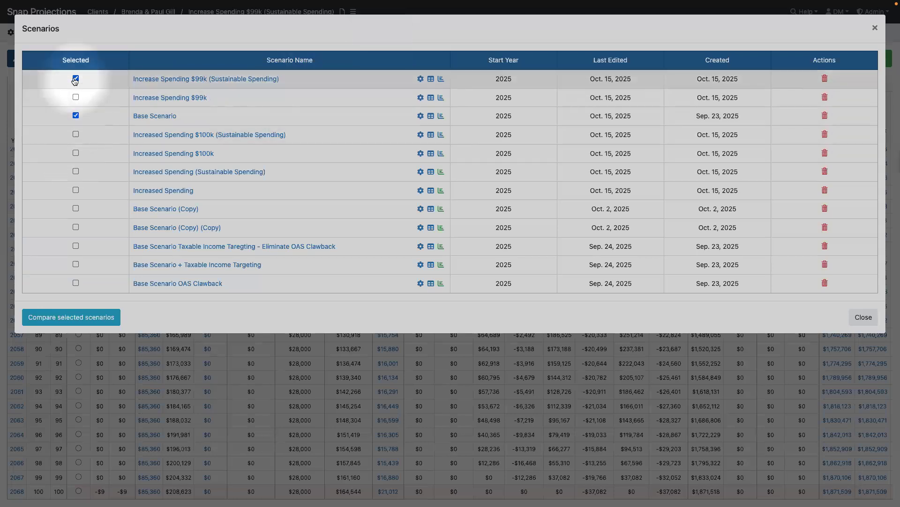
pyautogui.click(66, 323)
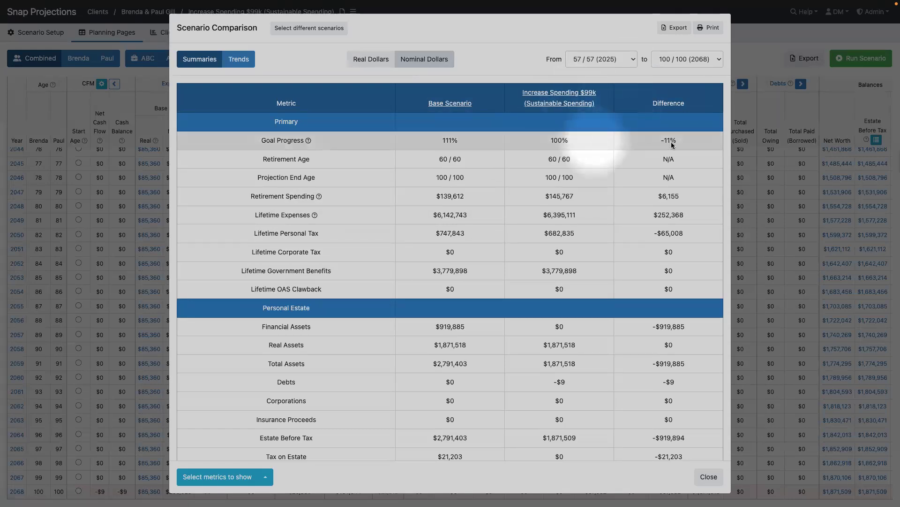
# - Review the Primary and Personal Estate rows, e.g. estate after tax $1,871,509 versus $2,770,200
pyautogui.scroll(-1, 674, 143)
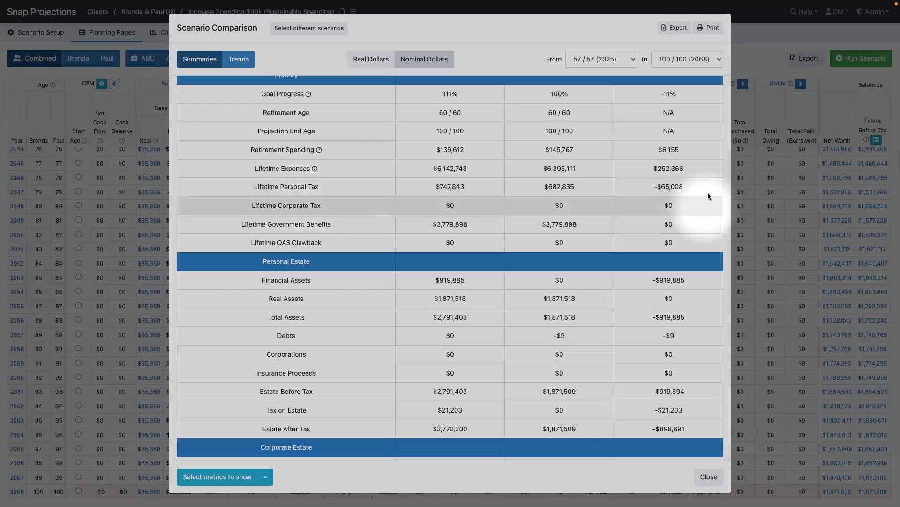
pyautogui.scroll(-3, 699, 194)
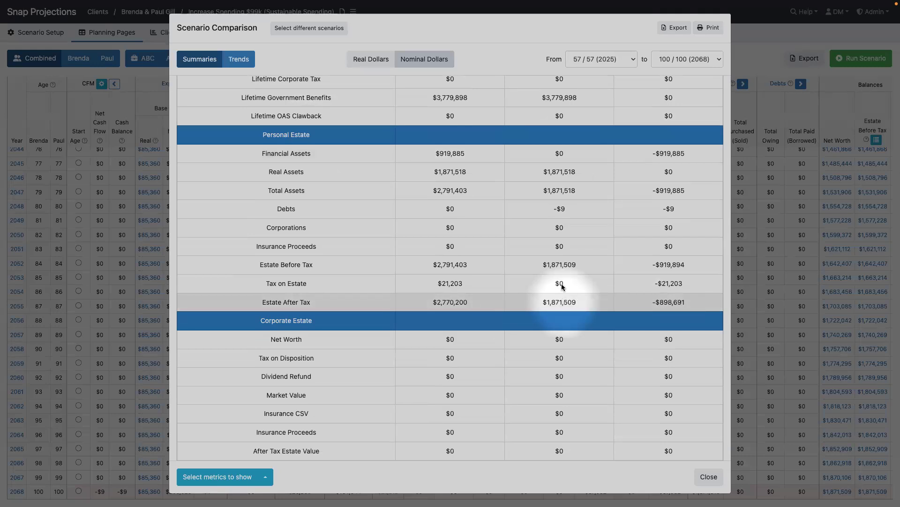
pyautogui.scroll(5, 561, 293)
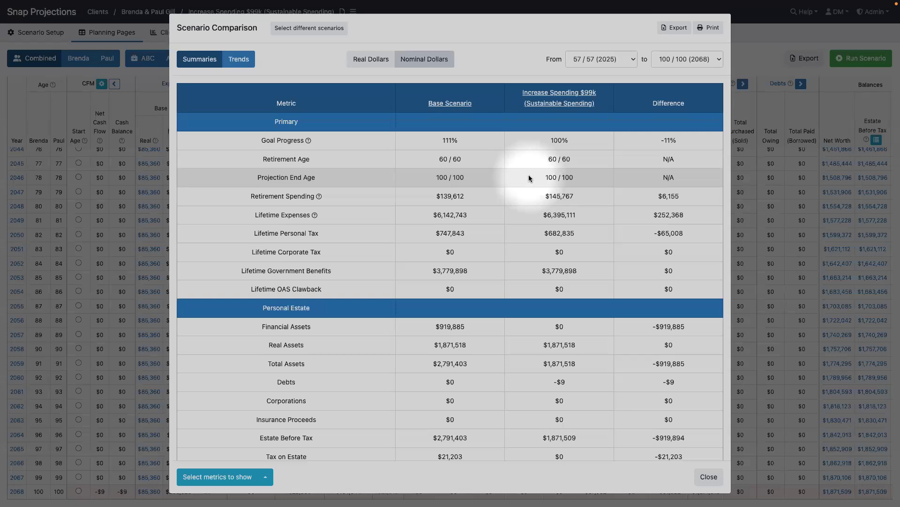
pyautogui.scroll(-1, 670, 310)
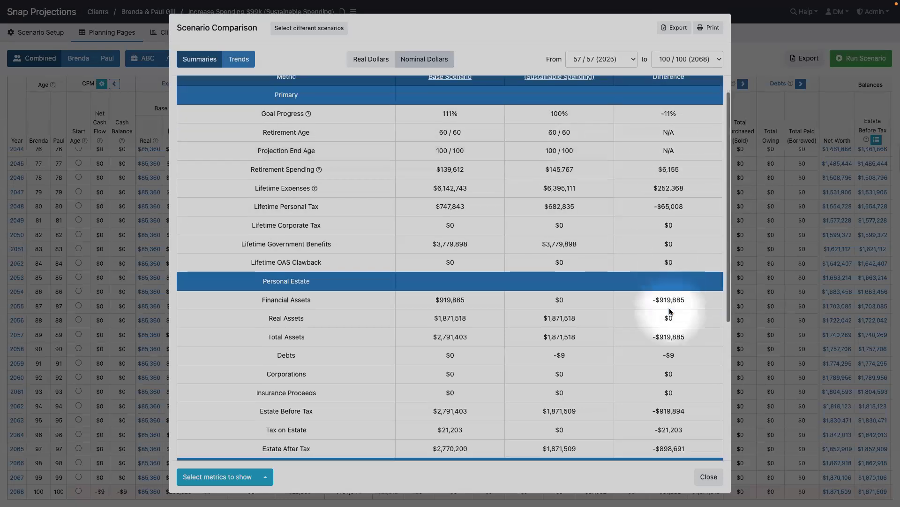
pyautogui.scroll(-1, 669, 309)
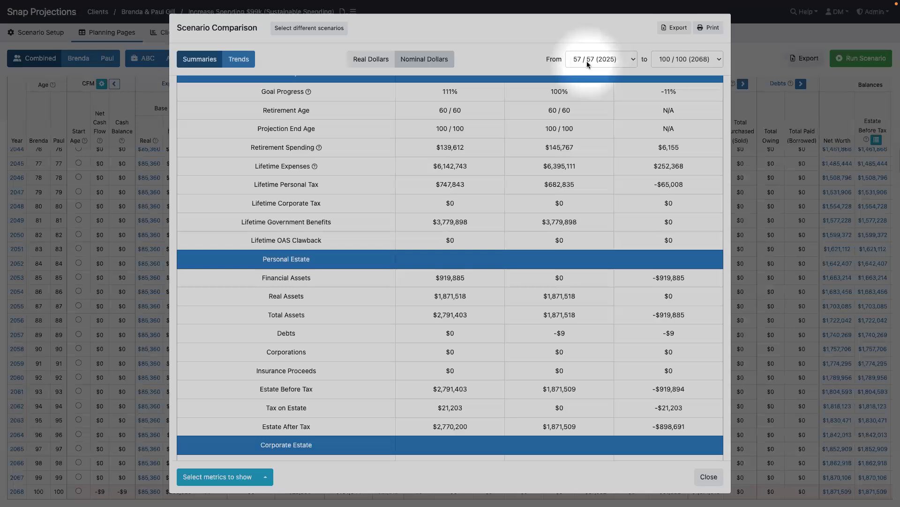
# - Shorten the comparison period to end at 80 / 80 (2048) and save it
pyautogui.click(695, 60)
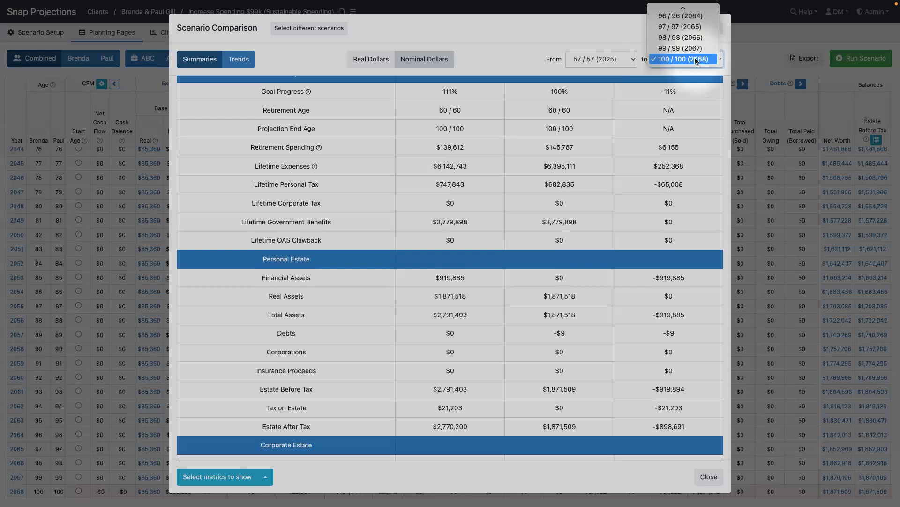
pyautogui.scroll(5, 694, 58)
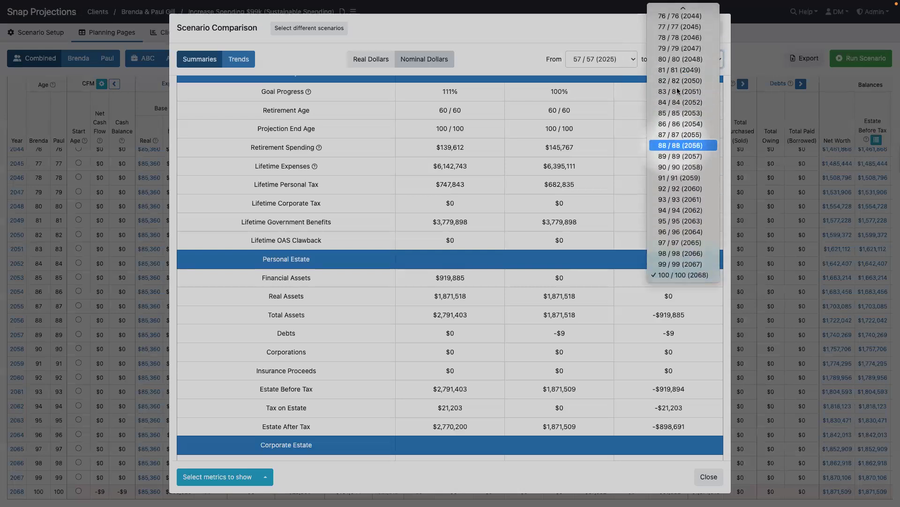
pyautogui.click(677, 60)
pyautogui.click(709, 60)
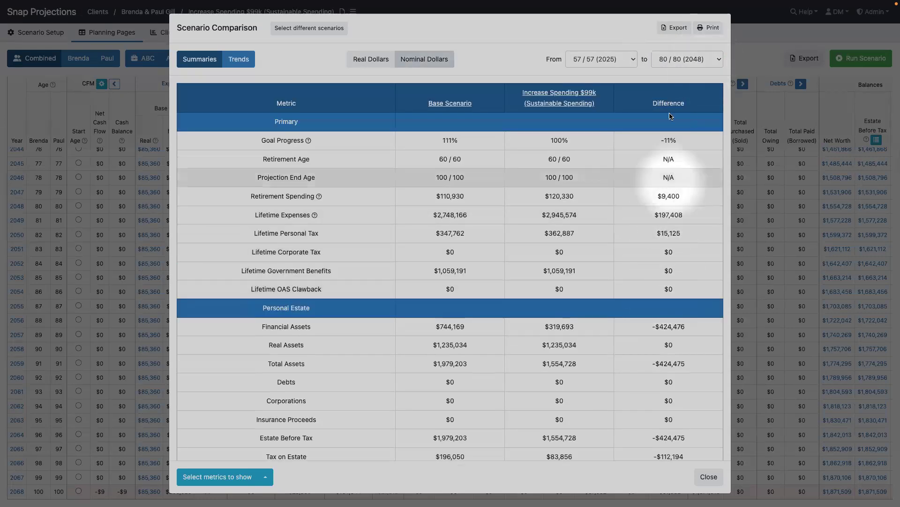
# - Restore the comparison end to 100 / 100 (2068) and view the Trends charts
pyautogui.click(667, 61)
pyautogui.click(683, 275)
pyautogui.click(708, 61)
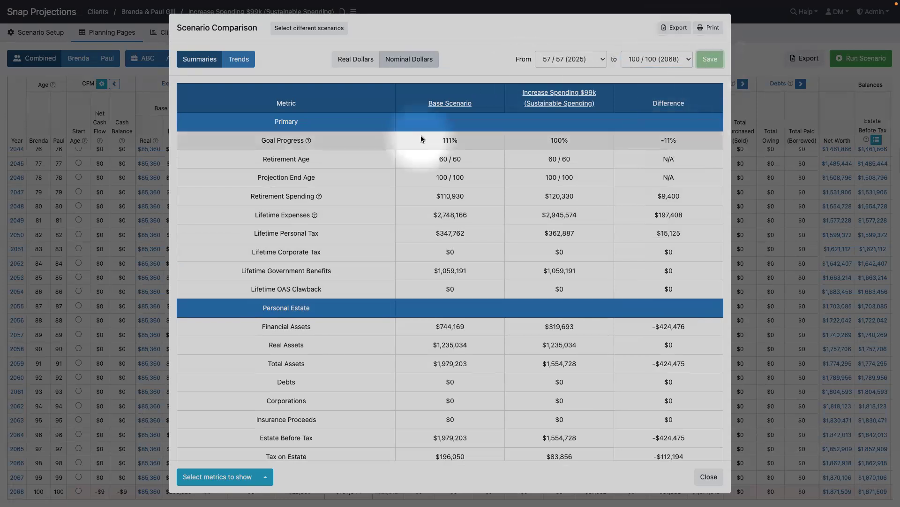
pyautogui.click(243, 62)
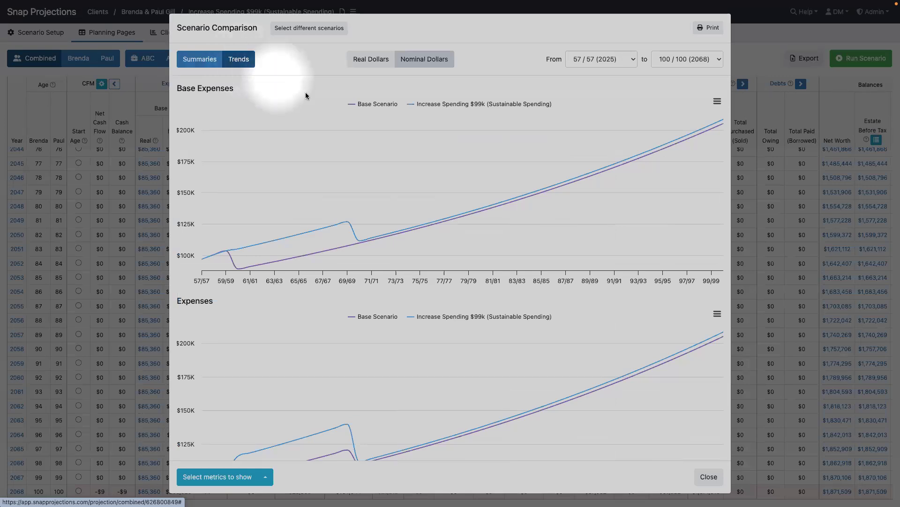
pyautogui.moveTo(482, 215)
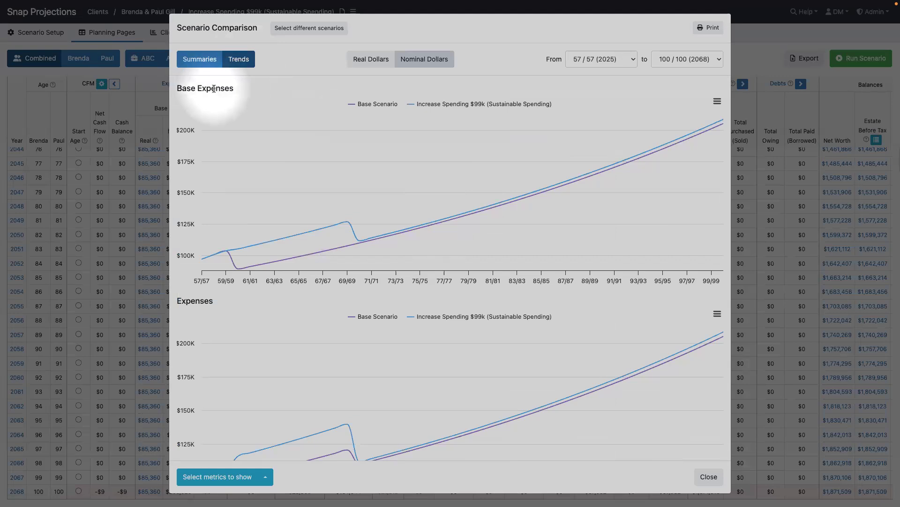
pyautogui.scroll(-6, 215, 90)
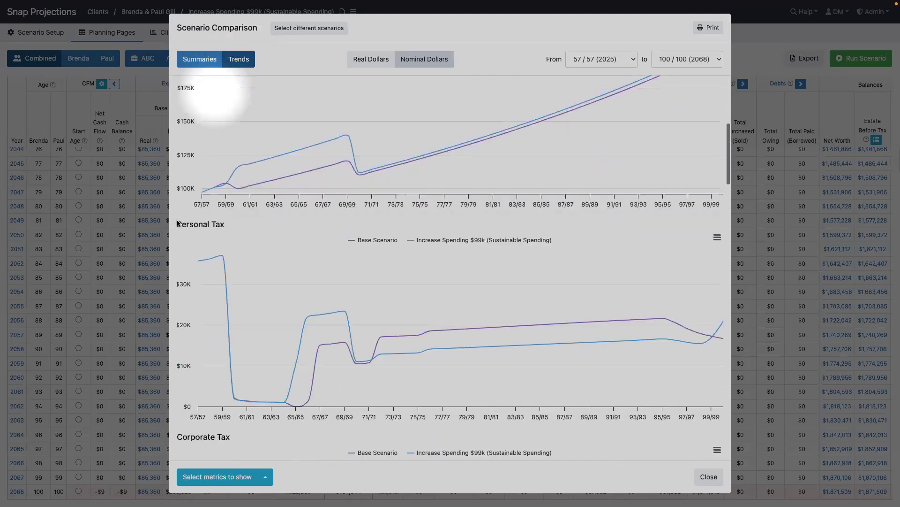
pyautogui.scroll(-7, 178, 224)
pyautogui.scroll(-6, 243, 186)
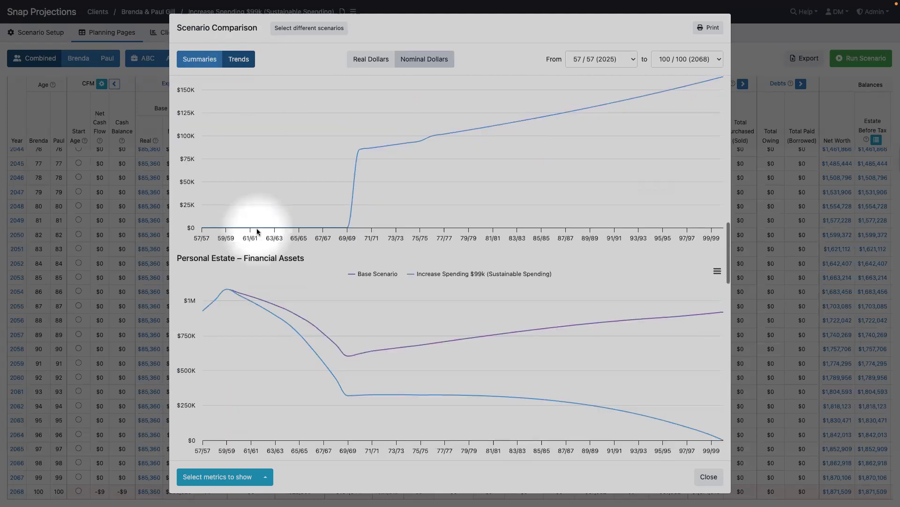
pyautogui.scroll(-1, 257, 229)
pyautogui.scroll(-10, 258, 229)
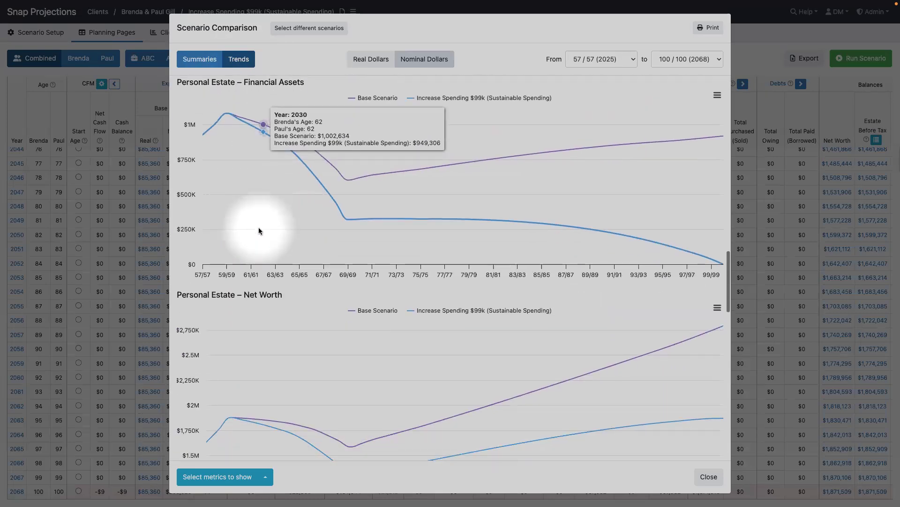
pyautogui.scroll(-3, 257, 229)
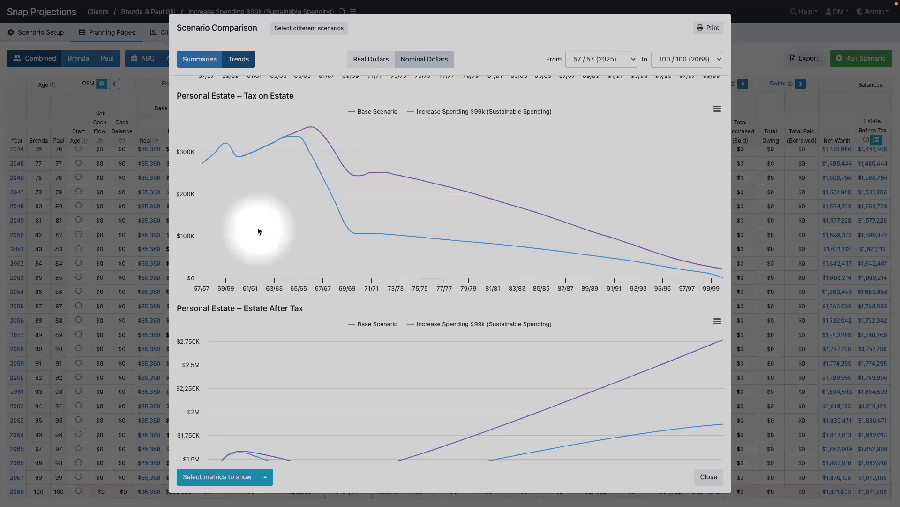
pyautogui.scroll(-4, 257, 227)
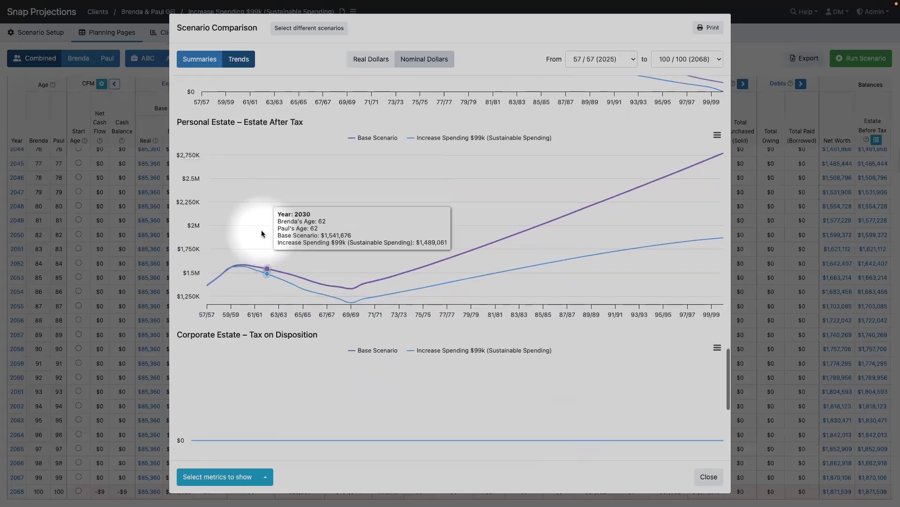
pyautogui.click(710, 478)
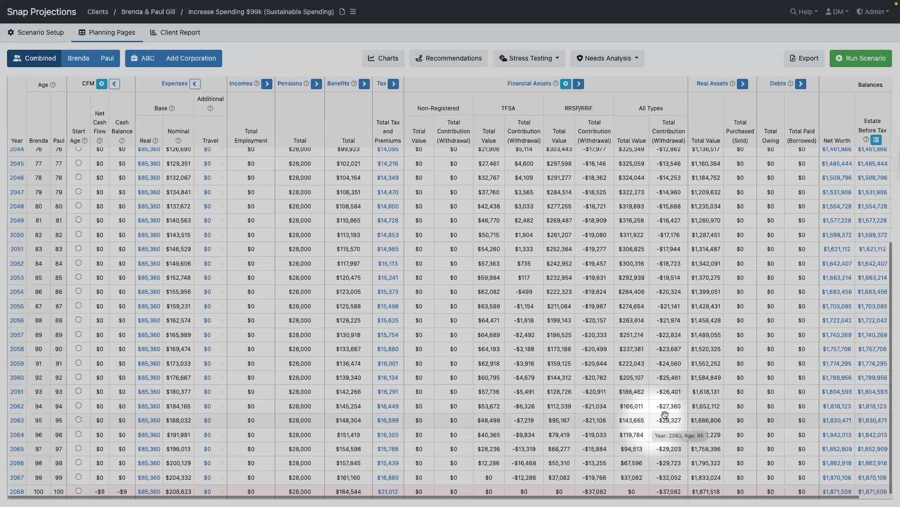
# - Export the Sustainable Spending projection as an Excel spreadsheet
pyautogui.click(802, 64)
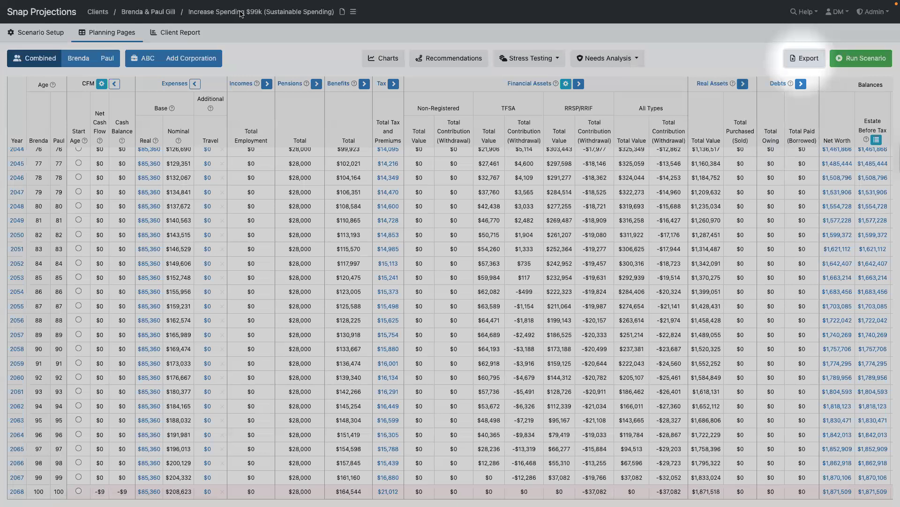
pyautogui.moveTo(242, 2)
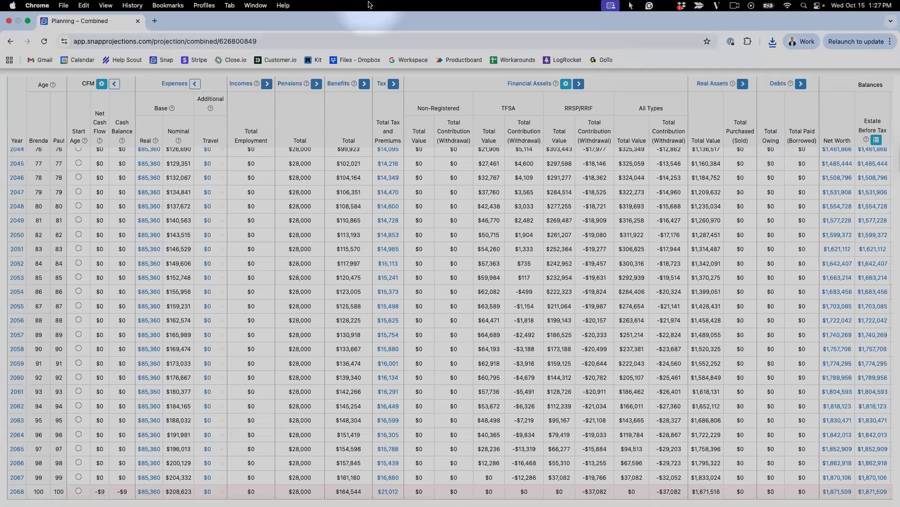
# - Open the exported workbook in Excel and review the Combined sheet and first client's sheet
pyautogui.hotkey('ctrl', 'Up')
pyautogui.click(356, 29)
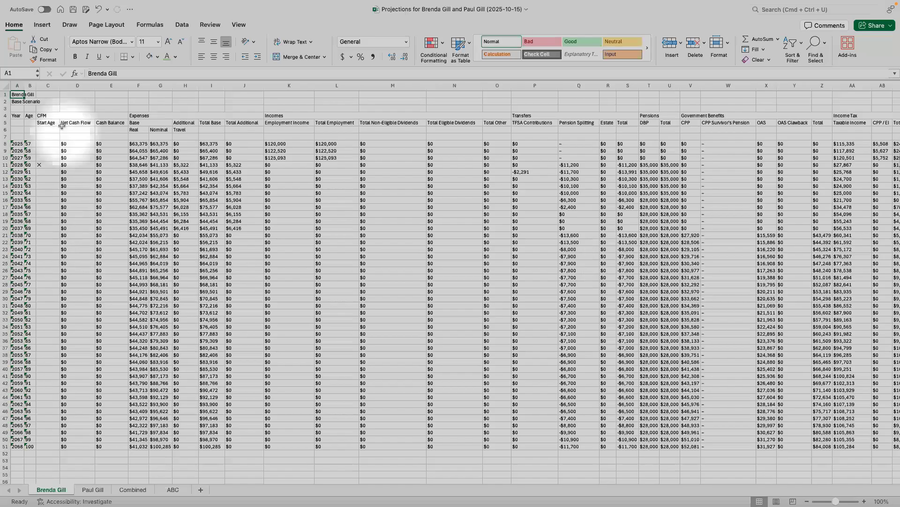
pyautogui.click(64, 127)
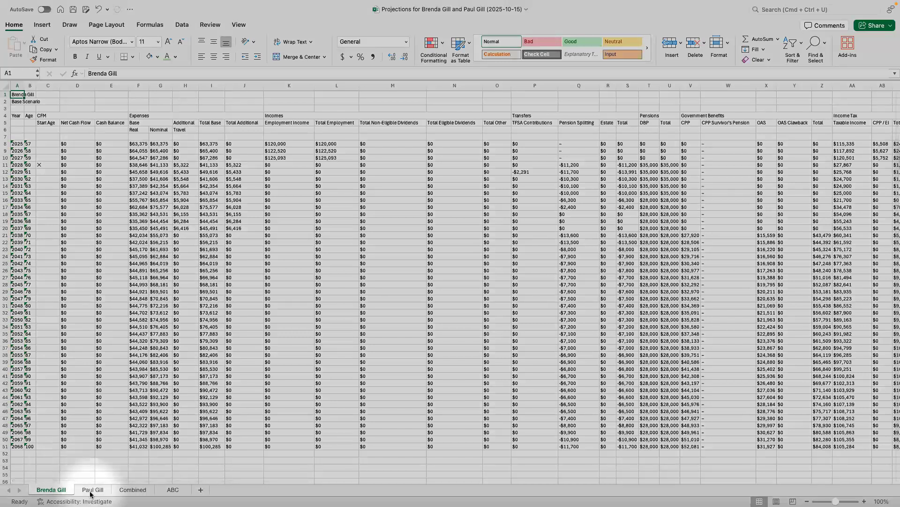
pyautogui.click(125, 491)
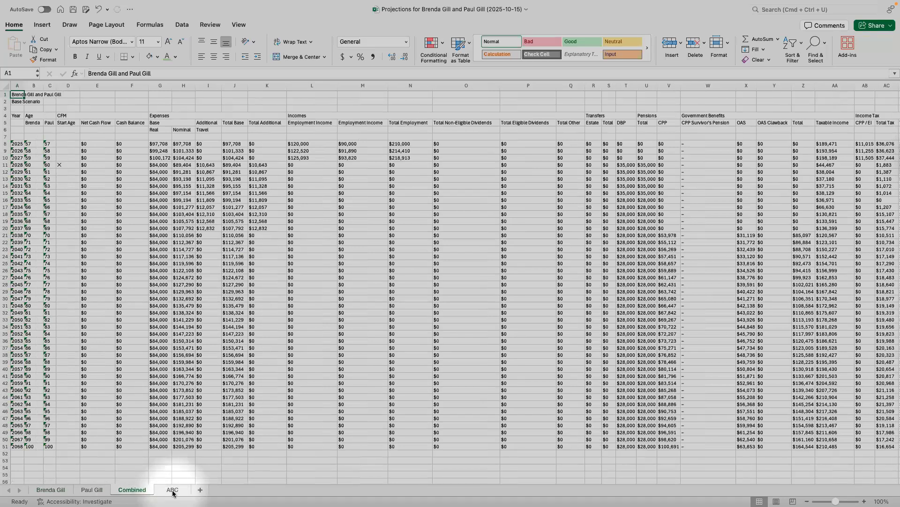
pyautogui.click(51, 490)
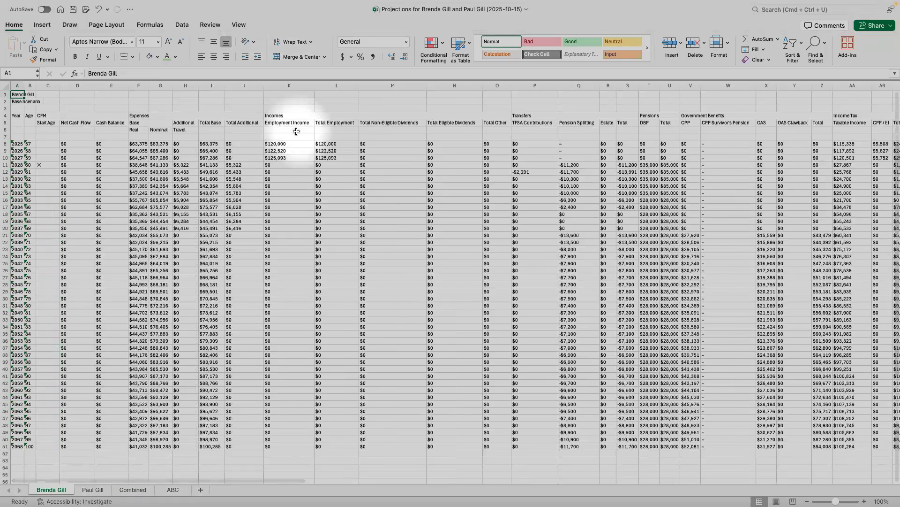
pyautogui.hotkey('ctrl', 'Up')
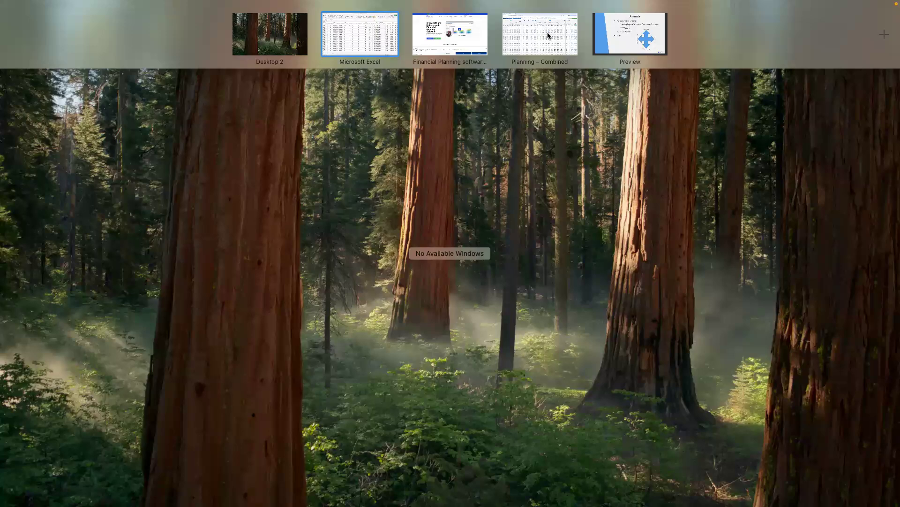
# - Return to the Chrome desktop showing the Snap Projections planning table
pyautogui.click(548, 31)
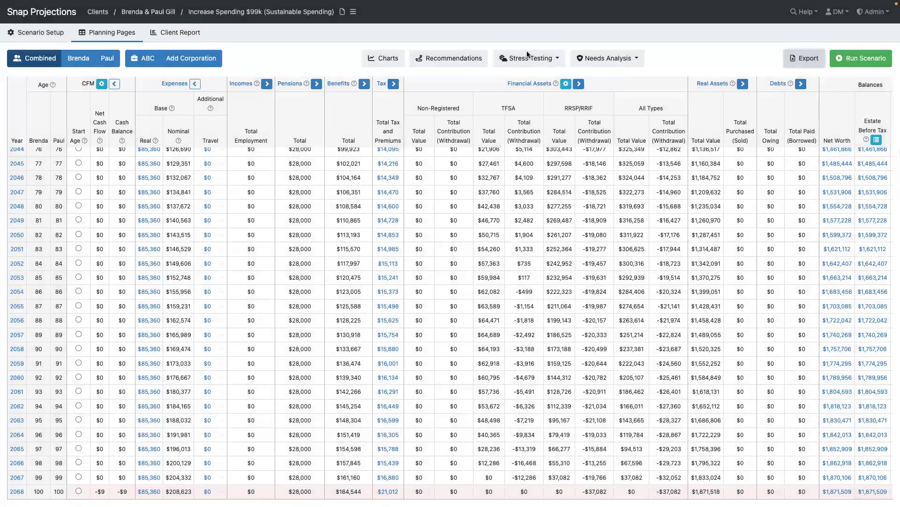
pyautogui.hotkey('ctrl', 'Up')
pyautogui.click(467, 112)
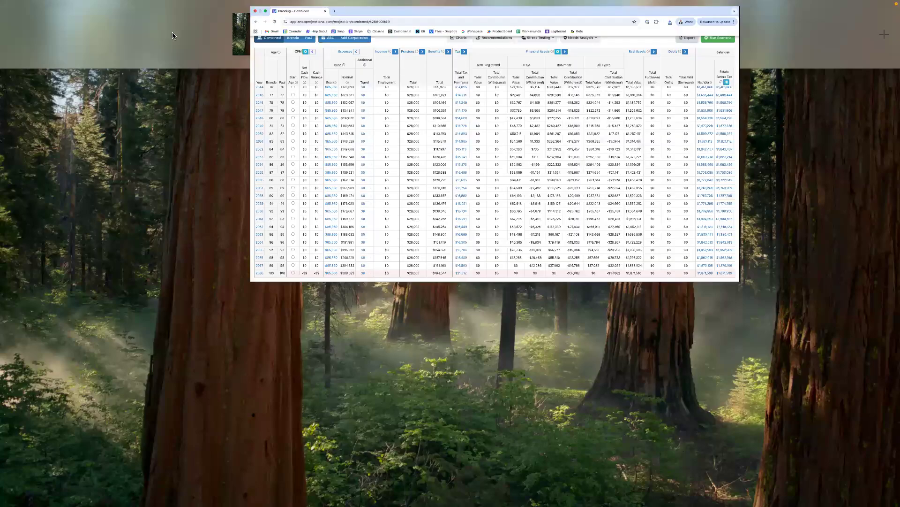
pyautogui.moveTo(300, 4)
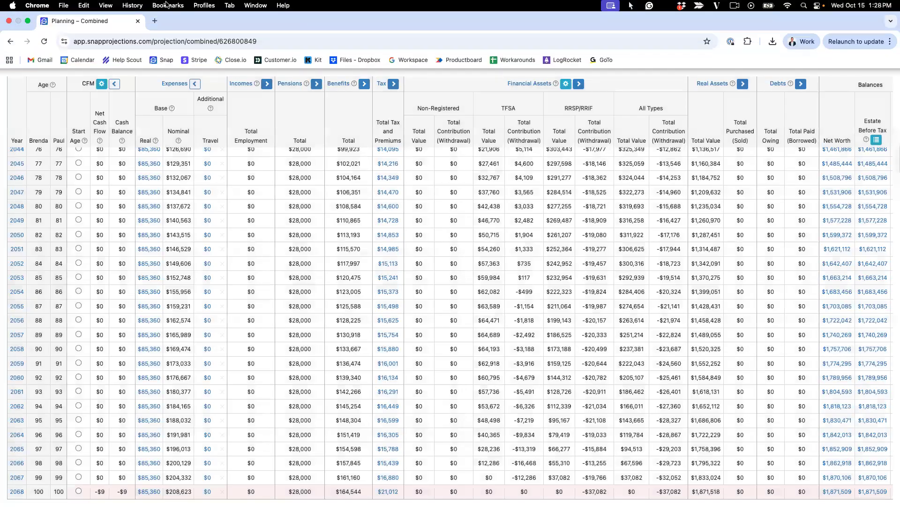
# - Toggle Chrome full screen off and back on, then bring up the client report
pyautogui.click(105, 6)
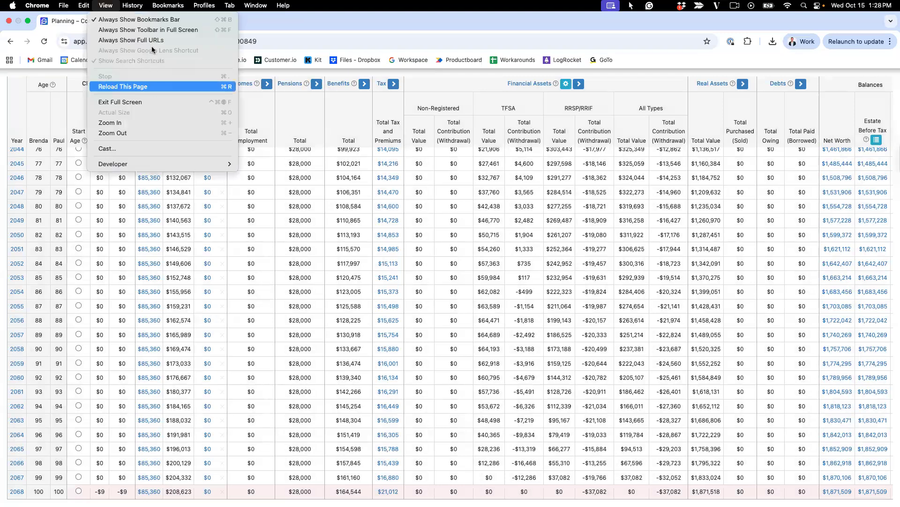
pyautogui.click(145, 102)
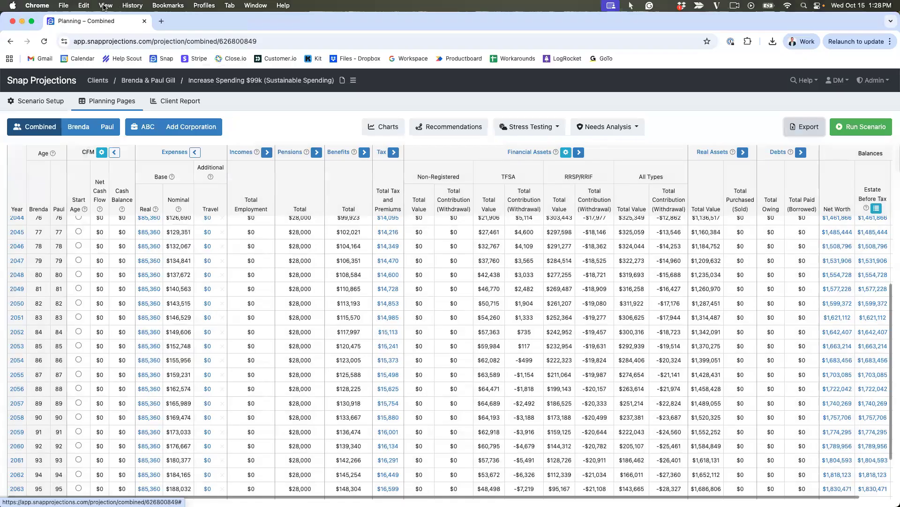
pyautogui.click(106, 6)
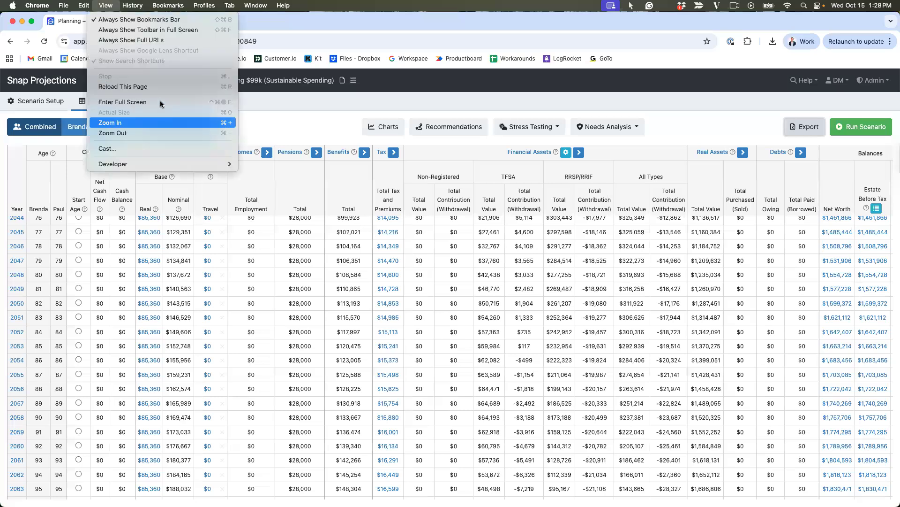
pyautogui.click(160, 101)
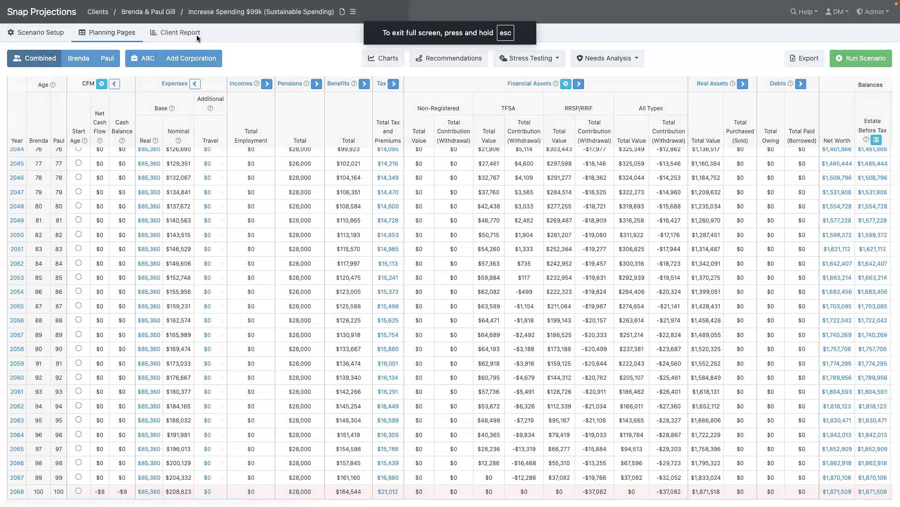
pyautogui.click(196, 34)
# - Open the Client Report's Report Builder to show the Included Pages list
pyautogui.click(282, 125)
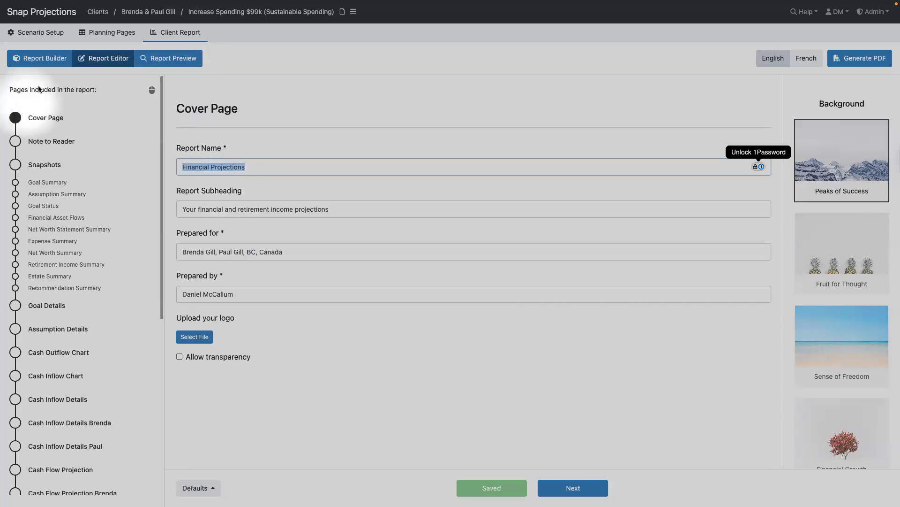
pyautogui.click(35, 59)
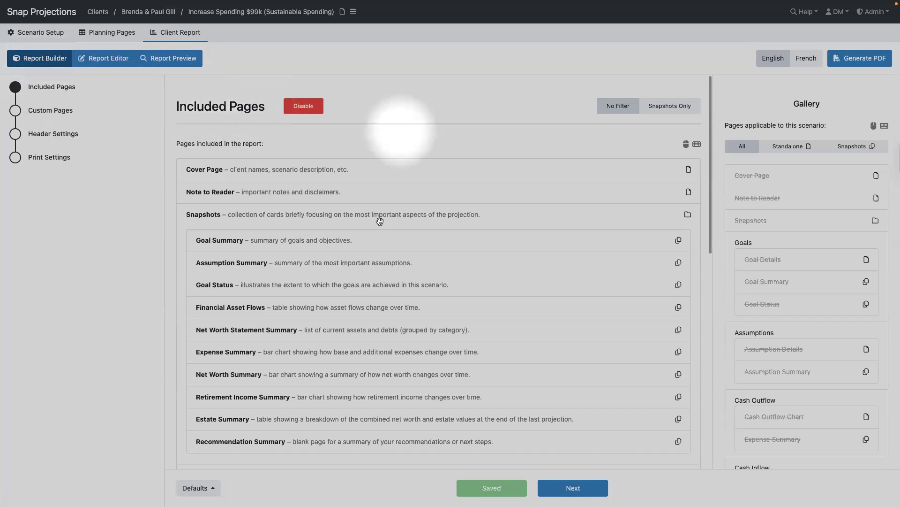
# - Add the Cover Page at the top and move Cash Inflow Details below Cash Inflow Chart
pyautogui.scroll(-7, 381, 220)
pyautogui.scroll(-3, 392, 220)
pyautogui.scroll(10, 392, 221)
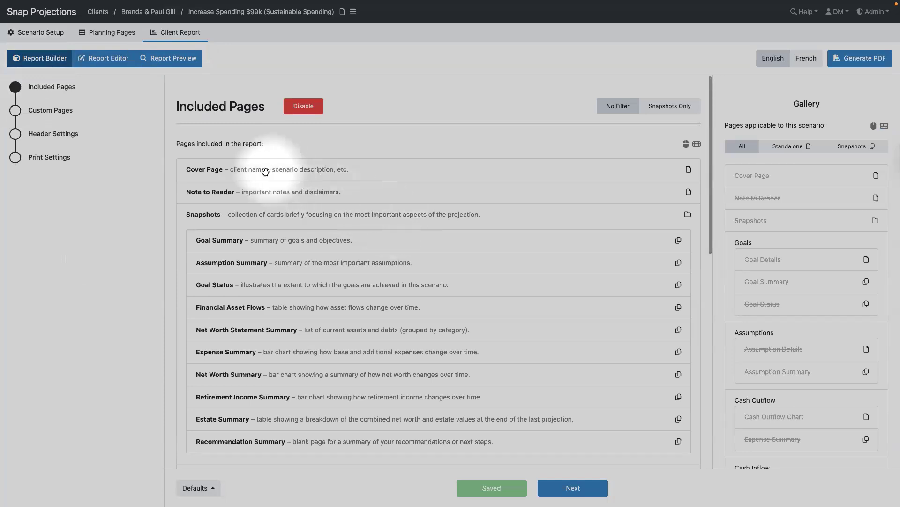
pyautogui.moveTo(213, 169); pyautogui.dragTo(764, 190)
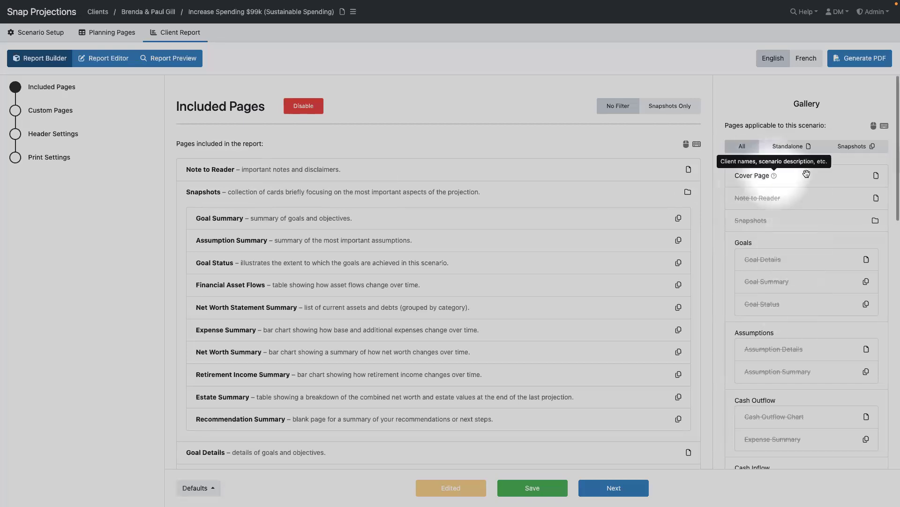
pyautogui.moveTo(807, 175); pyautogui.dragTo(297, 165)
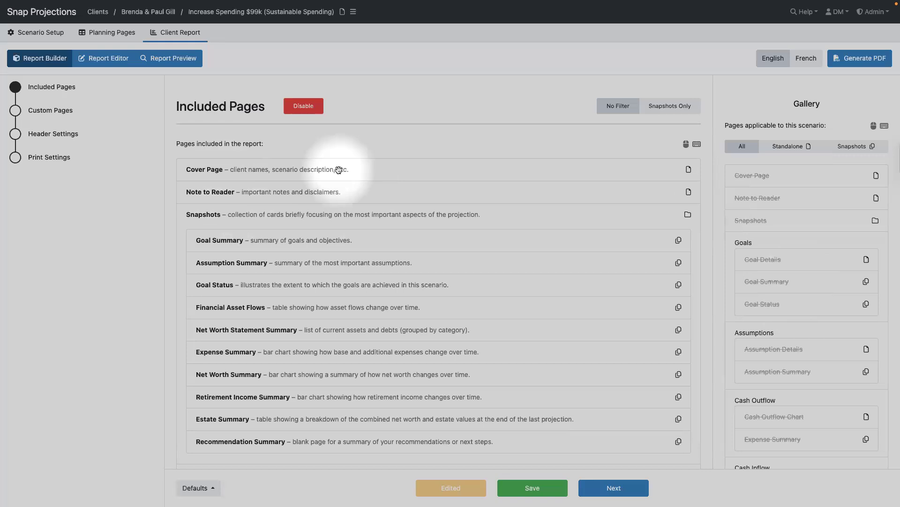
pyautogui.scroll(-7, 294, 258)
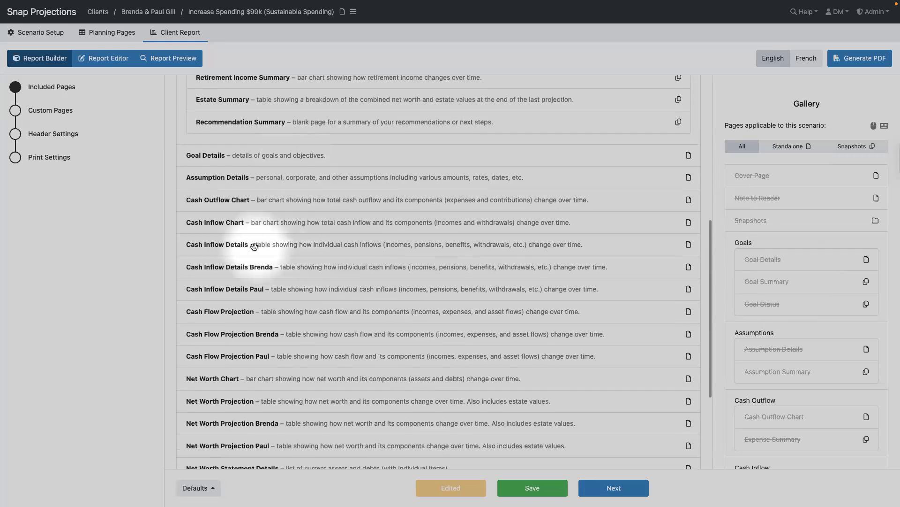
pyautogui.moveTo(252, 246)
pyautogui.mouseDown()
pyautogui.moveTo(254, 196)
pyautogui.moveTo(255, 253)
pyautogui.moveTo(257, 232)
pyautogui.mouseUp()
# - Select every included page from Cover Page to Recommendation Details and delete them
pyautogui.scroll(4, 383, 241)
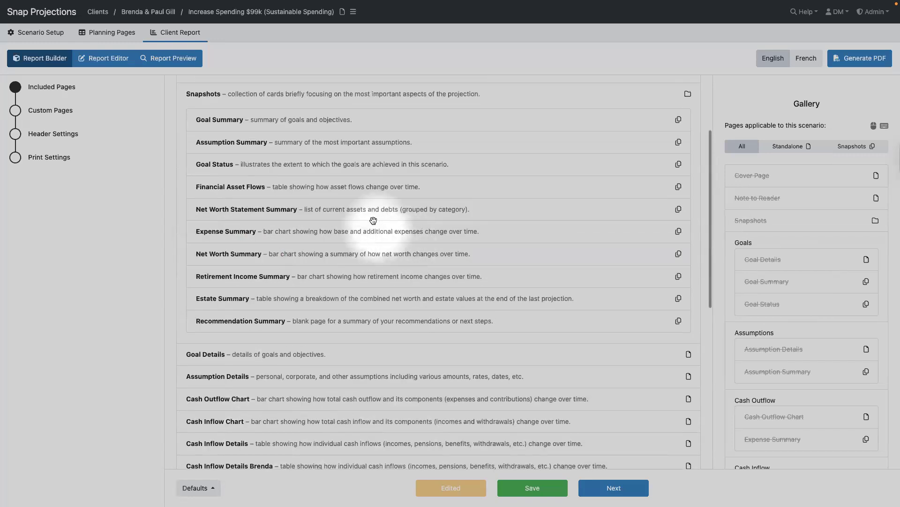
pyautogui.scroll(3, 372, 219)
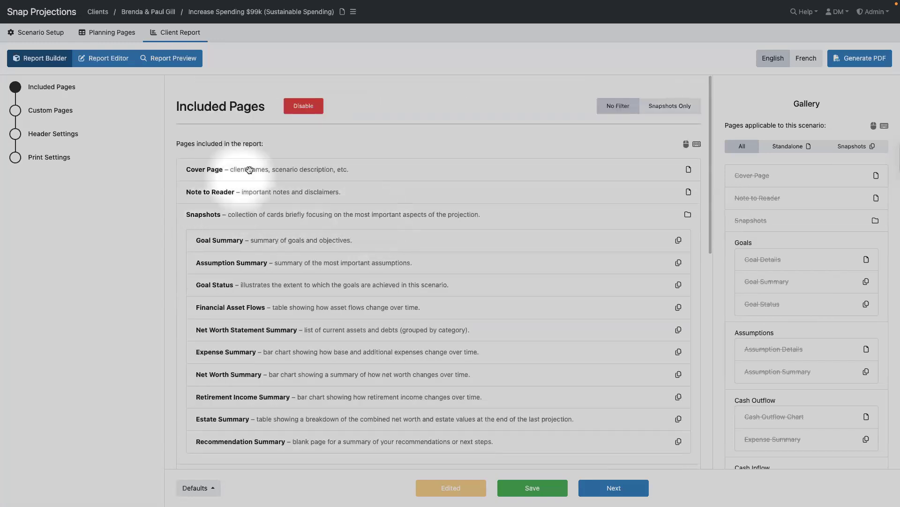
pyautogui.click(227, 175)
pyautogui.scroll(-1, 359, 230)
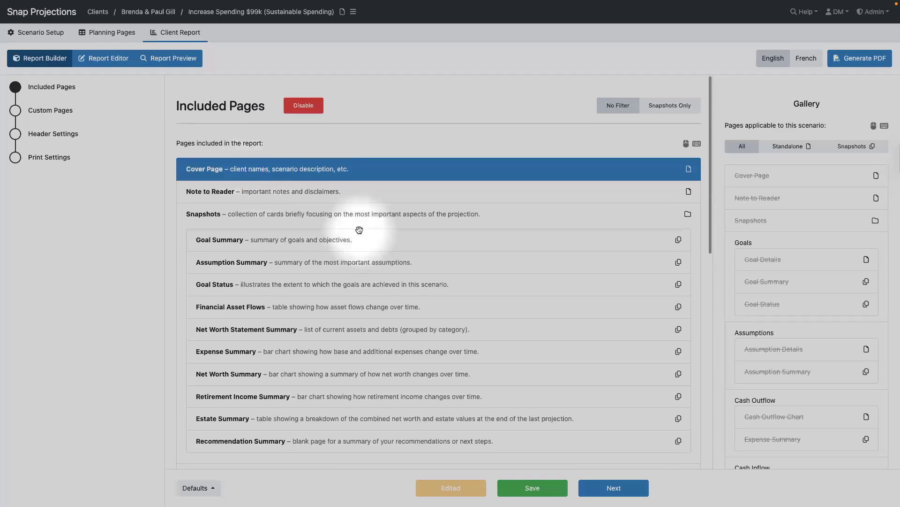
pyautogui.scroll(-20, 359, 229)
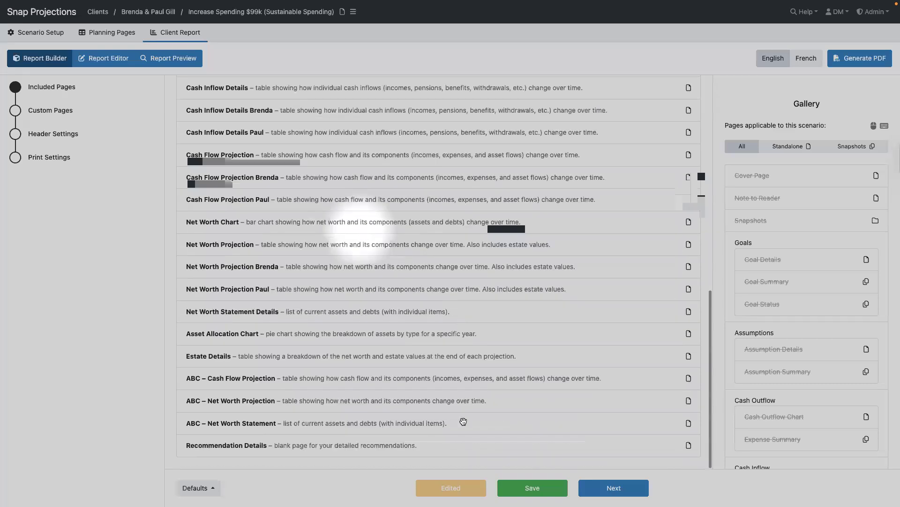
pyautogui.keyDown('shift'); pyautogui.click(232, 446); pyautogui.keyUp('shift')
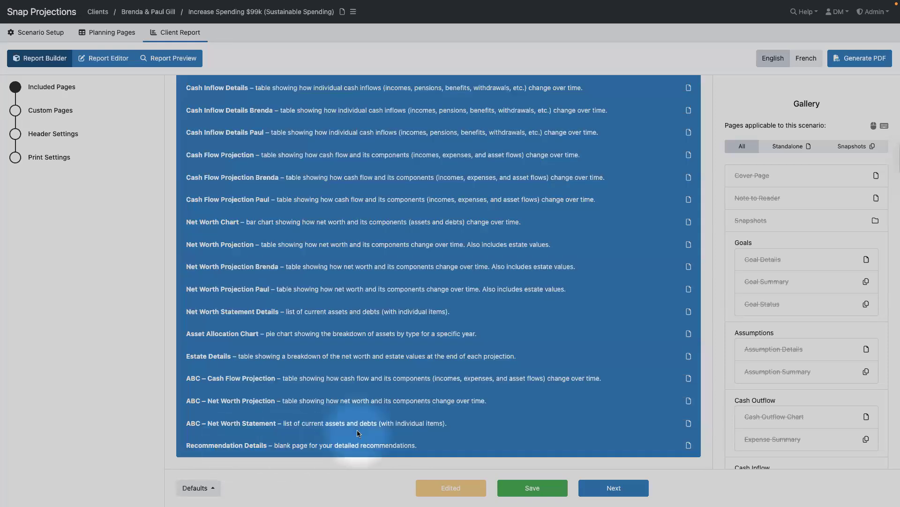
pyautogui.press('Delete')
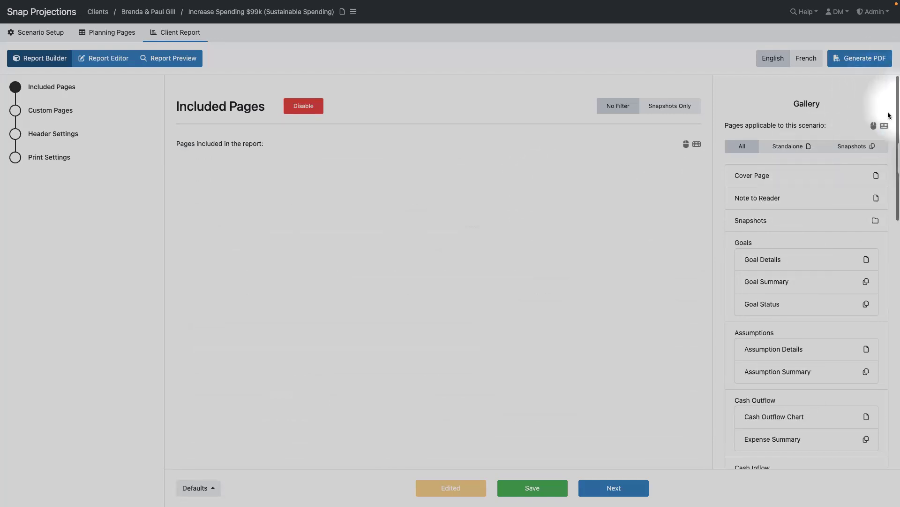
# - Disable the Included Pages feature and switch to the Report Editor
pyautogui.moveTo(884, 127)
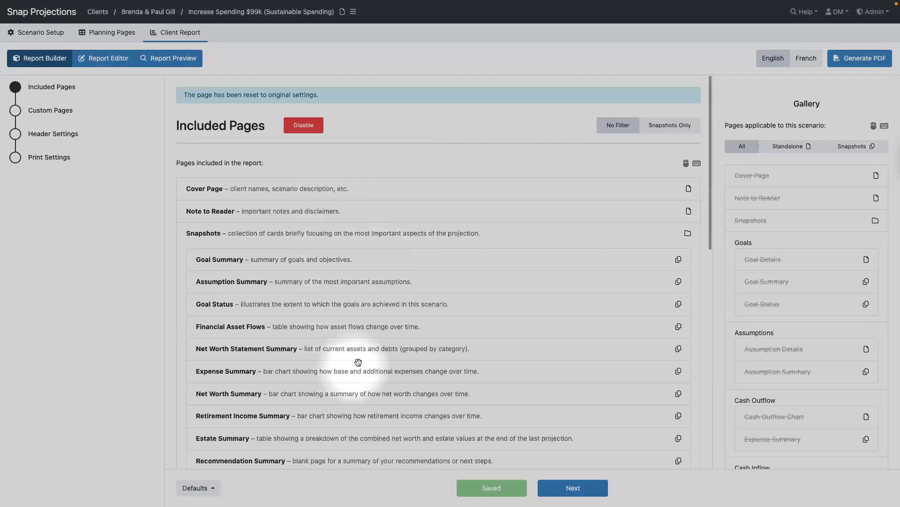
pyautogui.scroll(-10, 358, 362)
pyautogui.scroll(15, 359, 362)
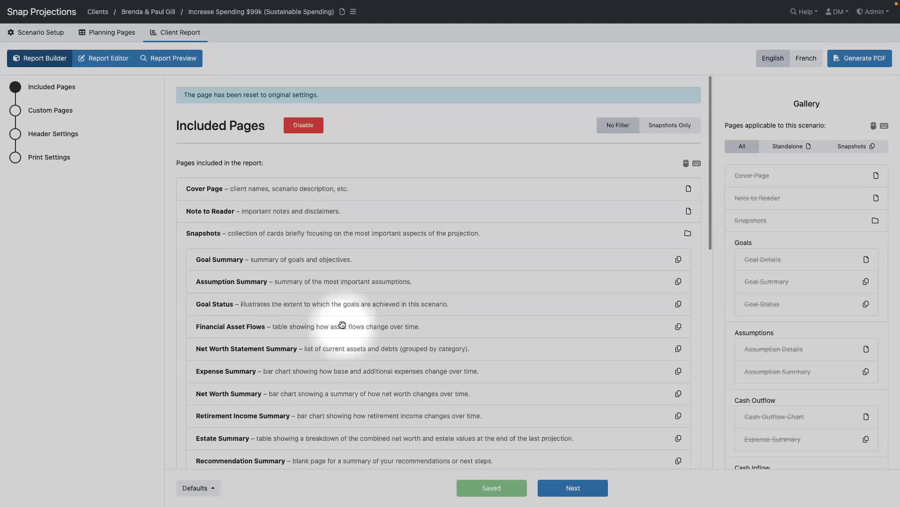
pyautogui.click(305, 127)
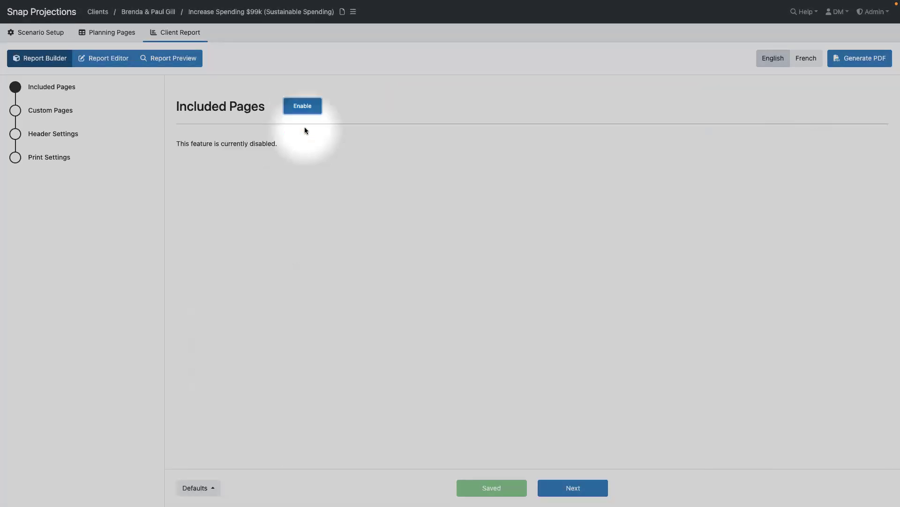
pyautogui.click(107, 62)
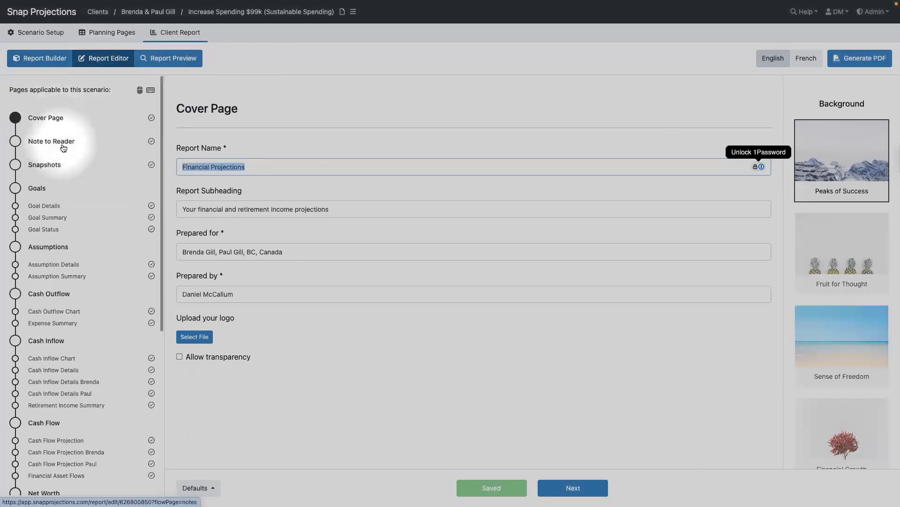
# - Select the Cash Inflow Chart page from the page list for review
pyautogui.scroll(-5, 64, 148)
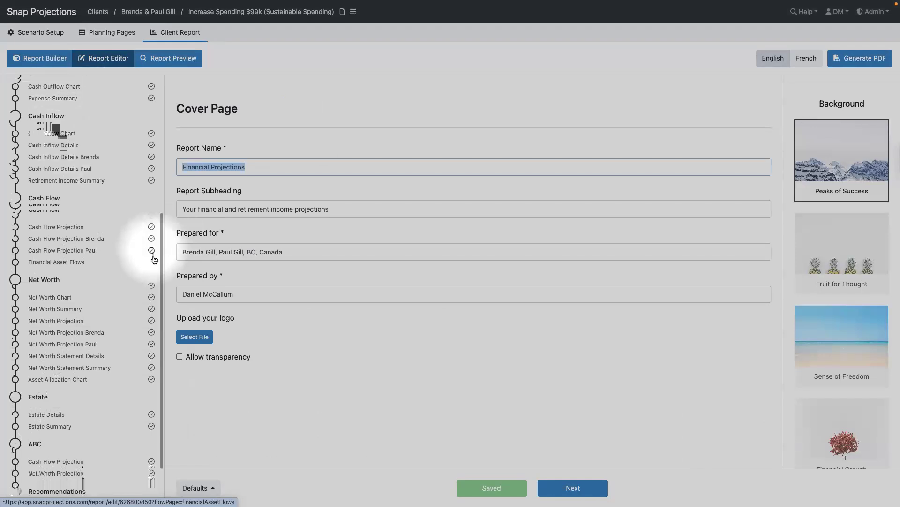
pyautogui.scroll(-1, 154, 259)
pyautogui.scroll(6, 75, 226)
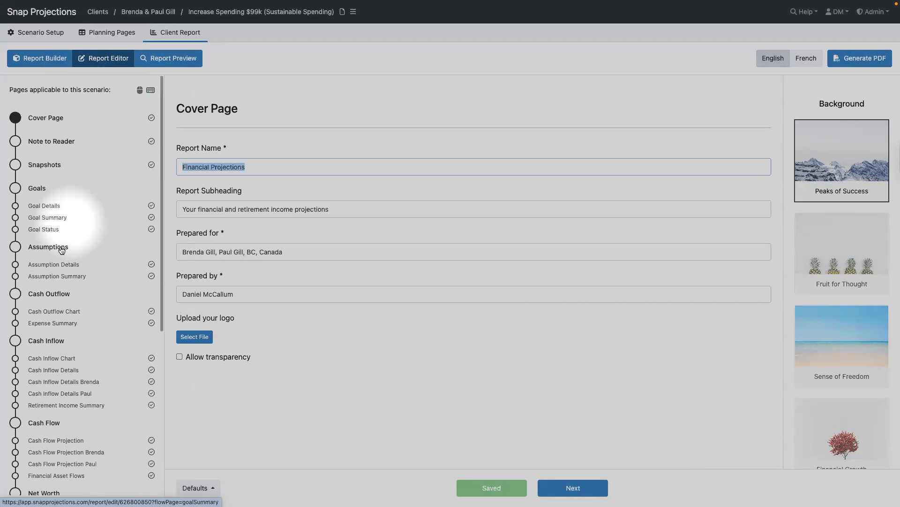
pyautogui.click(58, 357)
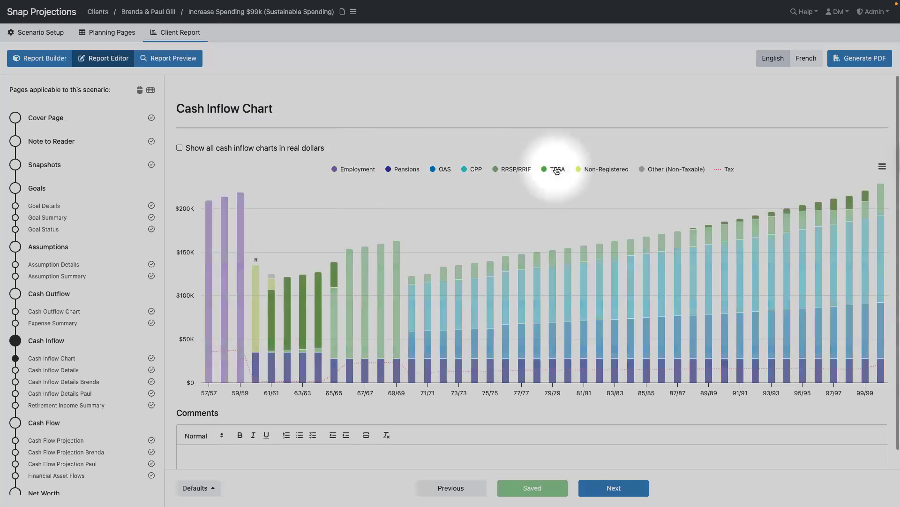
# - Hide and reshow the Pensions series, then clear the Cash Inflow Chart page's check mark
pyautogui.click(402, 169)
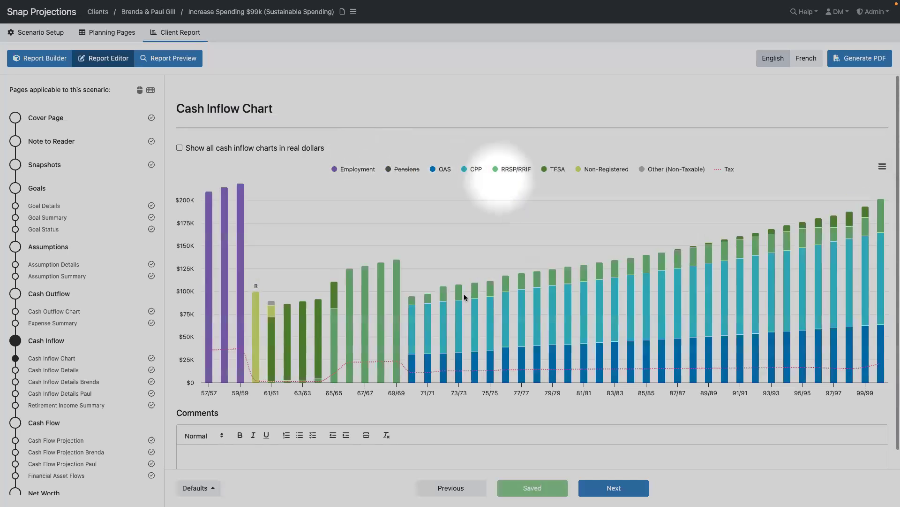
pyautogui.click(402, 170)
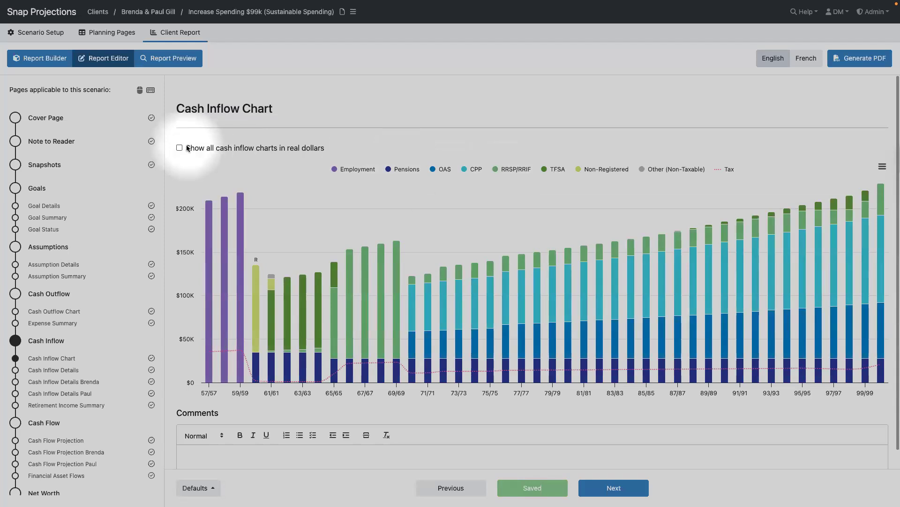
pyautogui.scroll(-2, 101, 377)
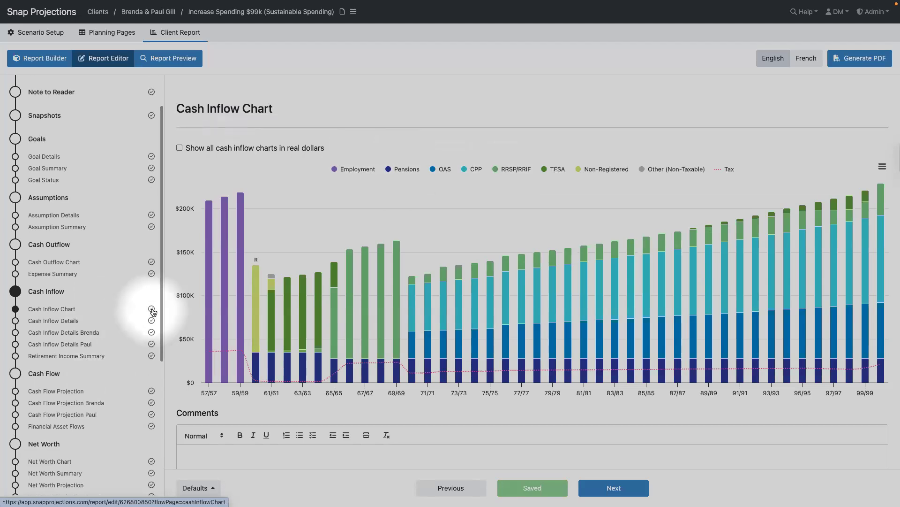
pyautogui.click(151, 309)
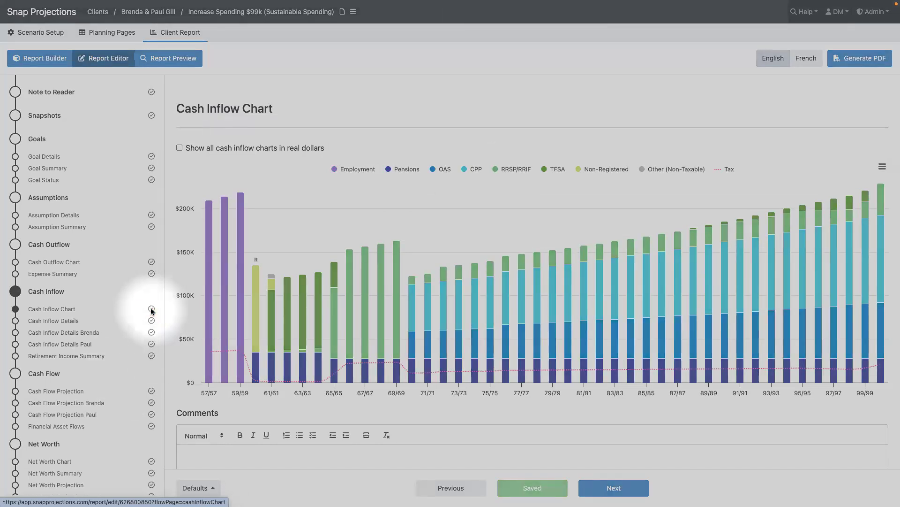
pyautogui.scroll(-1, 117, 337)
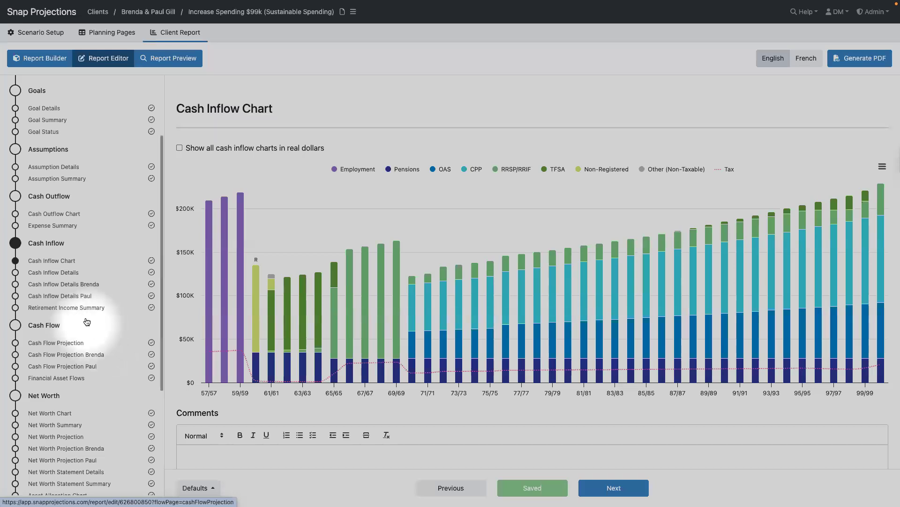
pyautogui.scroll(1, 87, 318)
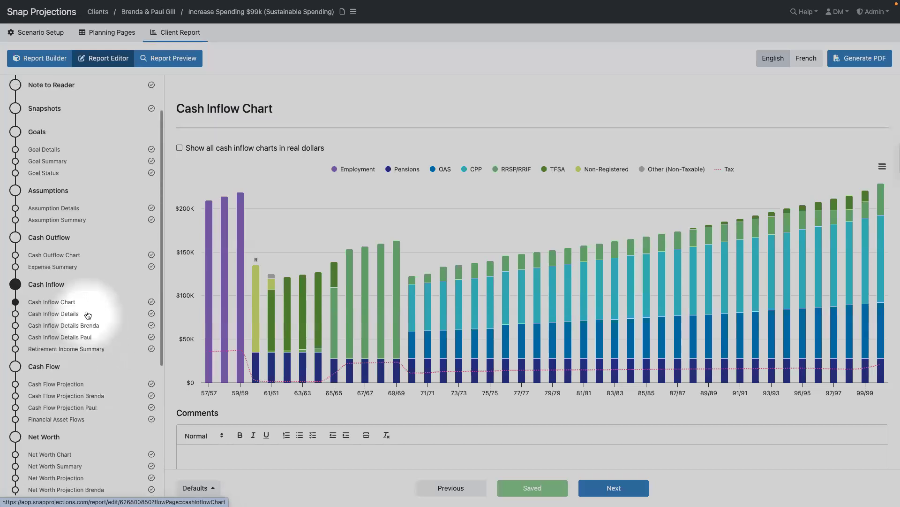
pyautogui.scroll(2, 87, 314)
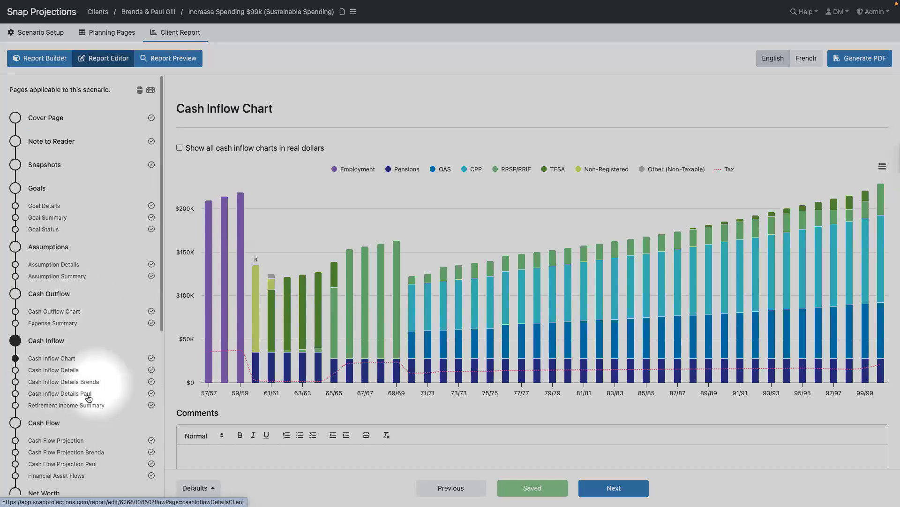
pyautogui.scroll(-2, 42, 397)
pyautogui.scroll(-4, 38, 398)
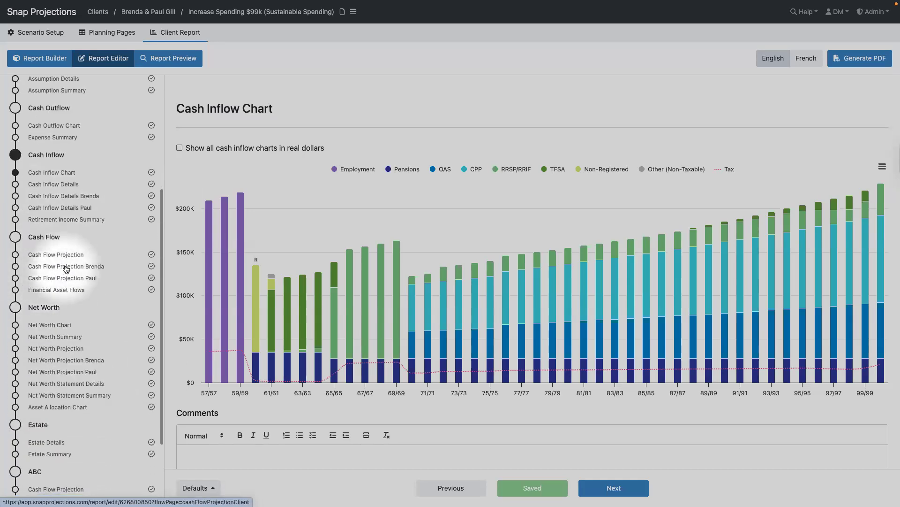
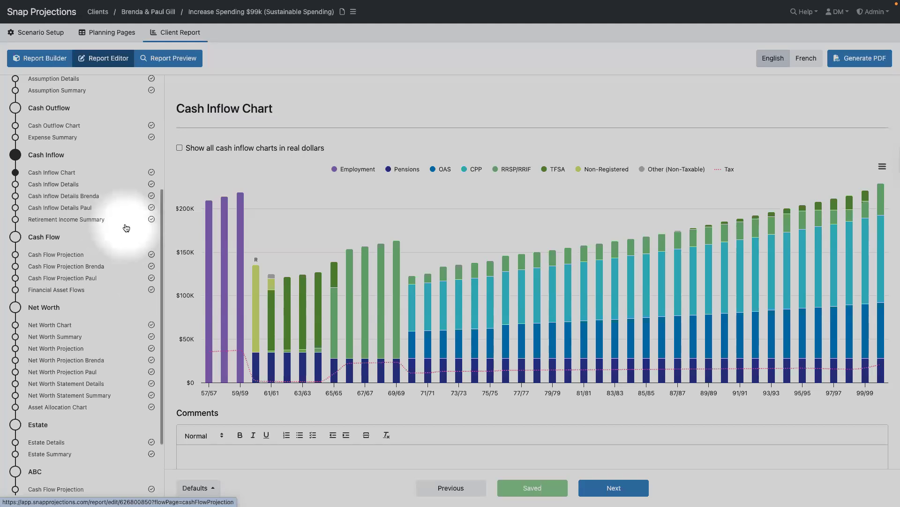
# - Enable custom Included Pages in the Report Builder and scroll through the Snapshots group's page list
pyautogui.scroll(1, 124, 227)
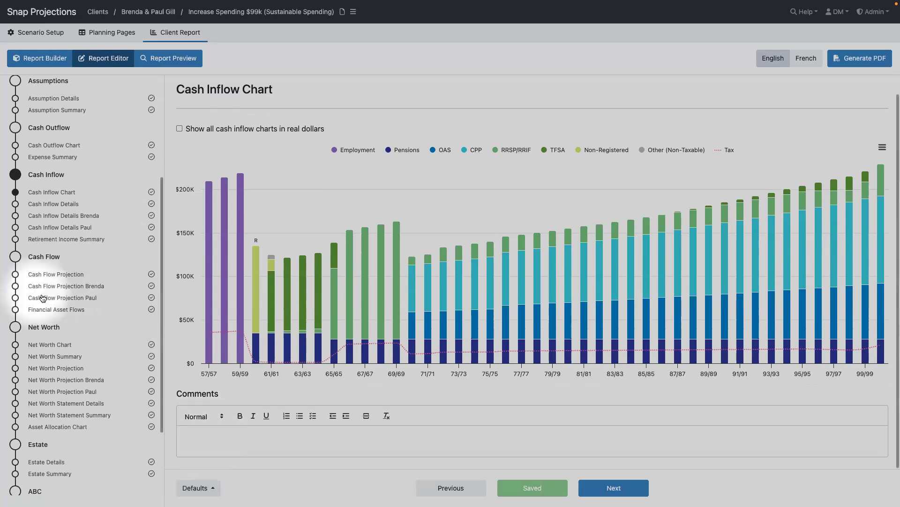
pyautogui.scroll(4, 61, 295)
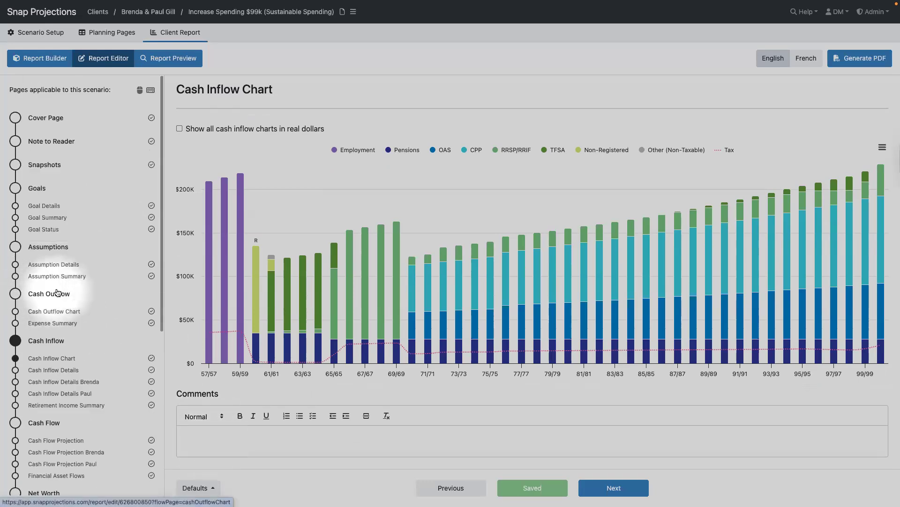
pyautogui.click(47, 64)
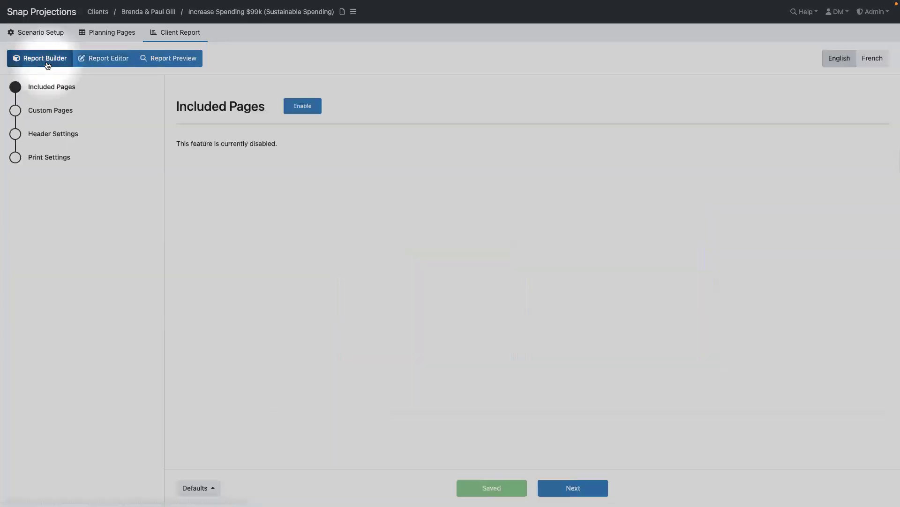
pyautogui.click(308, 109)
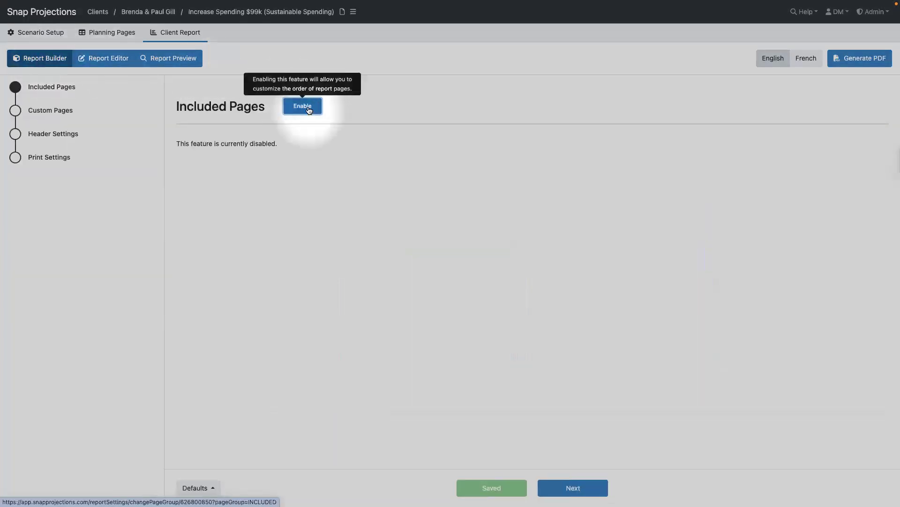
pyautogui.click(302, 109)
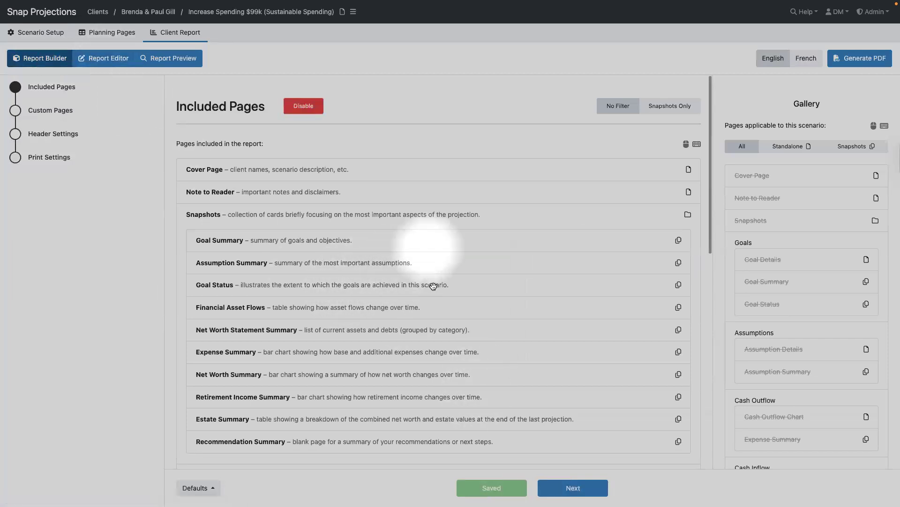
pyautogui.scroll(-1, 403, 289)
pyautogui.scroll(-3, 373, 288)
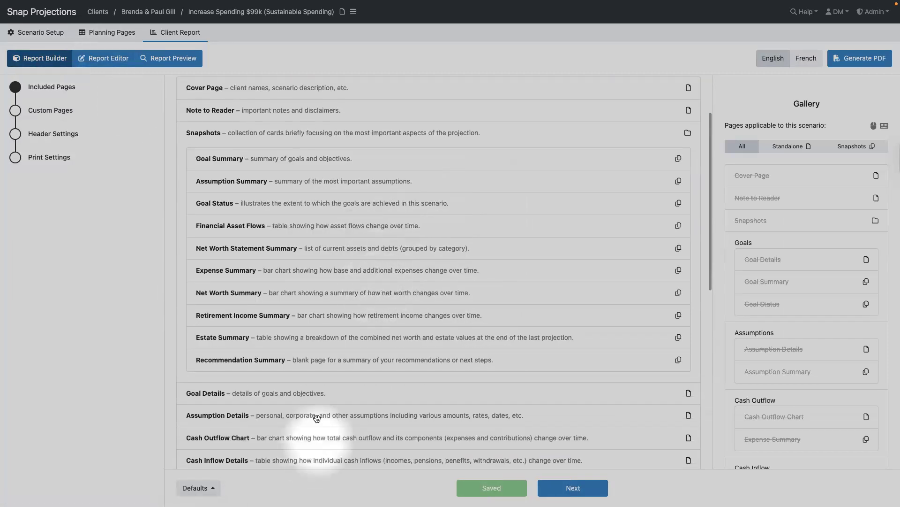
pyautogui.scroll(4, 362, 345)
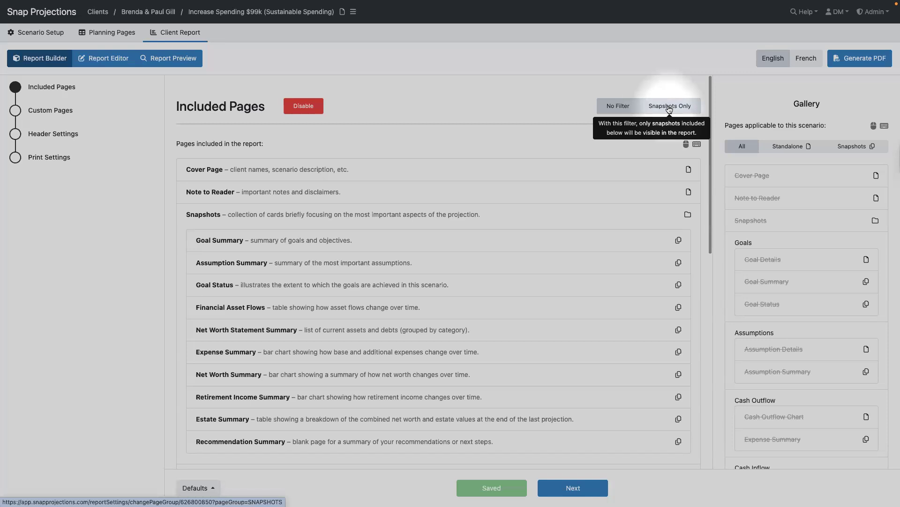
# - Apply the Snapshots Only filter to the Included Pages list and review the remaining pages
pyautogui.click(669, 107)
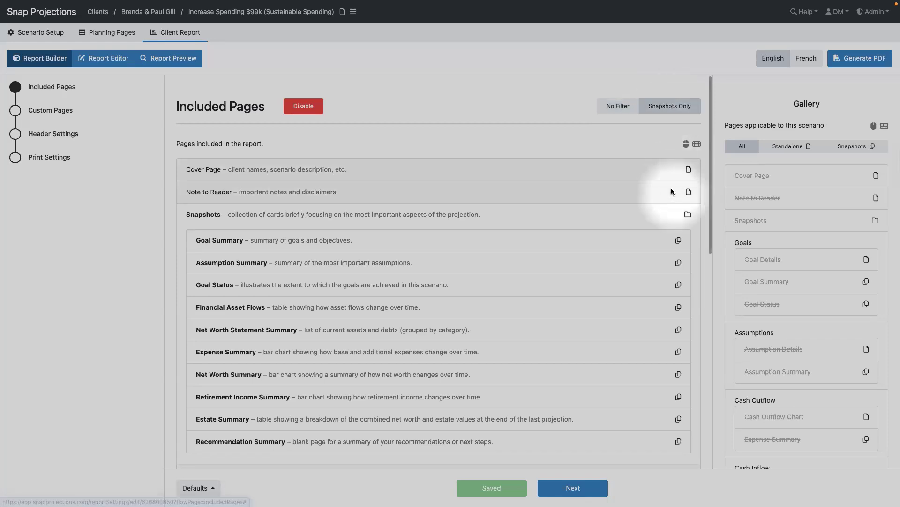
pyautogui.scroll(-2, 273, 170)
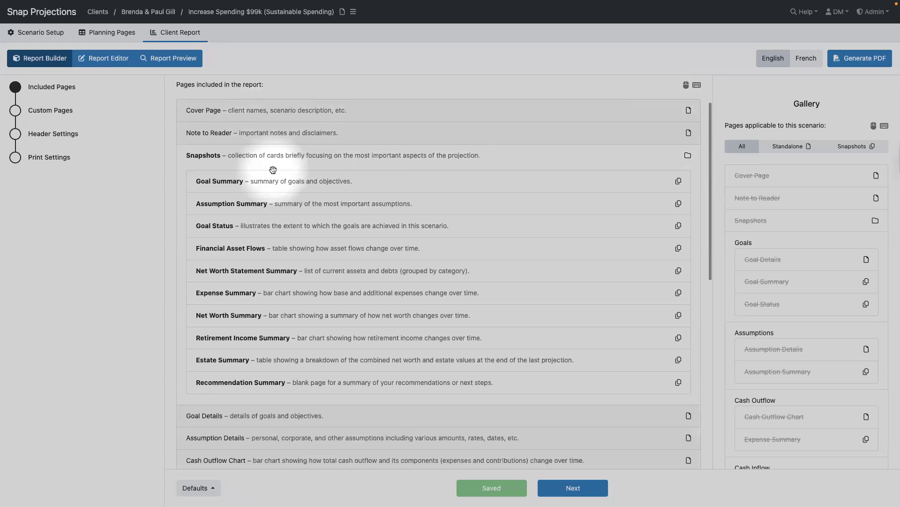
pyautogui.scroll(-2, 280, 332)
pyautogui.scroll(3, 280, 330)
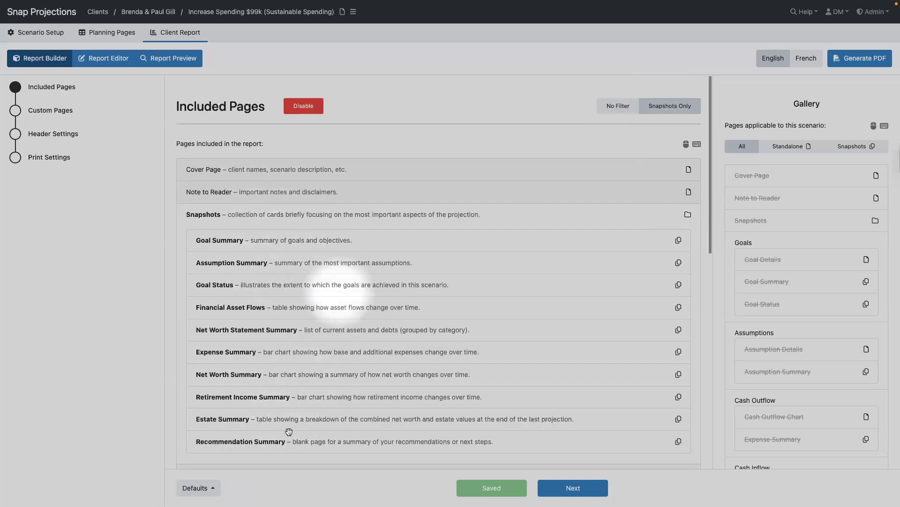
# - Preview the snapshot cards: Goal Summary, Goal Status, Net Worth Statement and Expense Summary
pyautogui.click(165, 63)
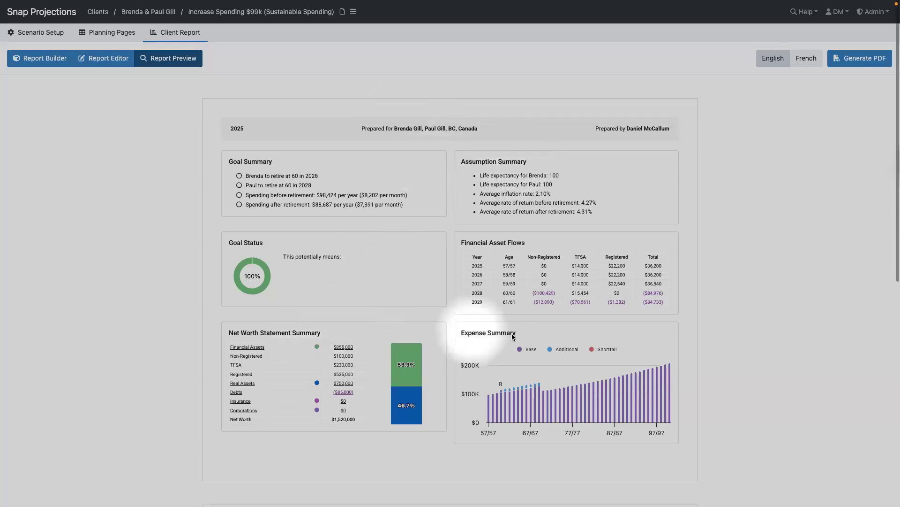
pyautogui.scroll(-8, 511, 333)
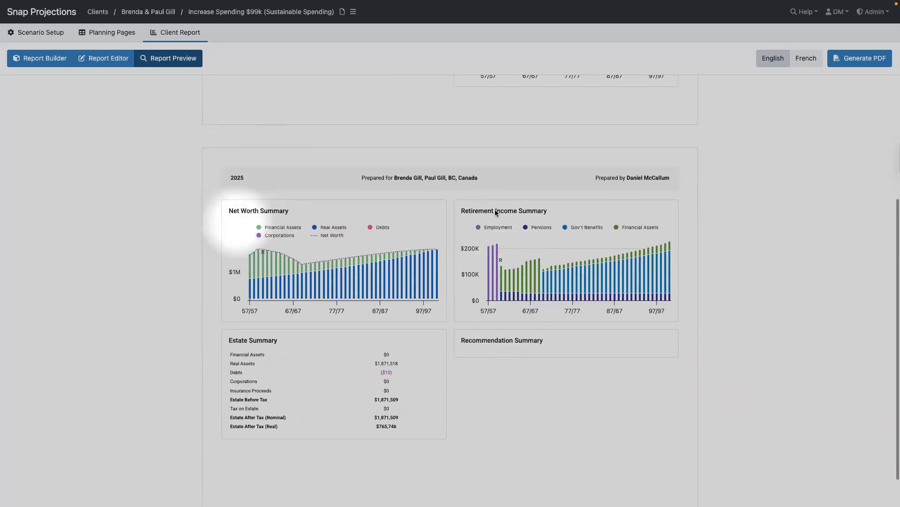
pyautogui.scroll(-1, 389, 263)
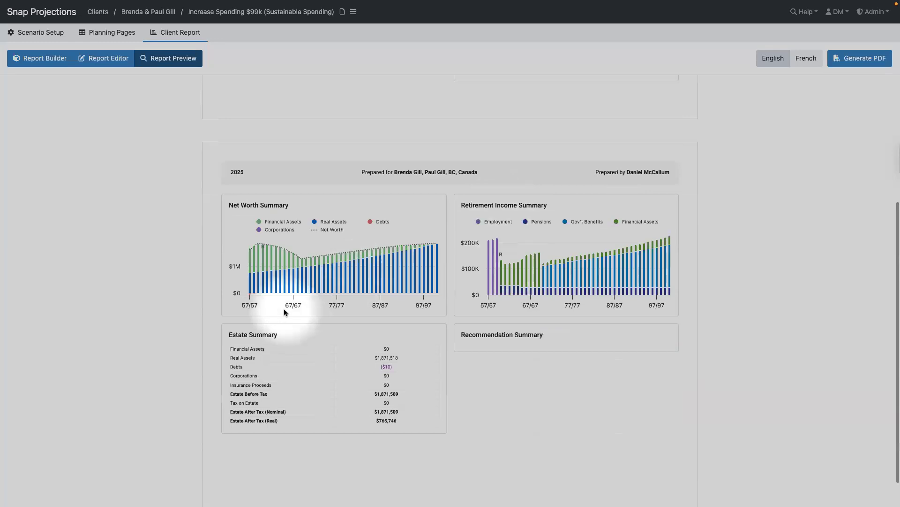
pyautogui.scroll(-1, 278, 337)
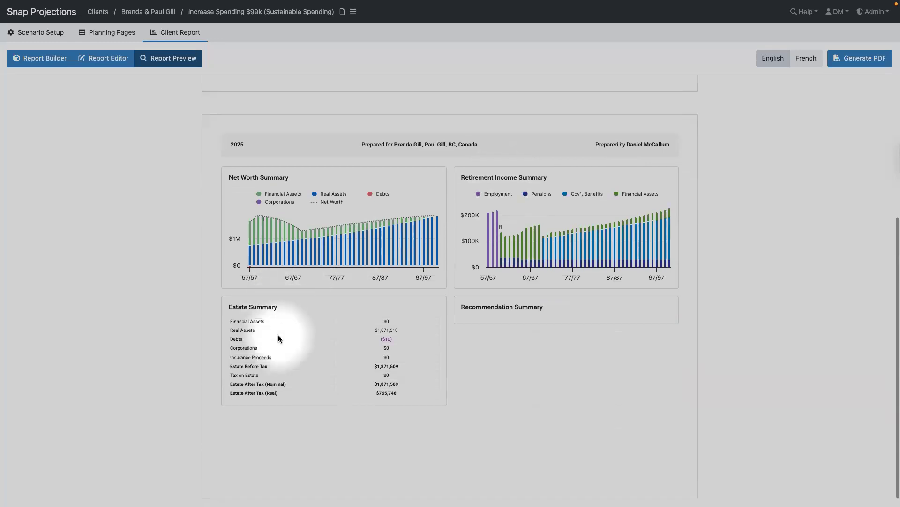
pyautogui.scroll(-1, 278, 339)
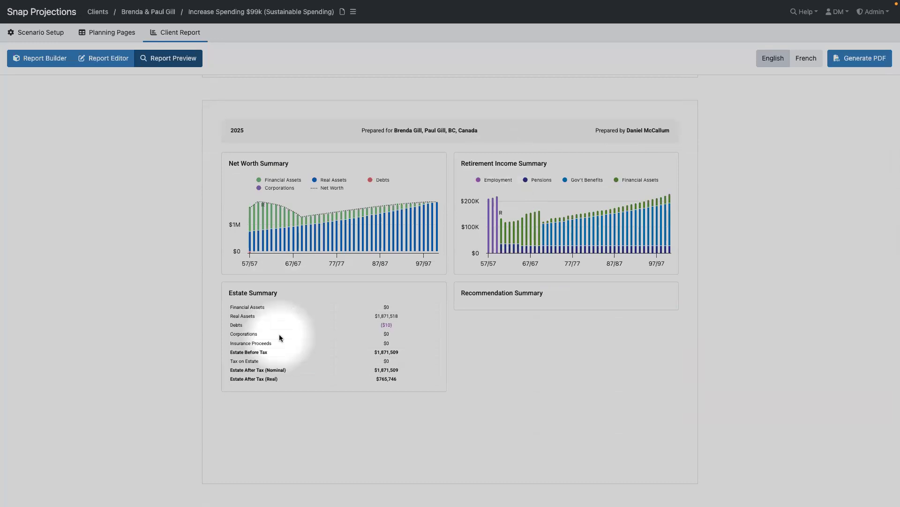
pyautogui.scroll(10, 280, 333)
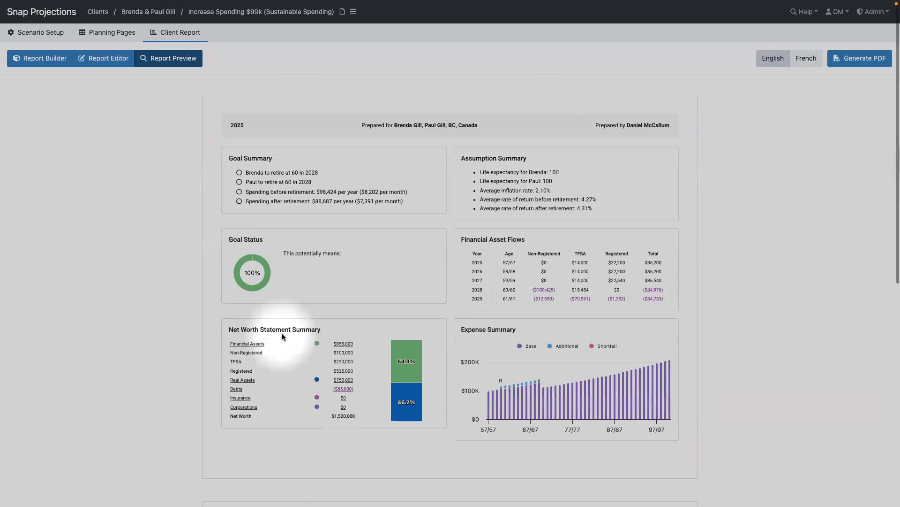
pyautogui.scroll(1, 283, 337)
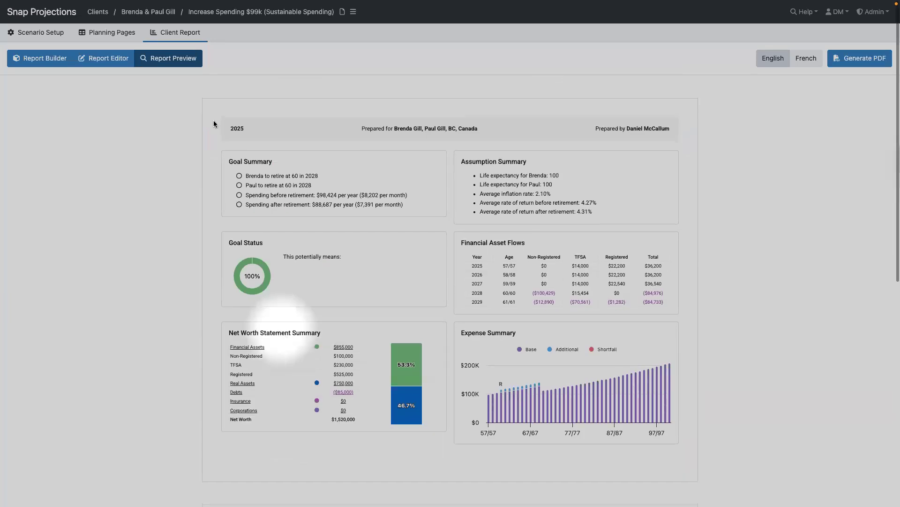
pyautogui.click(108, 58)
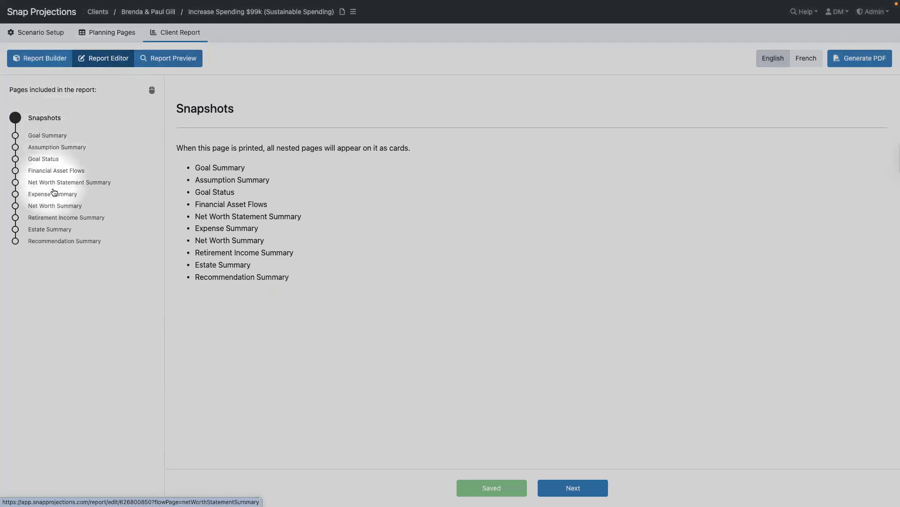
# - Open Goal Summary in the editor, then go back to the snapshots-only Included Pages list
pyautogui.click(44, 136)
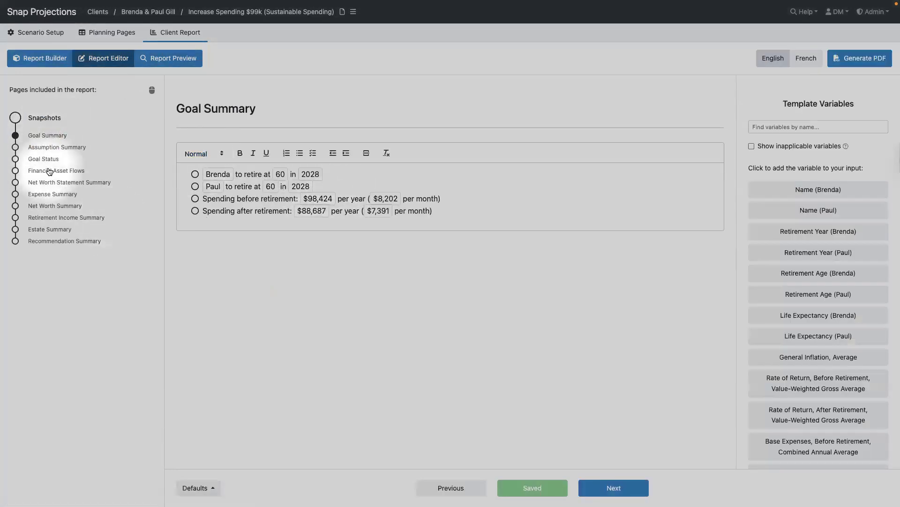
pyautogui.click(37, 62)
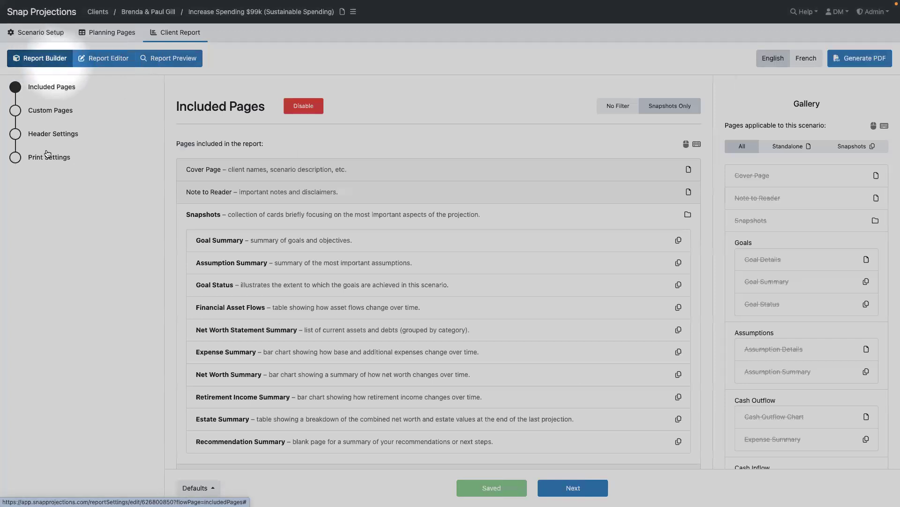
# - Clear the page filter and add a new custom report page titled 'Sale of home'
pyautogui.click(622, 108)
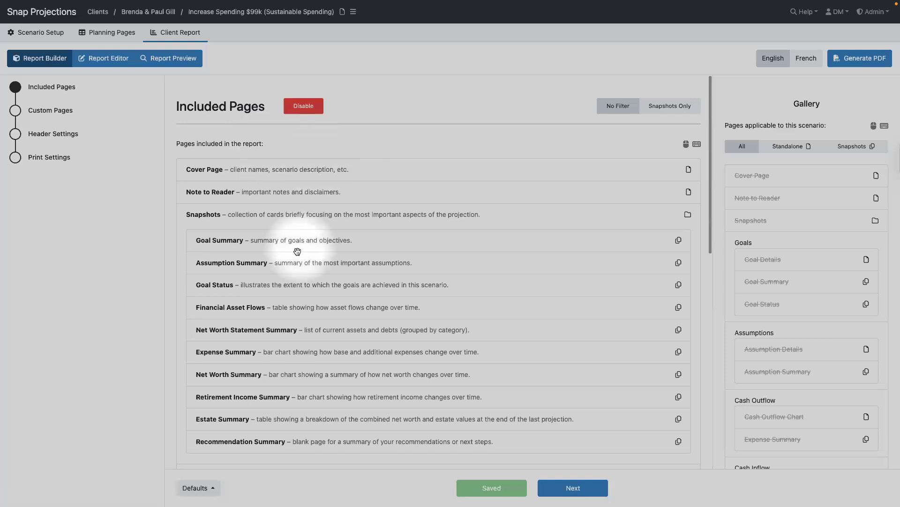
pyautogui.click(15, 111)
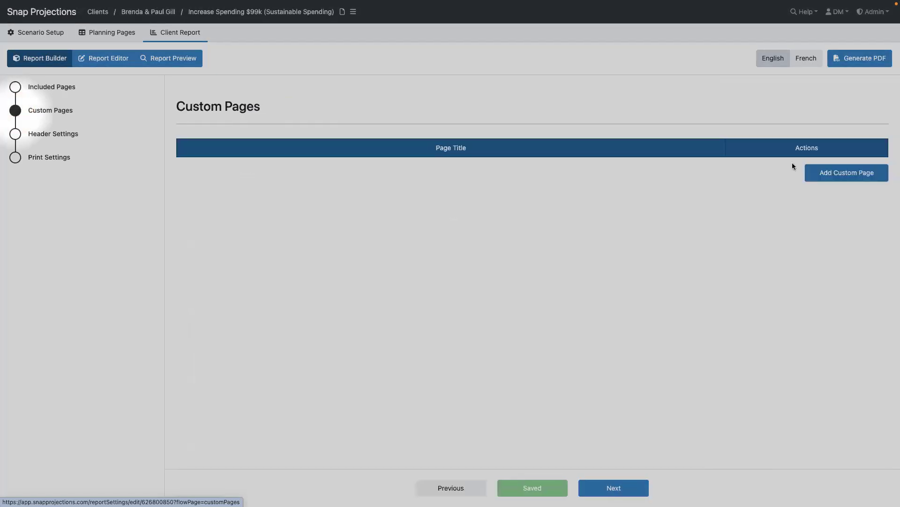
pyautogui.click(845, 176)
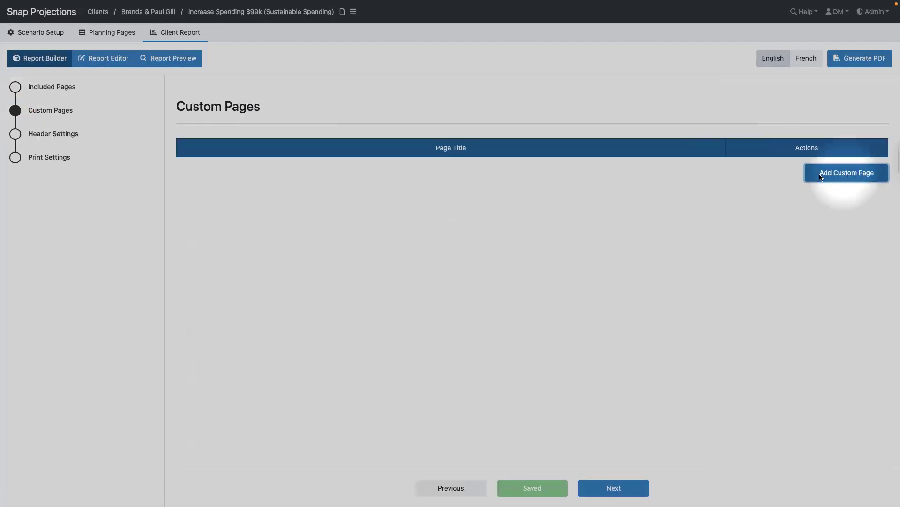
pyautogui.click(328, 163)
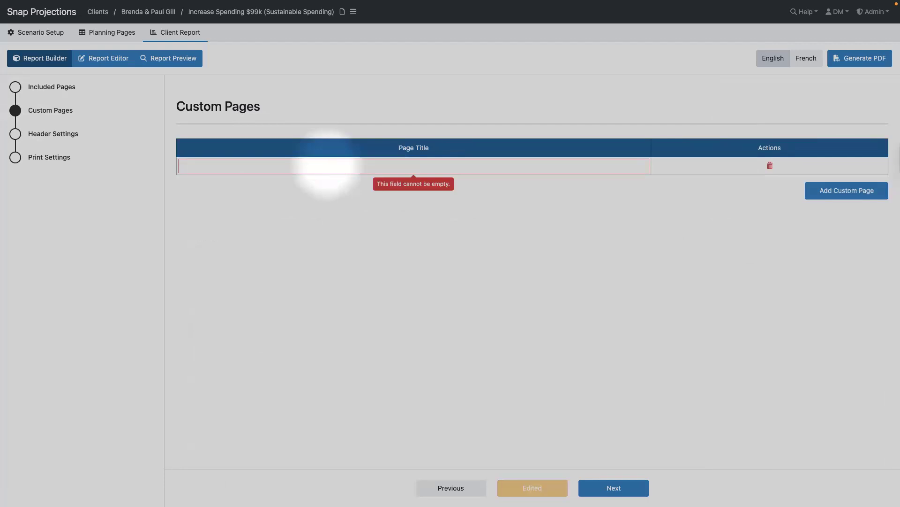
pyautogui.write('Sale of home')
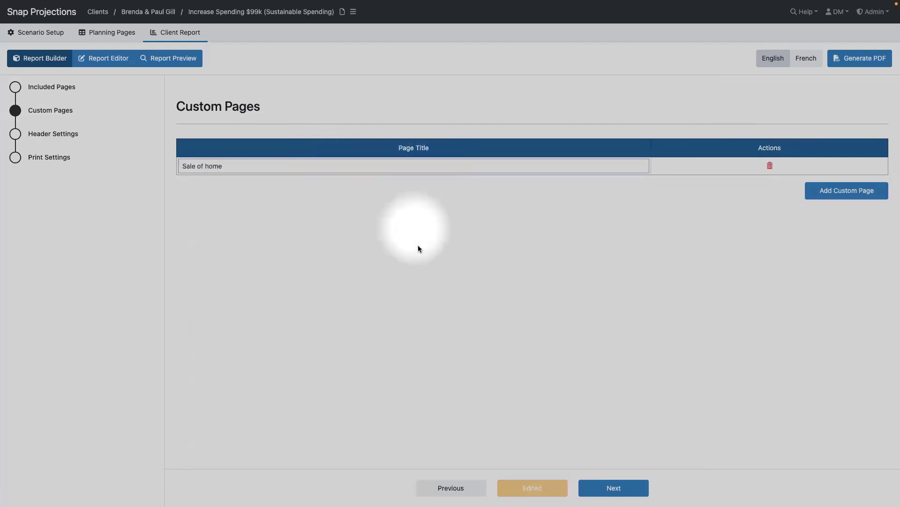
pyautogui.click(418, 244)
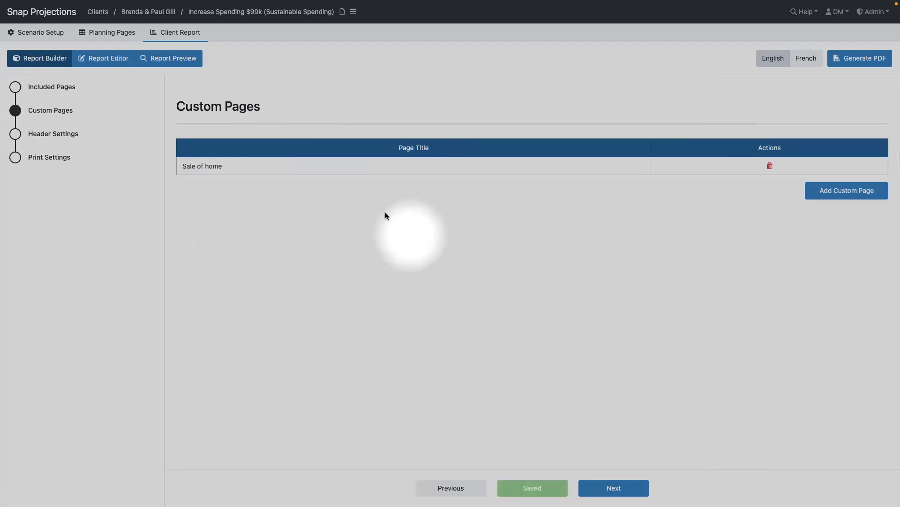
# - Open the blank Sale of home custom page in the Report Editor
pyautogui.click(16, 91)
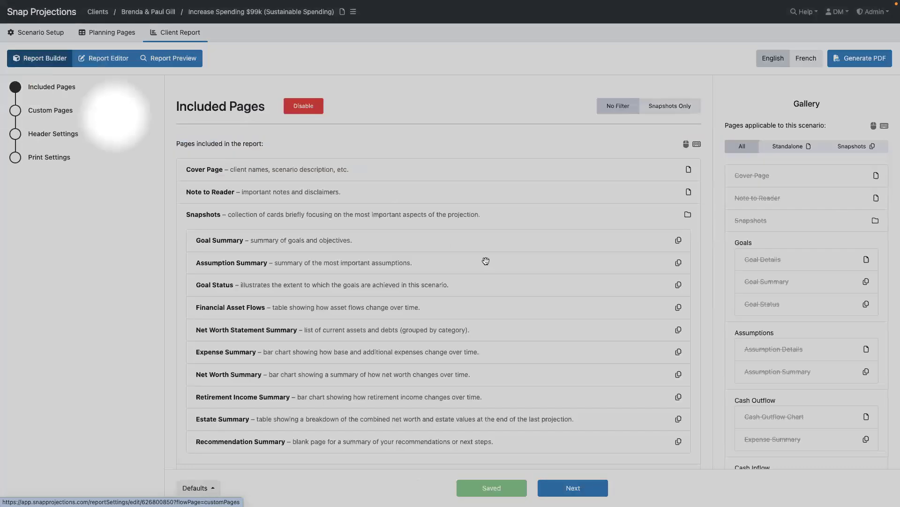
pyautogui.scroll(-10, 501, 185)
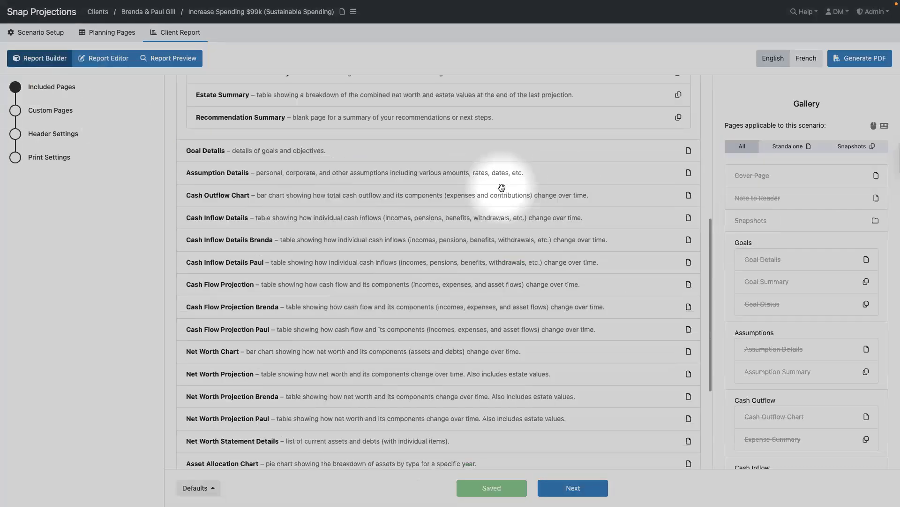
pyautogui.scroll(-15, 854, 321)
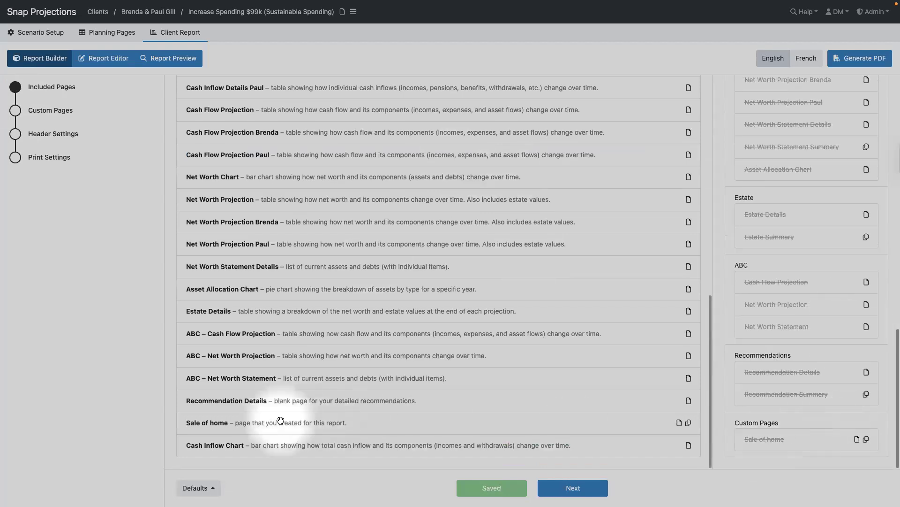
pyautogui.click(97, 61)
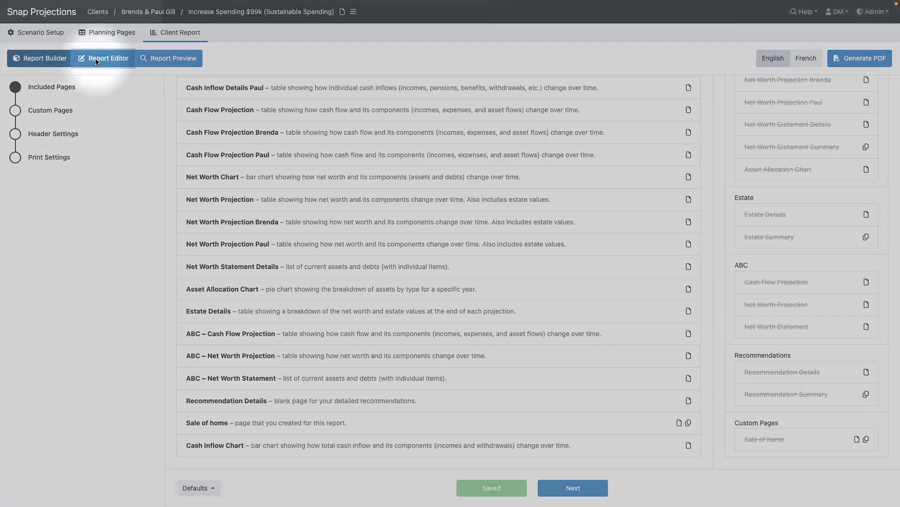
pyautogui.scroll(-8, 89, 290)
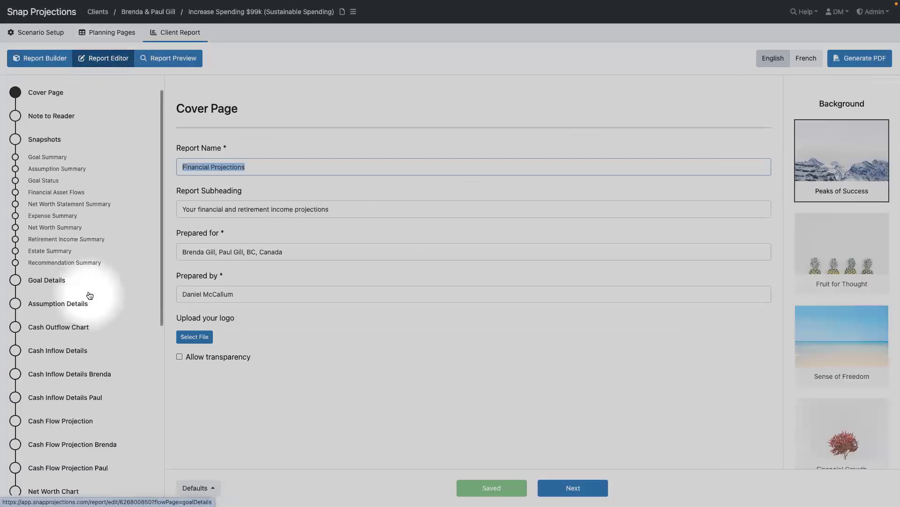
pyautogui.click(36, 450)
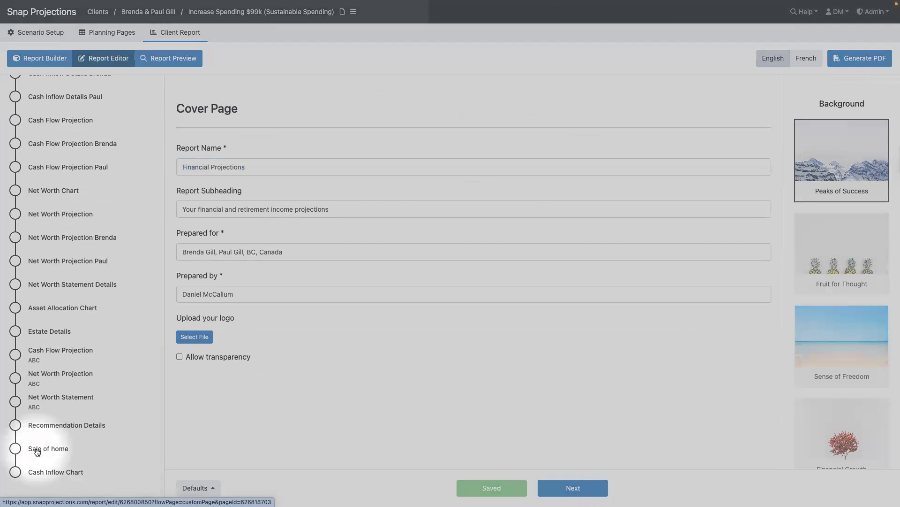
pyautogui.click(228, 186)
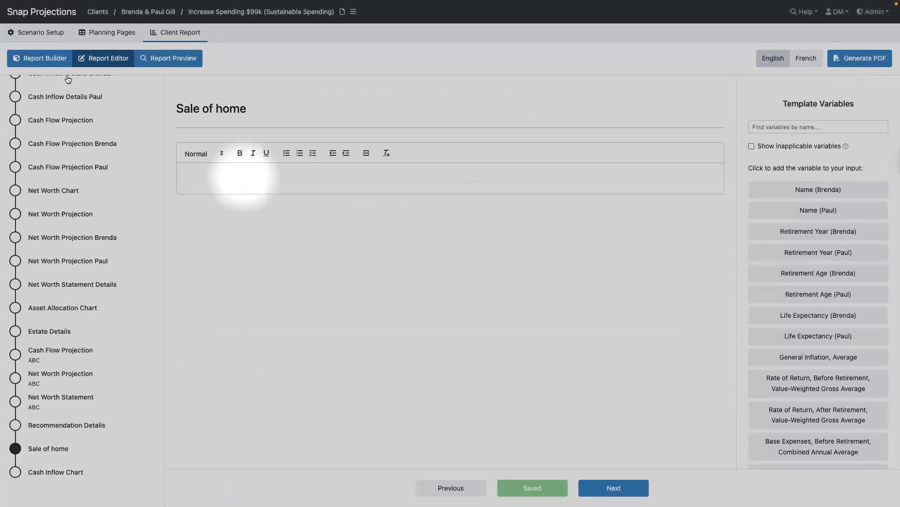
pyautogui.scroll(7, 64, 143)
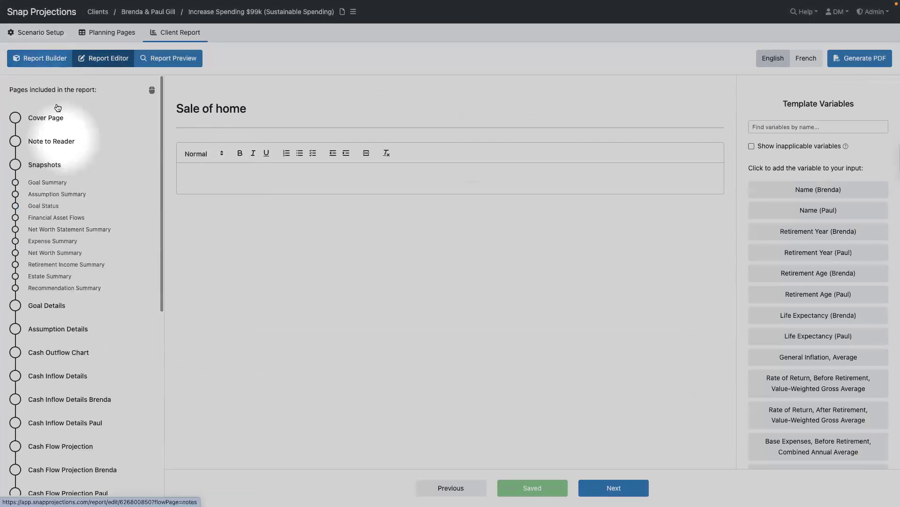
# - Delete the Sale of home custom page from the report and confirm
pyautogui.click(40, 65)
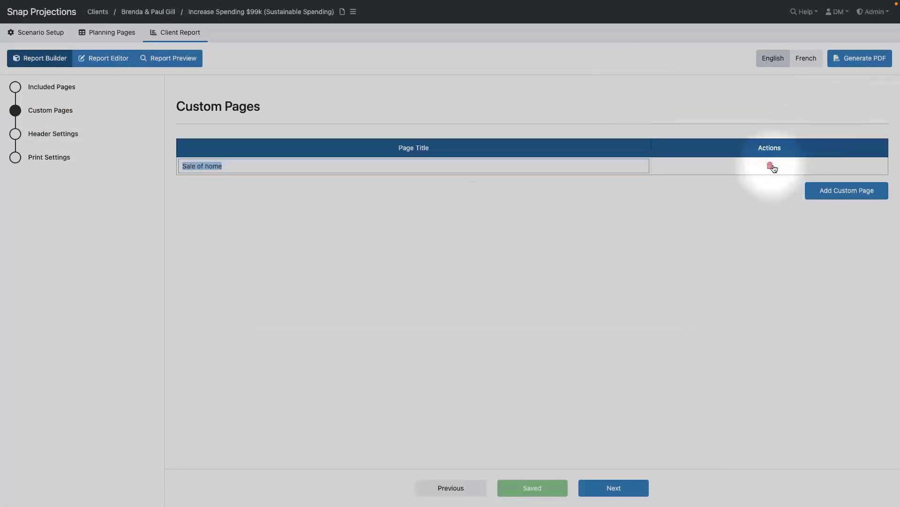
pyautogui.click(772, 166)
pyautogui.click(519, 112)
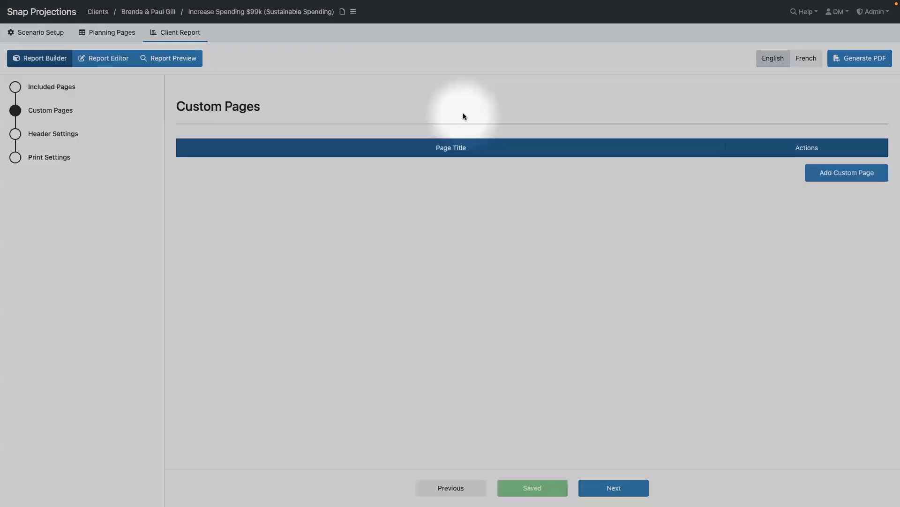
# - Review the Header and Print Settings, keeping landscape paper orientation
pyautogui.click(15, 137)
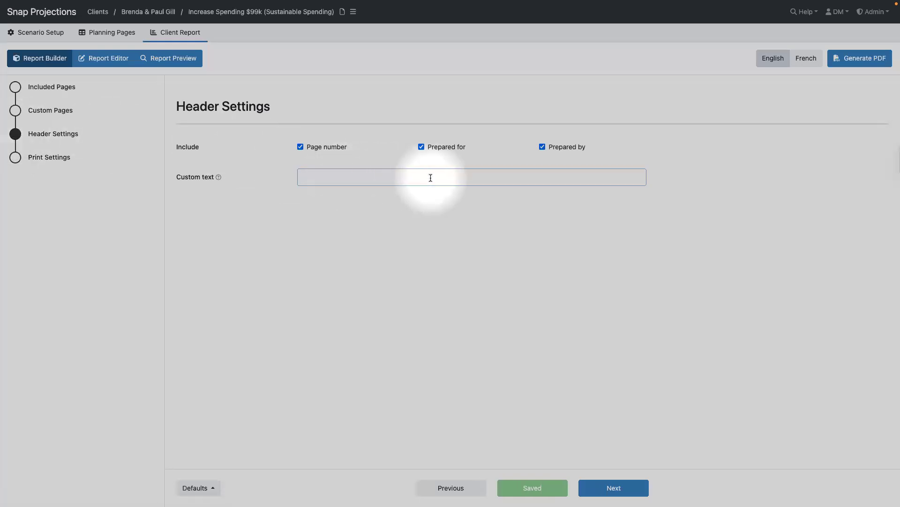
pyautogui.click(15, 159)
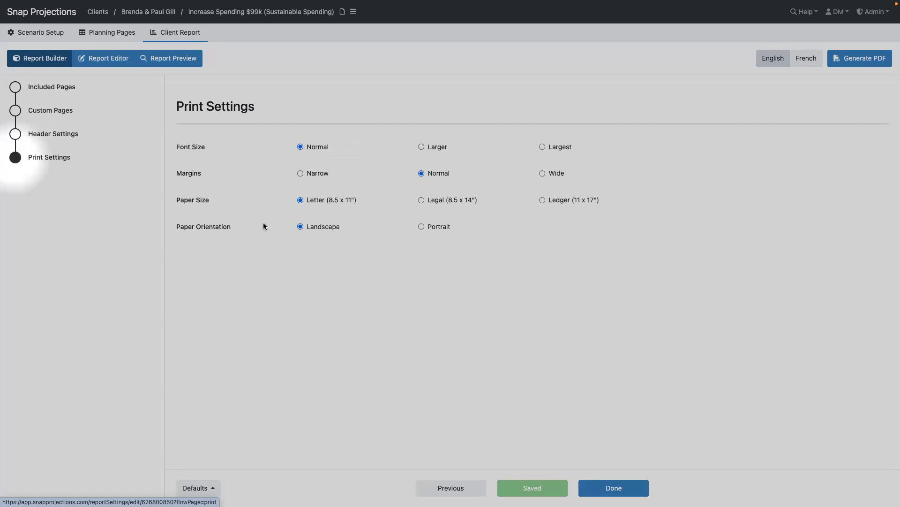
pyautogui.click(322, 229)
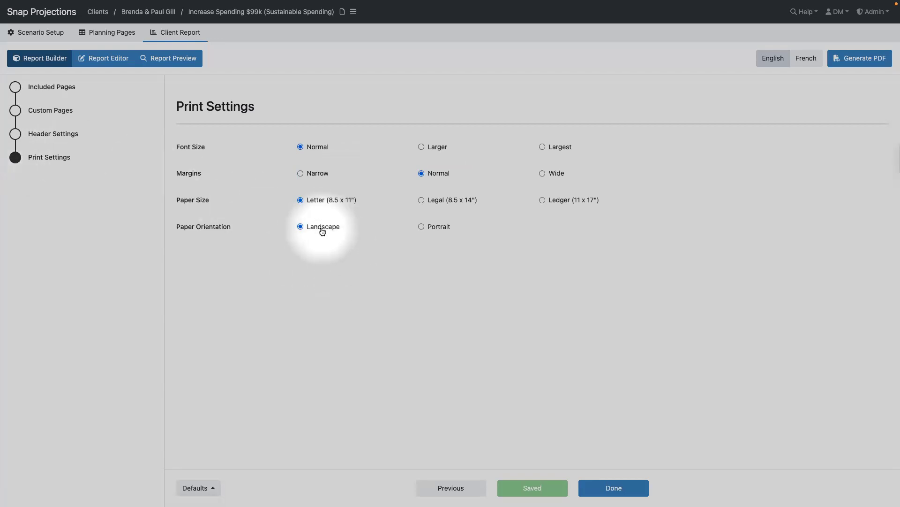
pyautogui.click(87, 58)
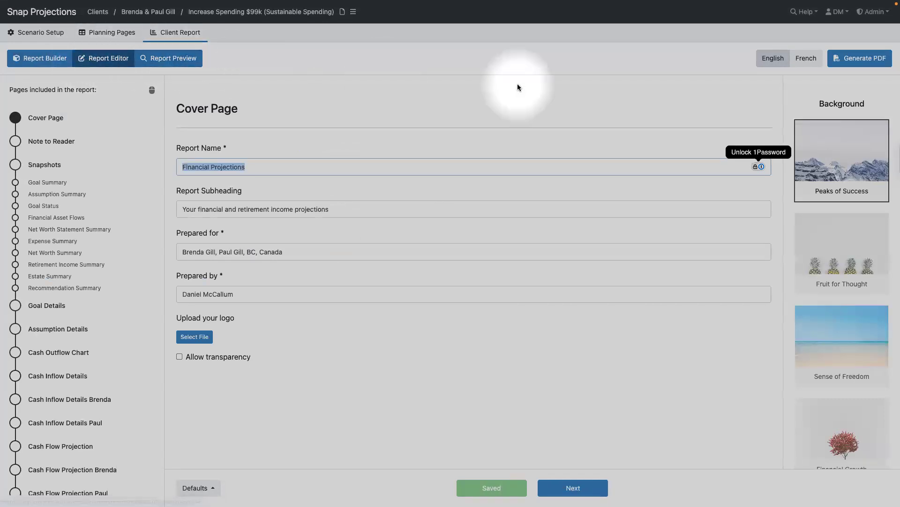
# - Generate and download the report PDF, then preview its Financial Projections cover page
pyautogui.click(861, 62)
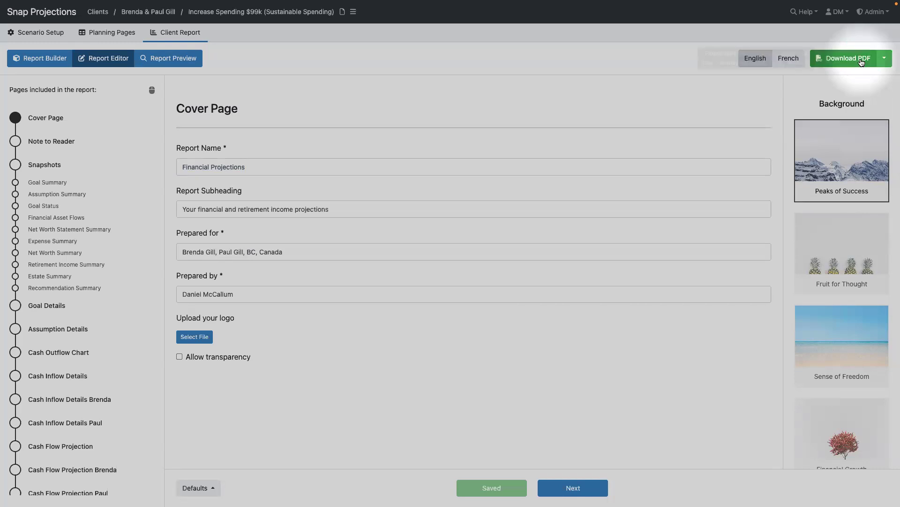
pyautogui.click(837, 62)
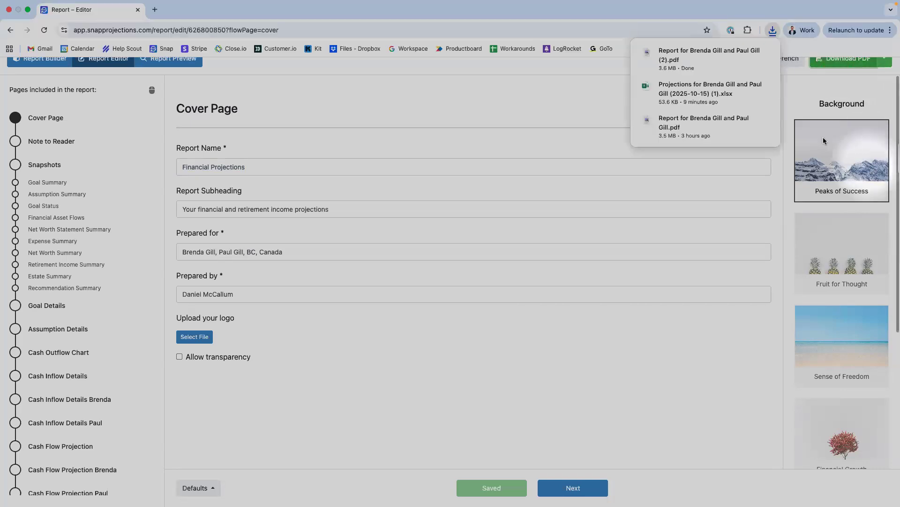
pyautogui.click(491, 104)
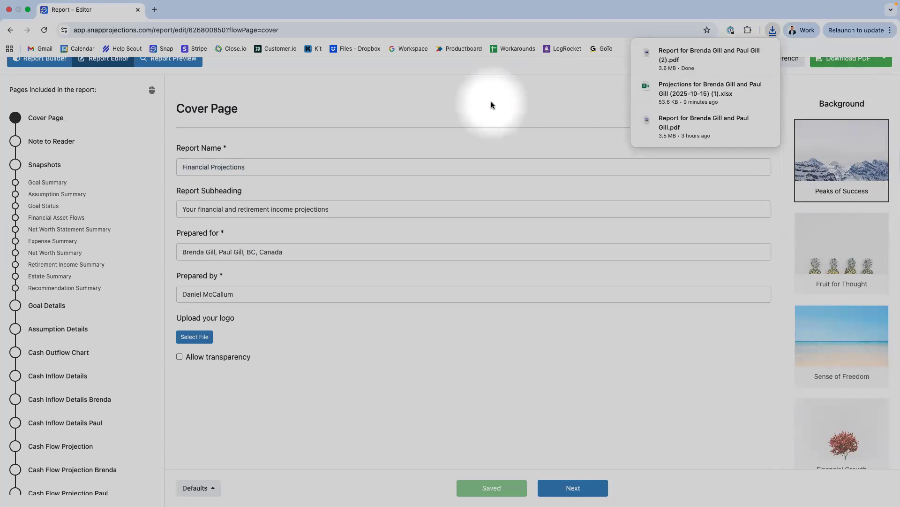
pyautogui.click(168, 60)
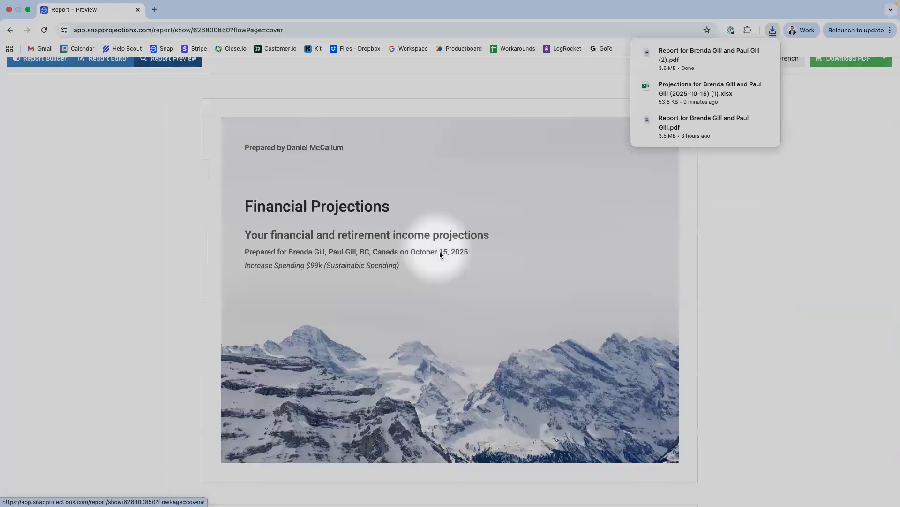
pyautogui.click(775, 120)
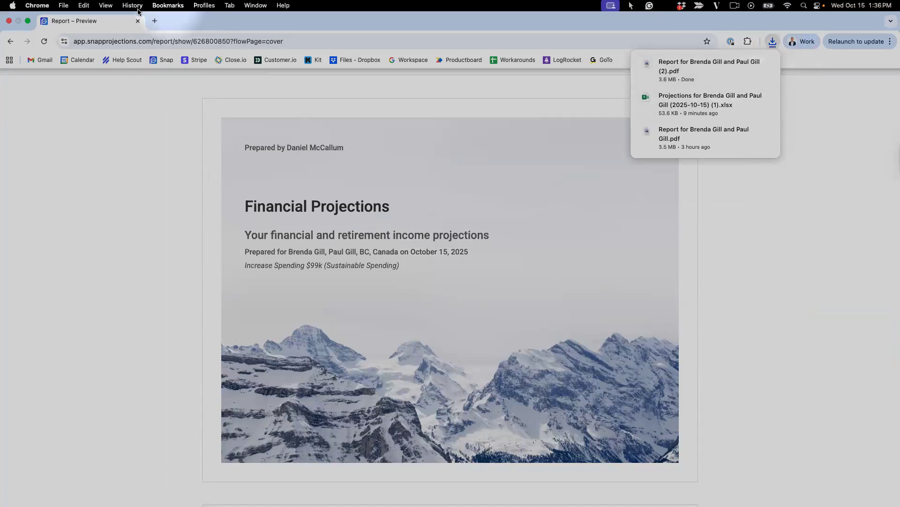
pyautogui.click(729, 360)
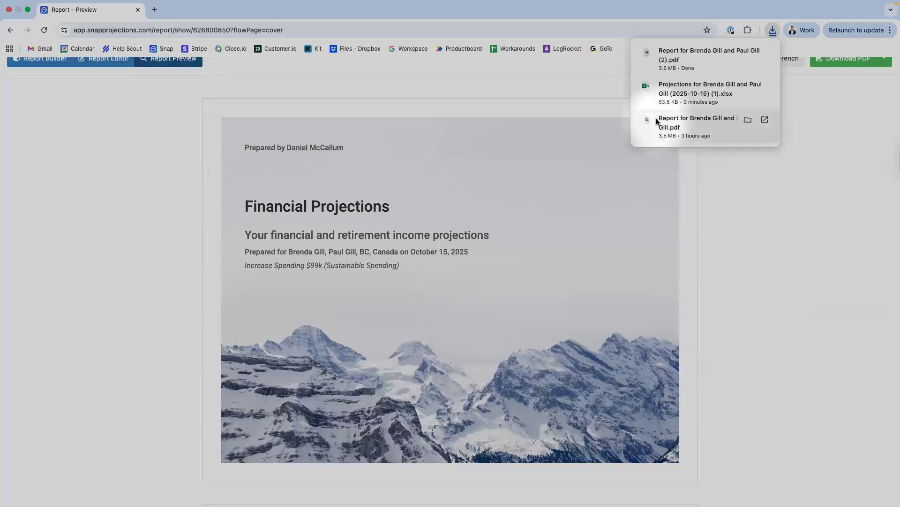
# - Scroll the report preview down to page 17 of 44, the Cash Flow Projection table
pyautogui.moveTo(770, 53)
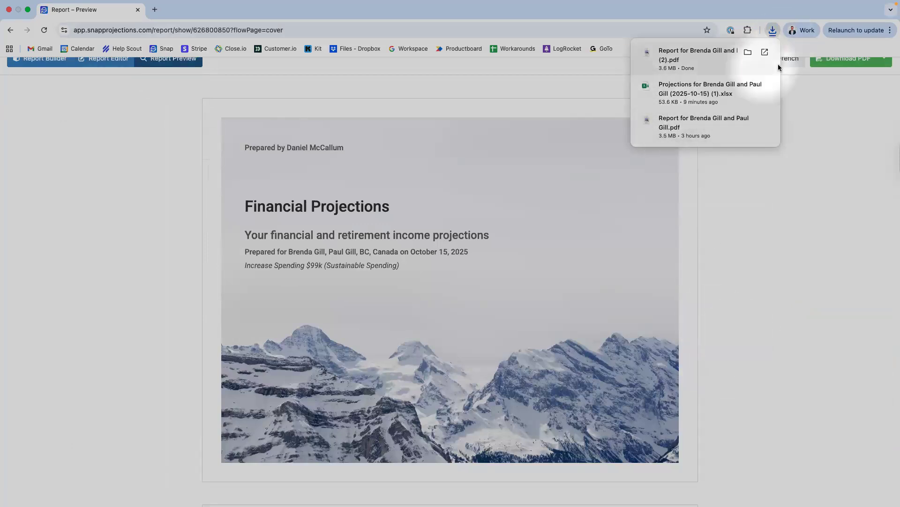
pyautogui.scroll(-7, 586, 267)
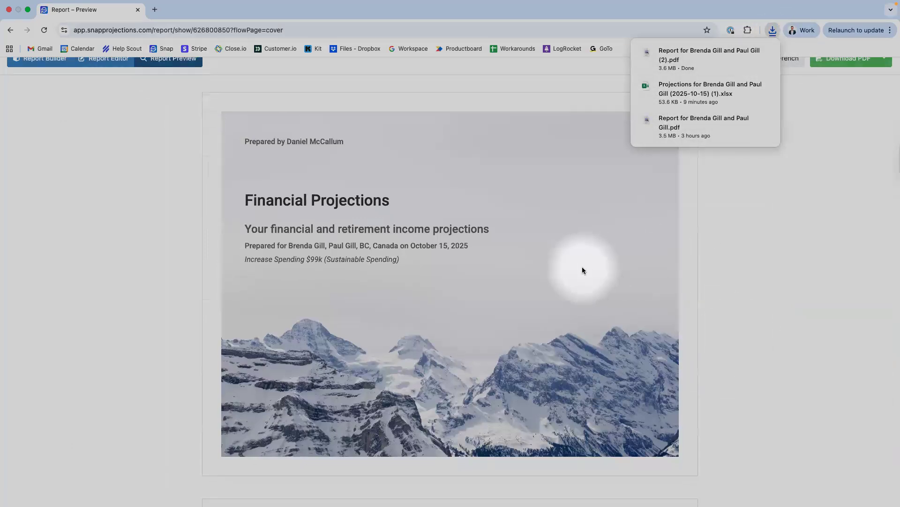
pyautogui.scroll(-20, 581, 267)
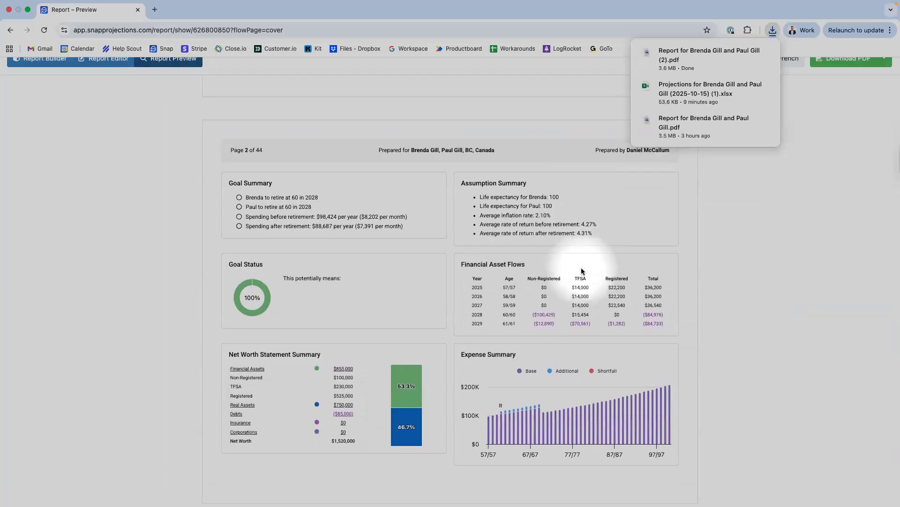
pyautogui.scroll(-20, 462, 218)
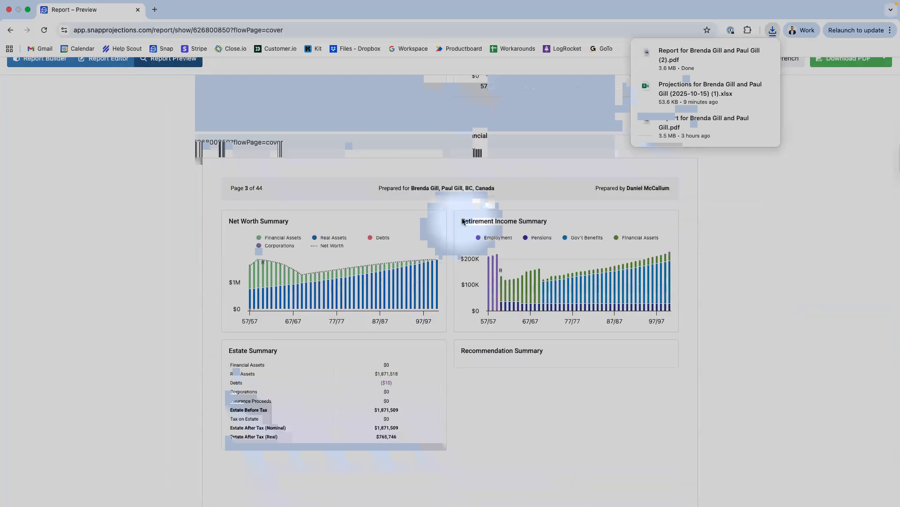
pyautogui.scroll(-20, 462, 221)
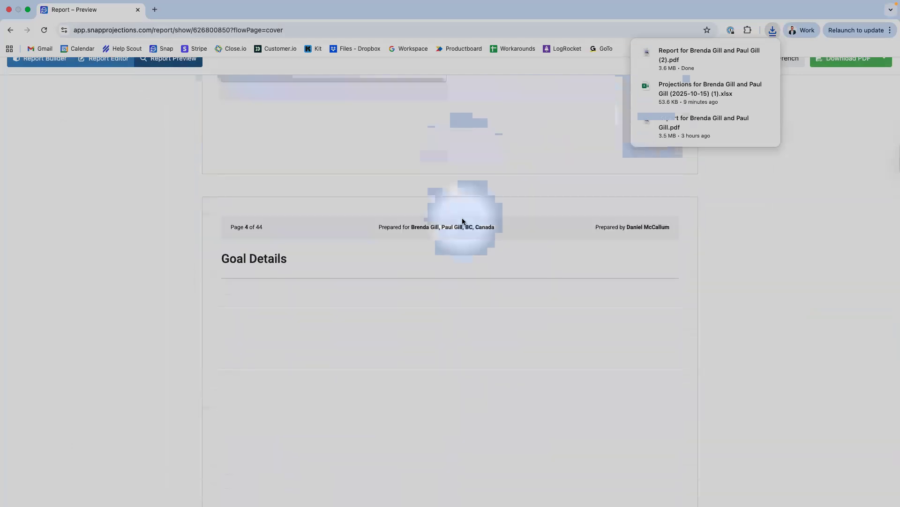
pyautogui.scroll(-9, 462, 221)
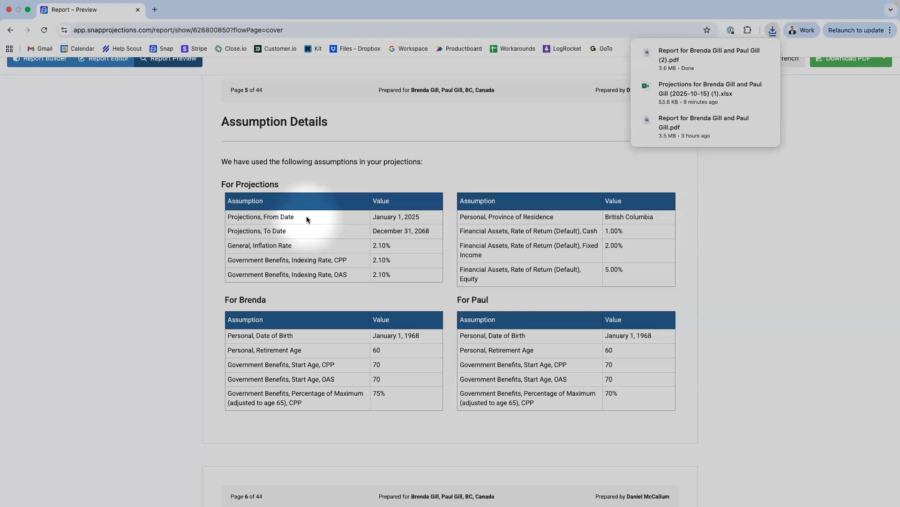
pyautogui.scroll(-8, 307, 217)
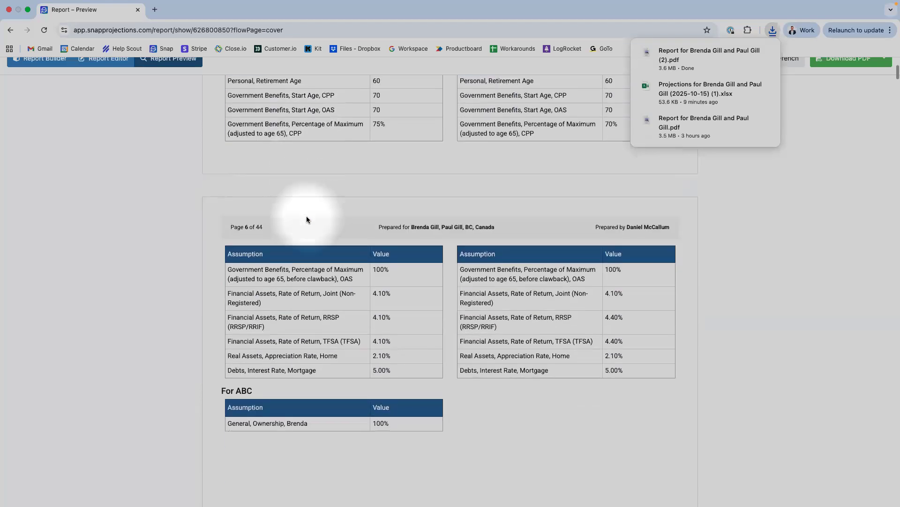
pyautogui.scroll(-9, 306, 217)
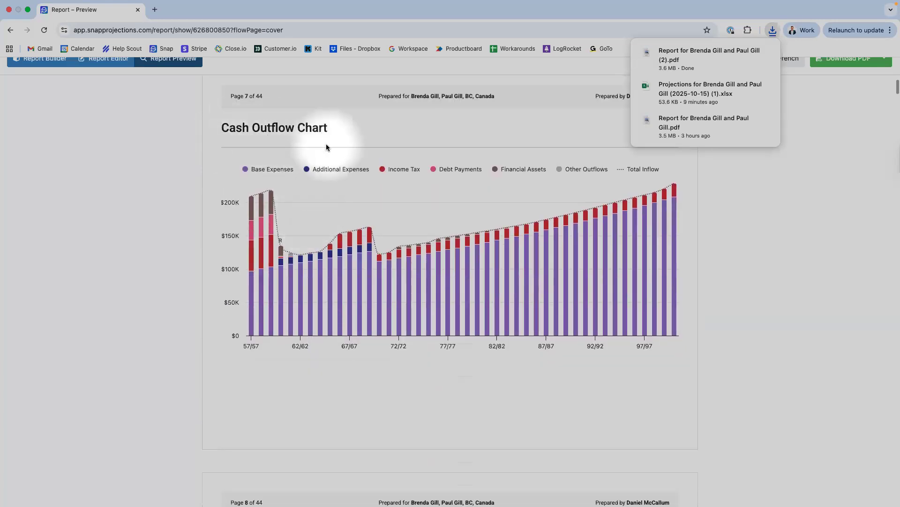
pyautogui.scroll(-8, 327, 147)
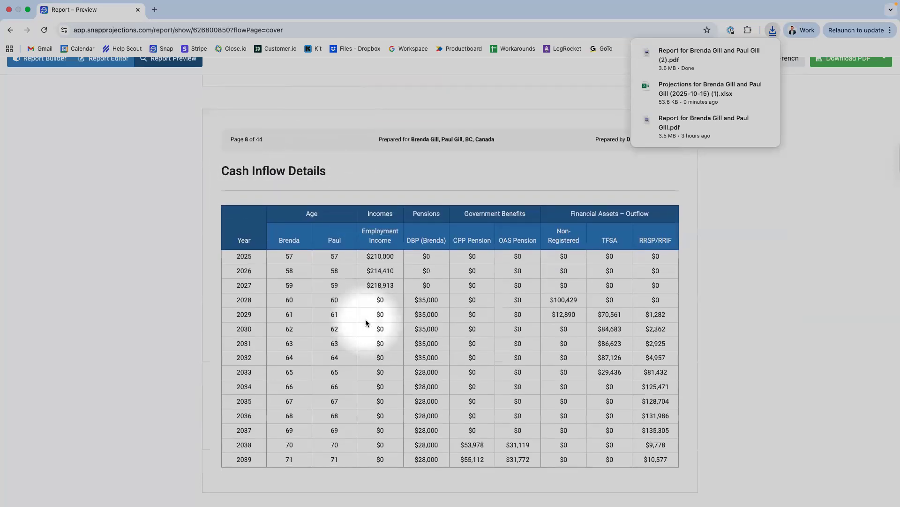
pyautogui.scroll(-12, 366, 322)
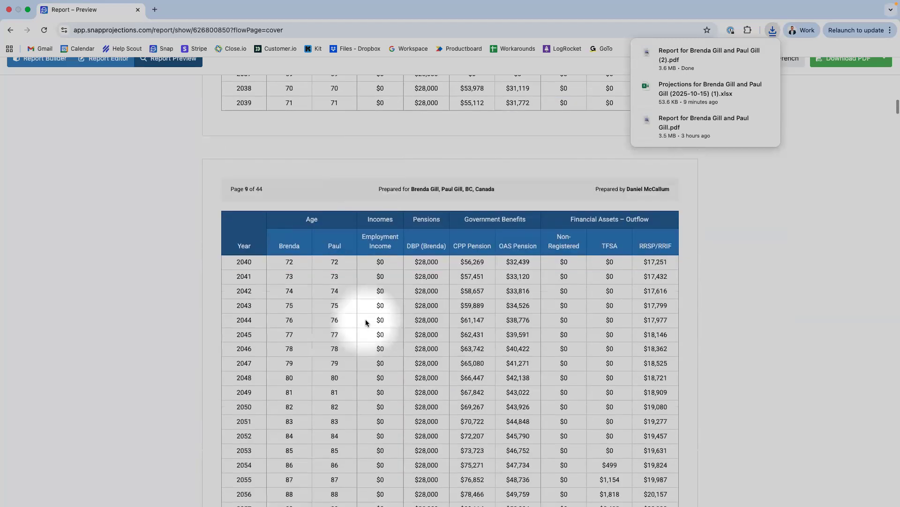
pyautogui.scroll(-12, 366, 322)
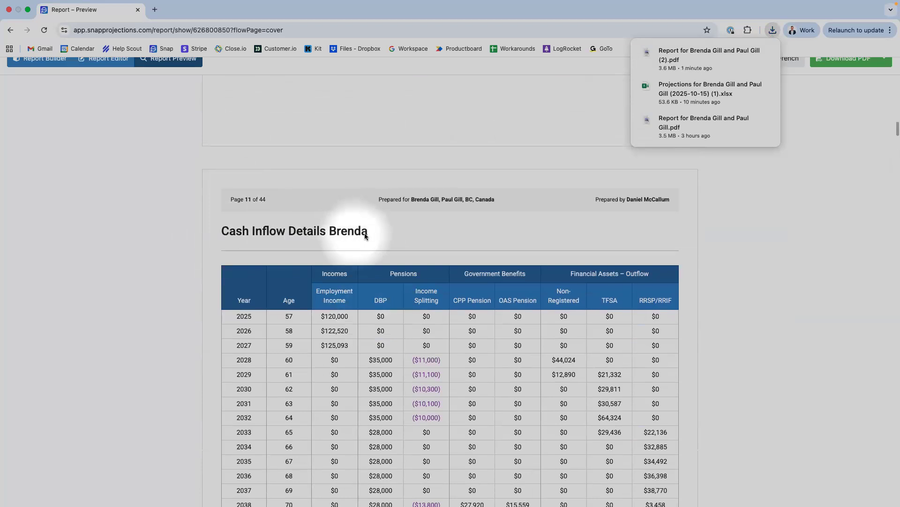
pyautogui.scroll(-5, 365, 234)
pyautogui.scroll(-8, 365, 236)
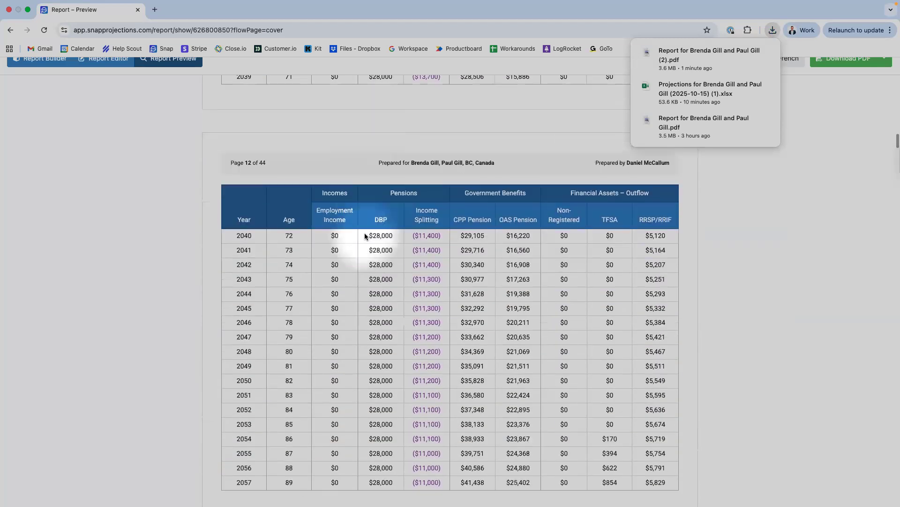
pyautogui.scroll(-10, 364, 232)
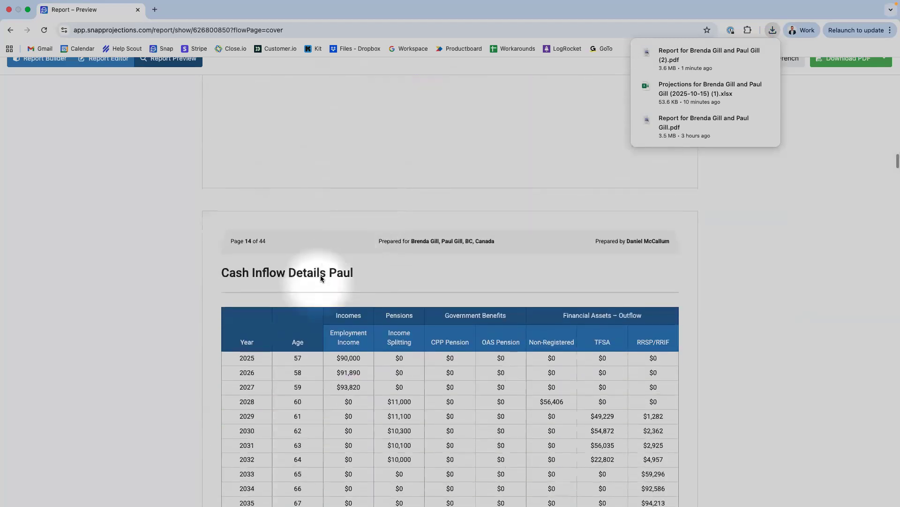
pyautogui.scroll(-8, 320, 275)
pyautogui.scroll(-10, 321, 279)
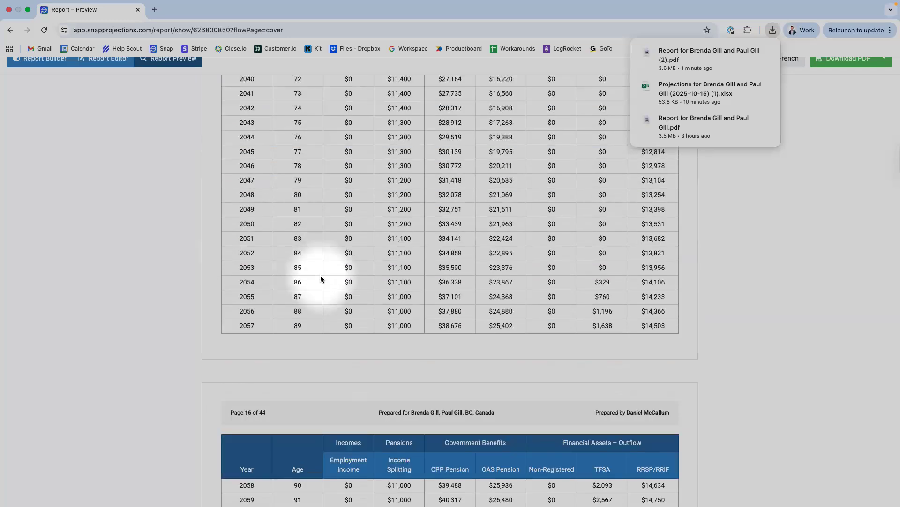
pyautogui.scroll(-8, 321, 279)
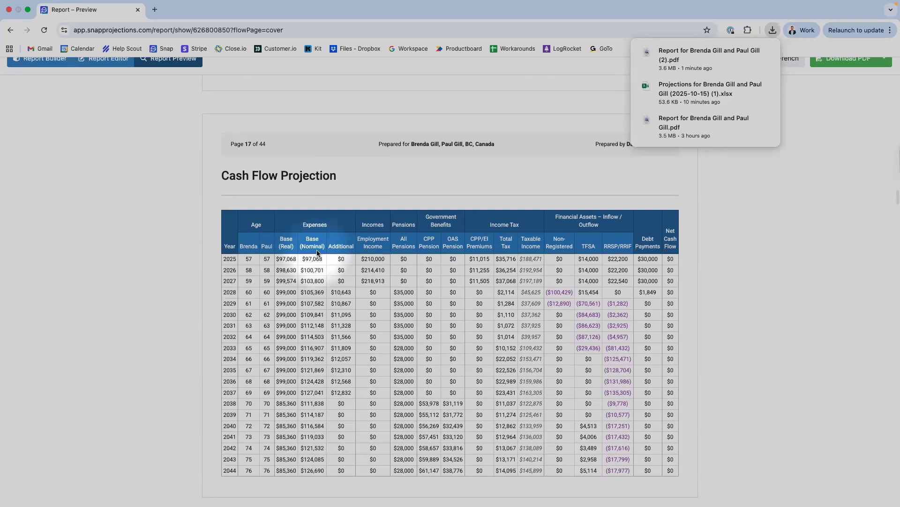
# - Scroll the preview from page 23 through to the final page 44, the Cash Inflow Chart
pyautogui.scroll(-10, 317, 253)
pyautogui.scroll(-15, 317, 253)
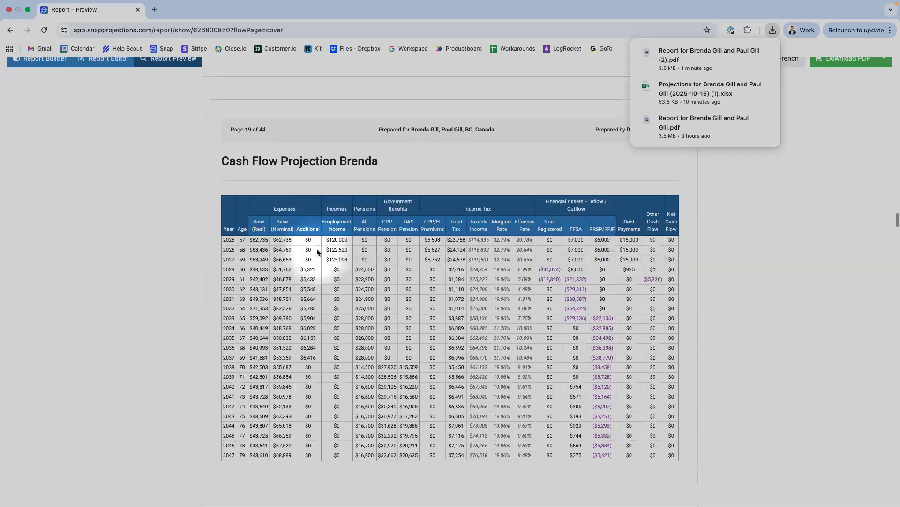
pyautogui.scroll(-13, 307, 193)
pyautogui.scroll(-20, 307, 193)
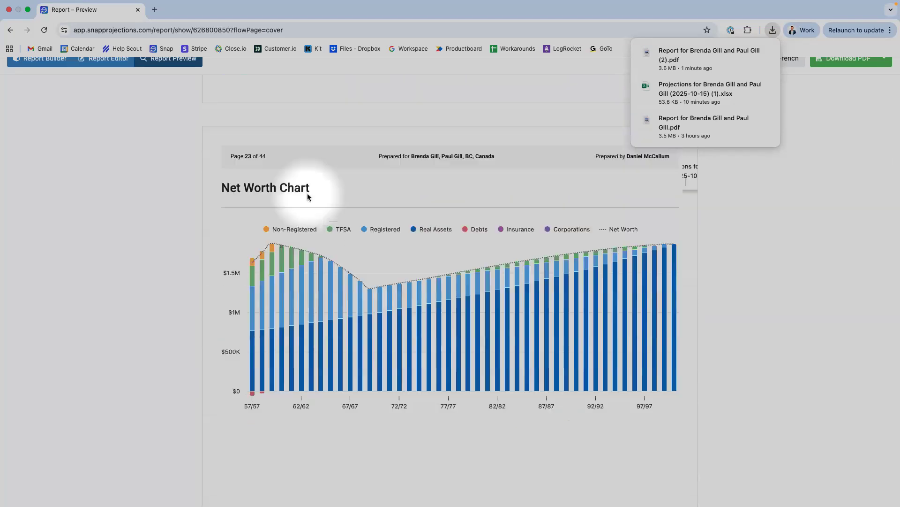
pyautogui.scroll(-3, 308, 197)
pyautogui.scroll(-2, 331, 128)
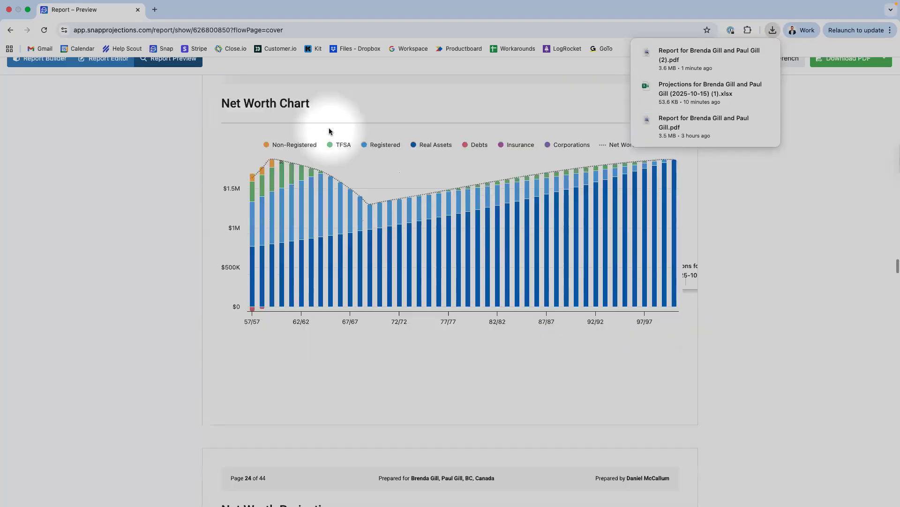
pyautogui.scroll(-8, 324, 138)
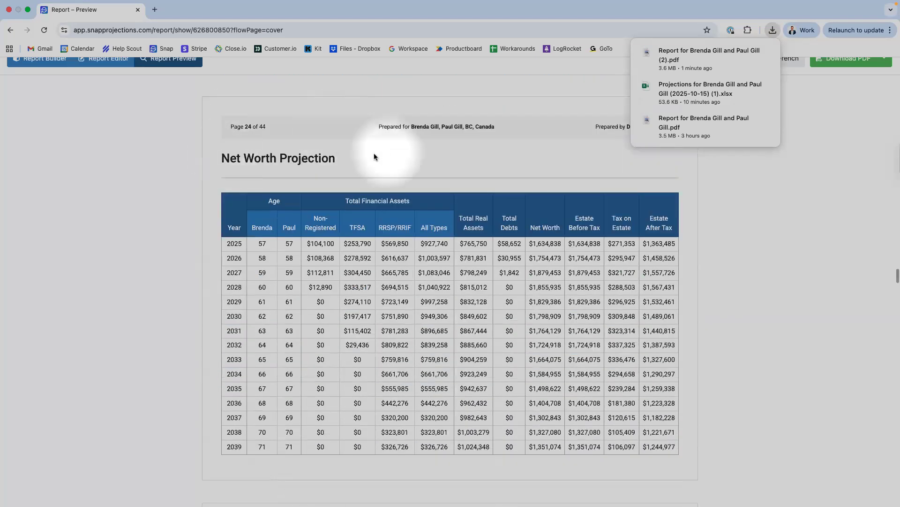
pyautogui.scroll(-15, 374, 156)
pyautogui.scroll(-12, 373, 155)
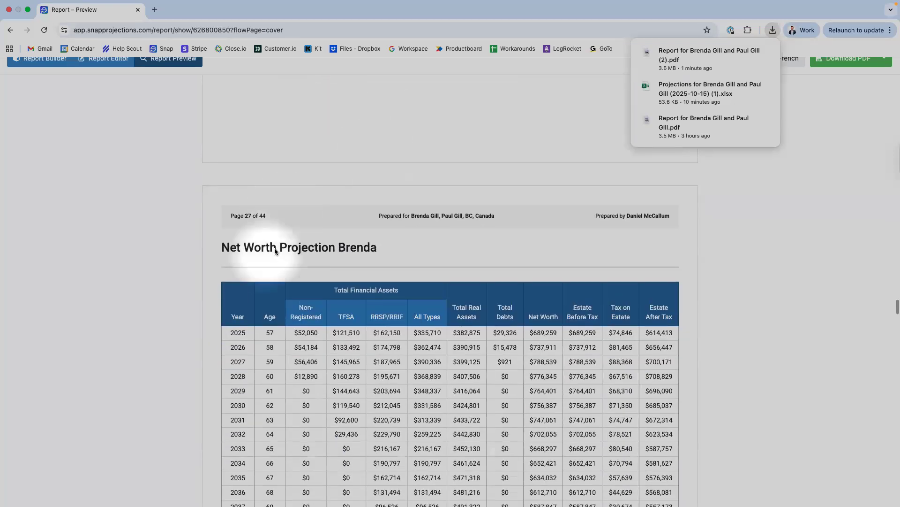
pyautogui.scroll(-20, 291, 277)
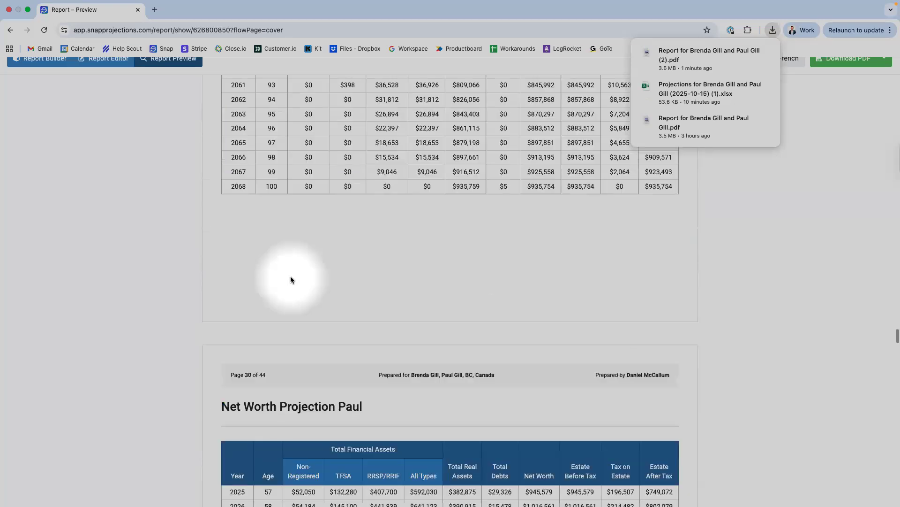
pyautogui.scroll(-15, 290, 279)
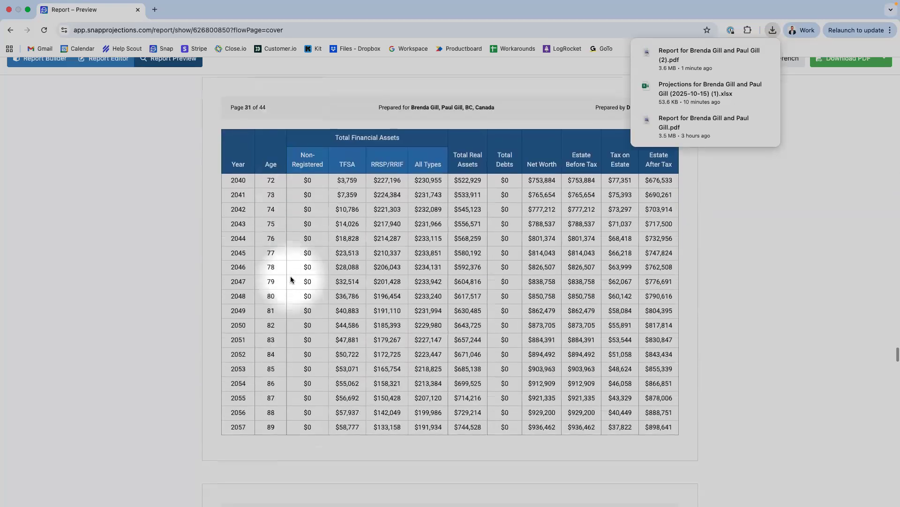
pyautogui.scroll(-15, 291, 279)
pyautogui.scroll(-5, 291, 278)
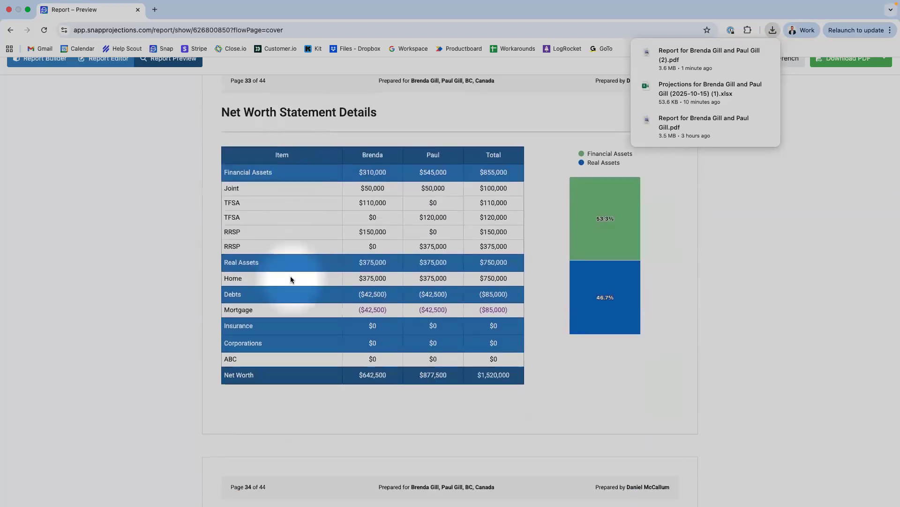
pyautogui.scroll(-10, 291, 278)
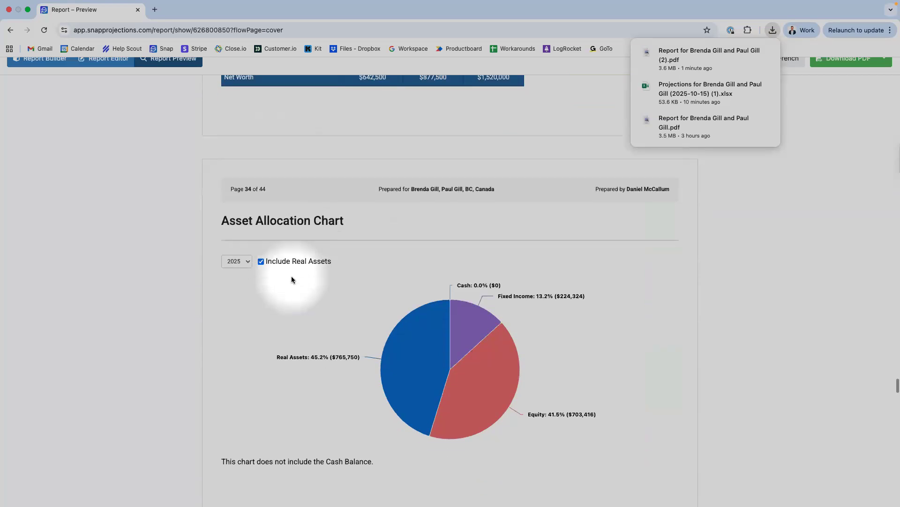
pyautogui.scroll(-13, 291, 280)
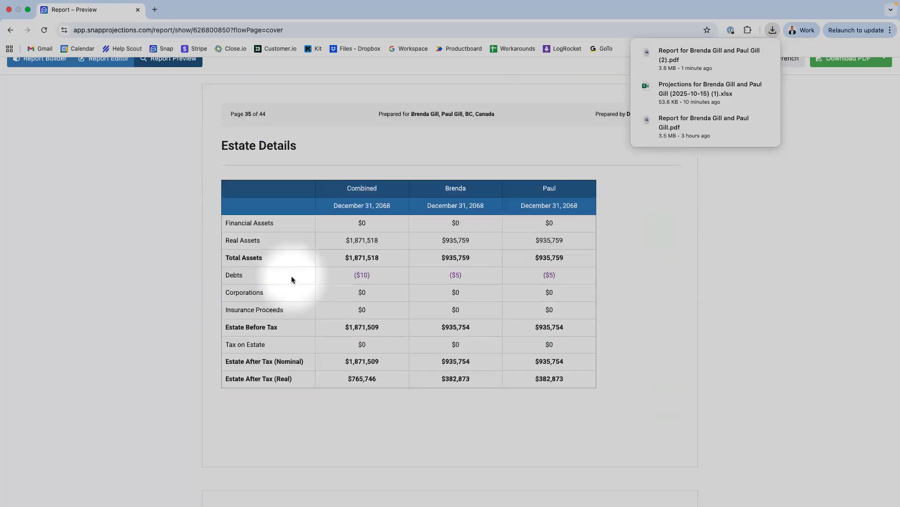
pyautogui.scroll(-9, 291, 280)
pyautogui.scroll(-7, 292, 279)
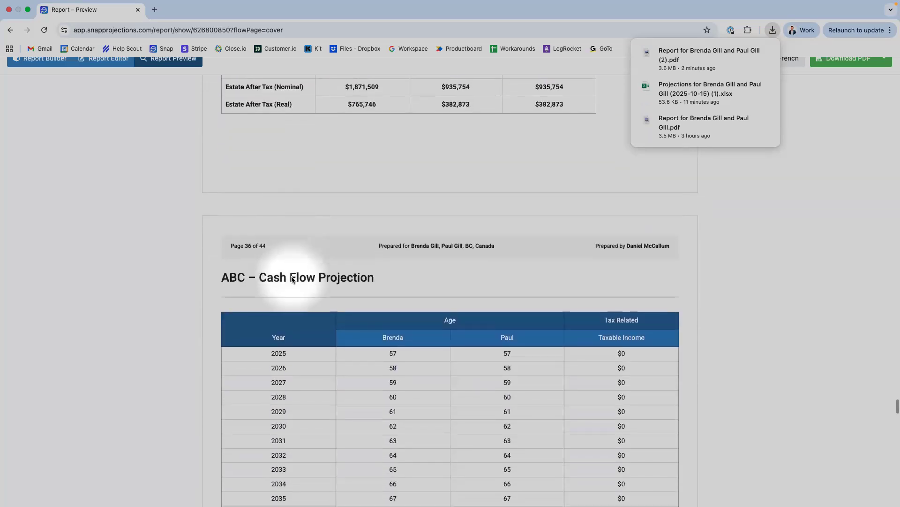
pyautogui.scroll(1, 330, 122)
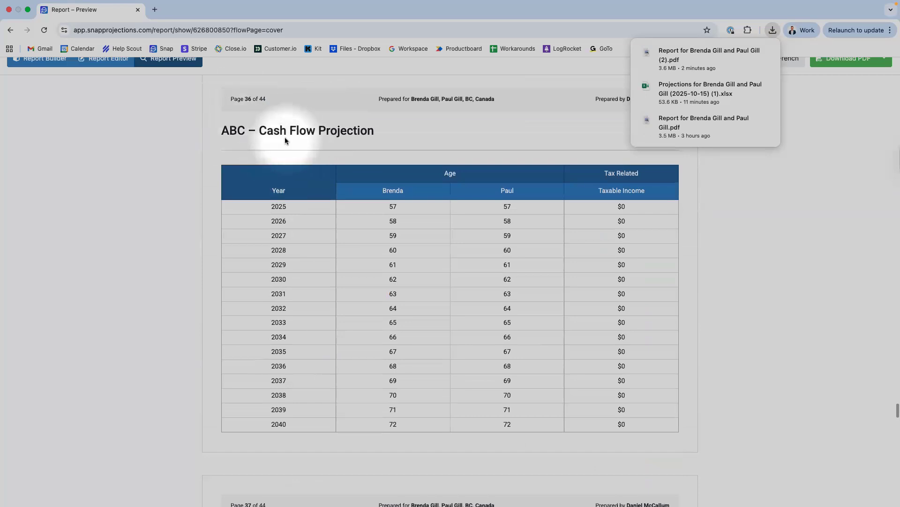
pyautogui.scroll(-20, 285, 139)
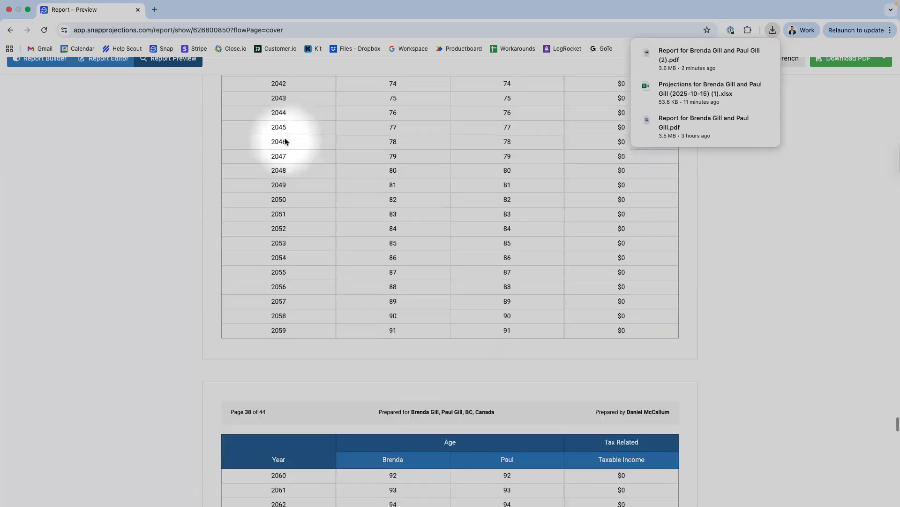
pyautogui.scroll(-20, 287, 143)
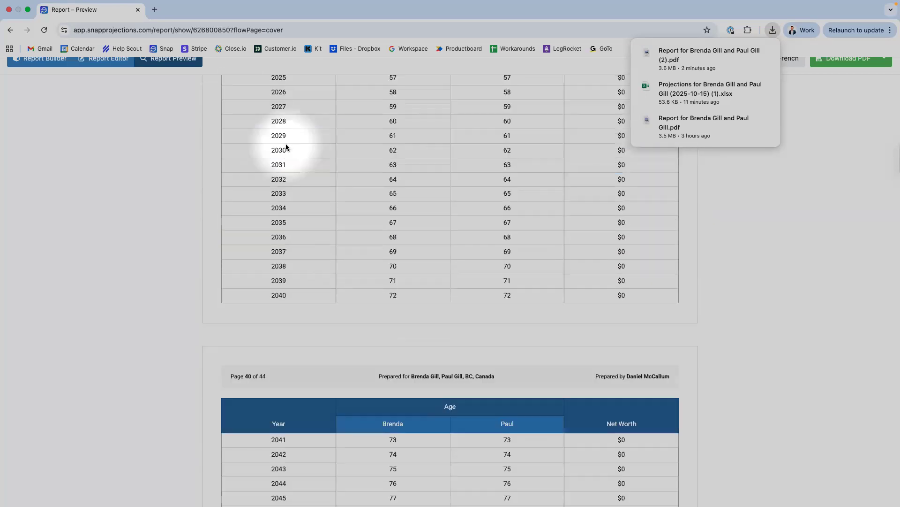
pyautogui.scroll(-20, 286, 147)
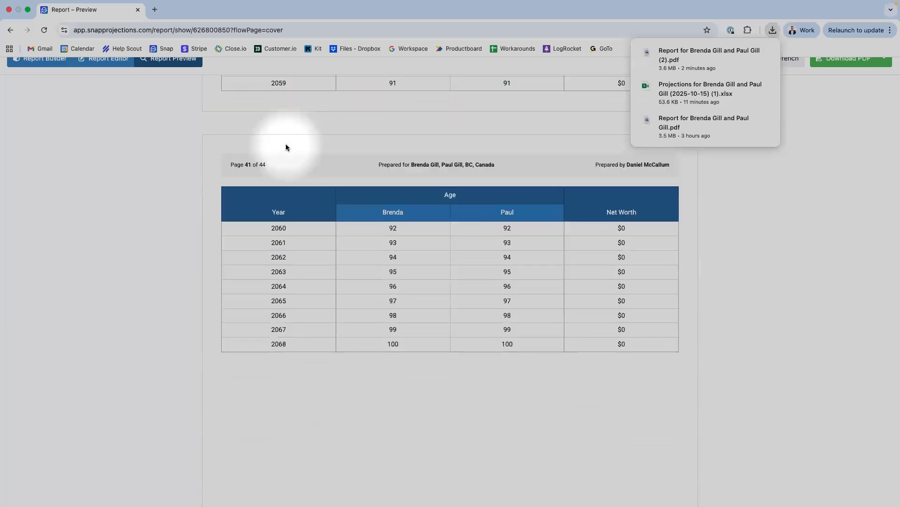
pyautogui.scroll(-20, 286, 147)
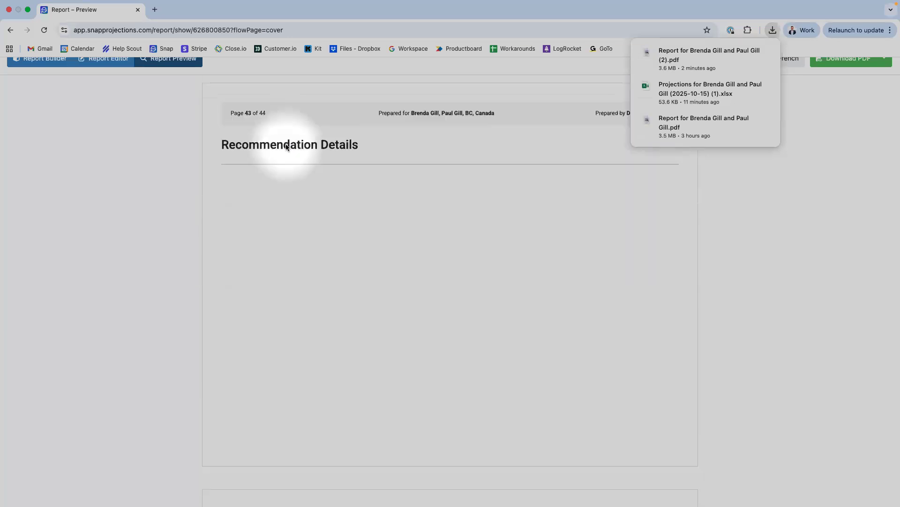
pyautogui.scroll(-5, 286, 147)
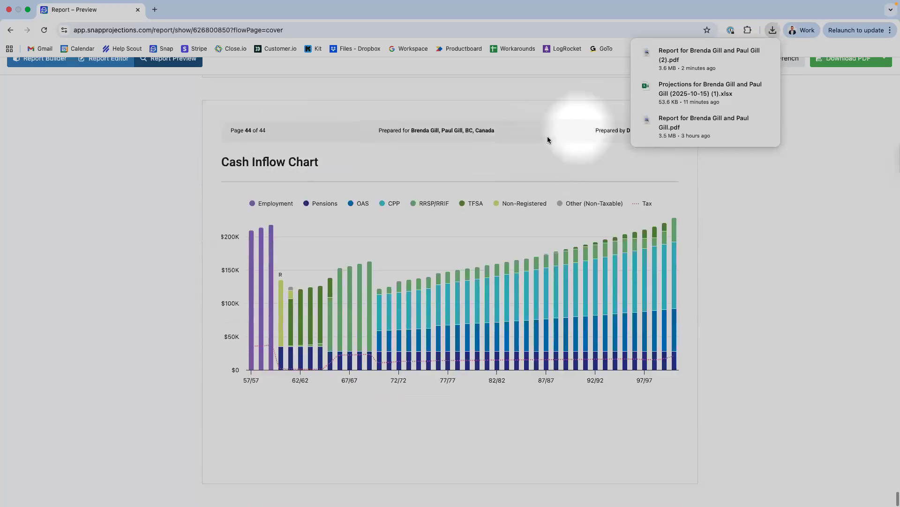
# - Scroll the preview from page 44 back to page 4 Goal Details, then return to the Agenda slide
pyautogui.scroll(6, 545, 137)
pyautogui.scroll(20, 544, 139)
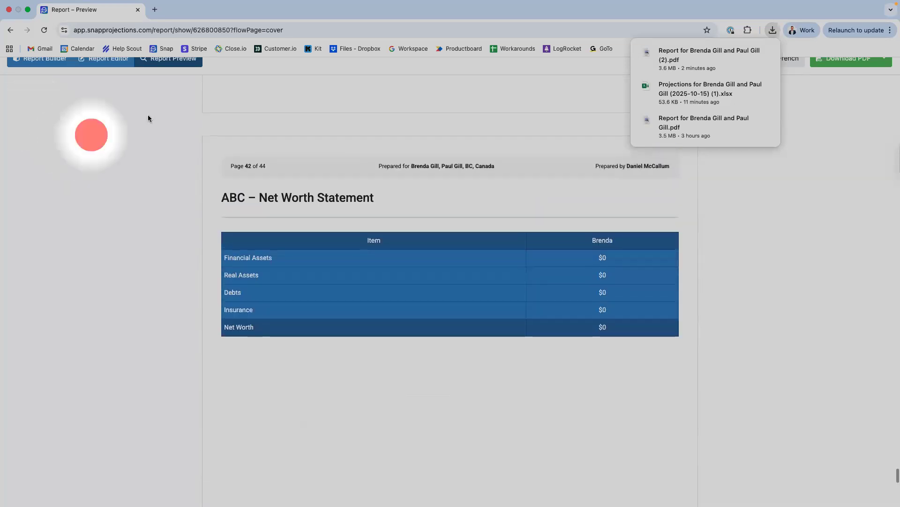
pyautogui.scroll(20, 147, 118)
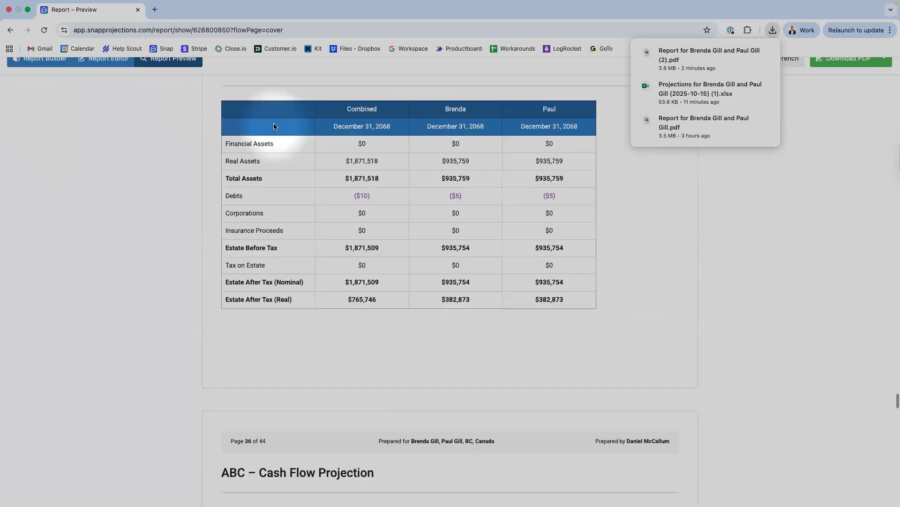
pyautogui.scroll(20, 279, 131)
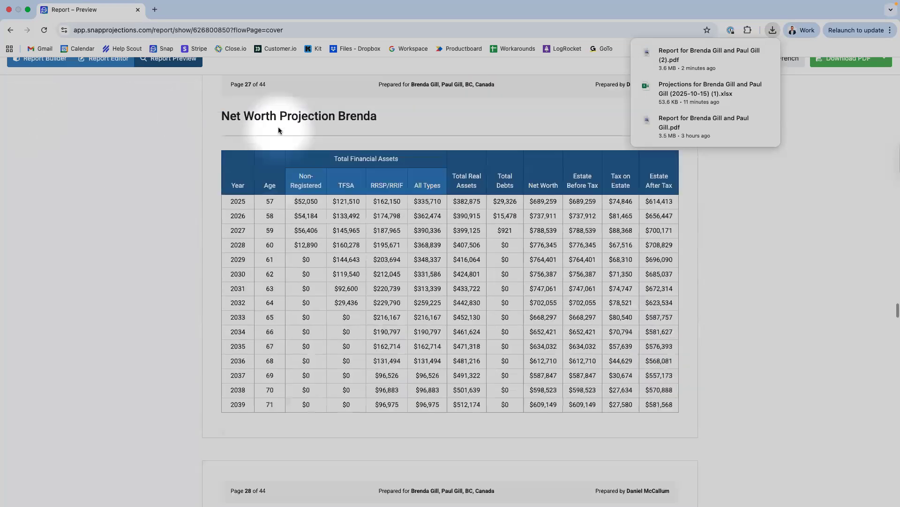
pyautogui.scroll(20, 278, 131)
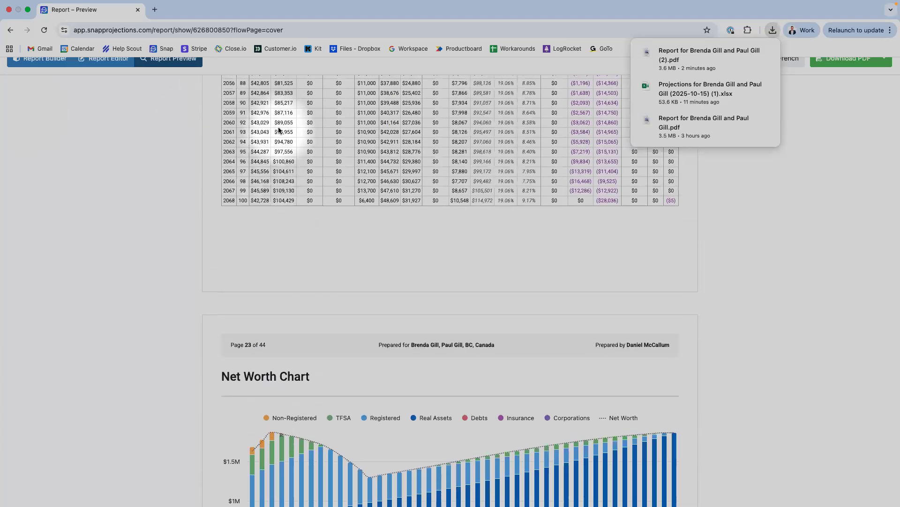
pyautogui.scroll(20, 278, 131)
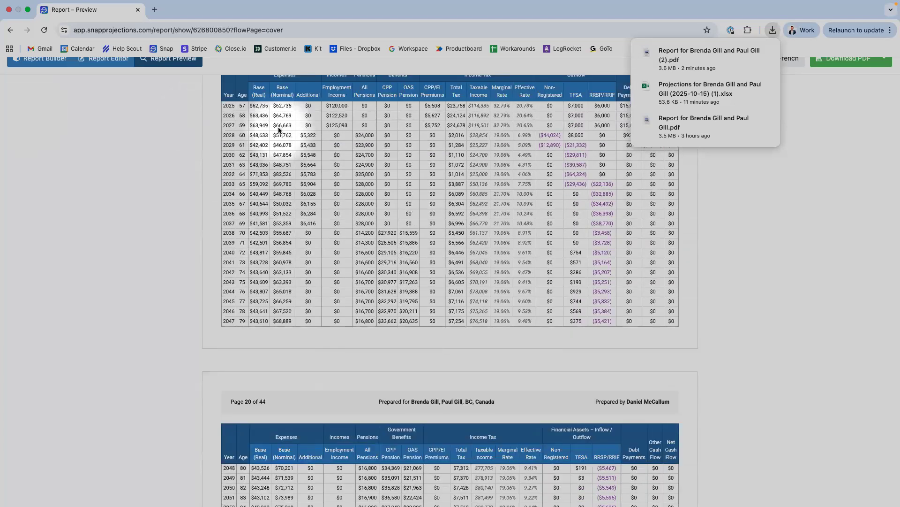
pyautogui.scroll(3, 278, 131)
pyautogui.scroll(15, 278, 130)
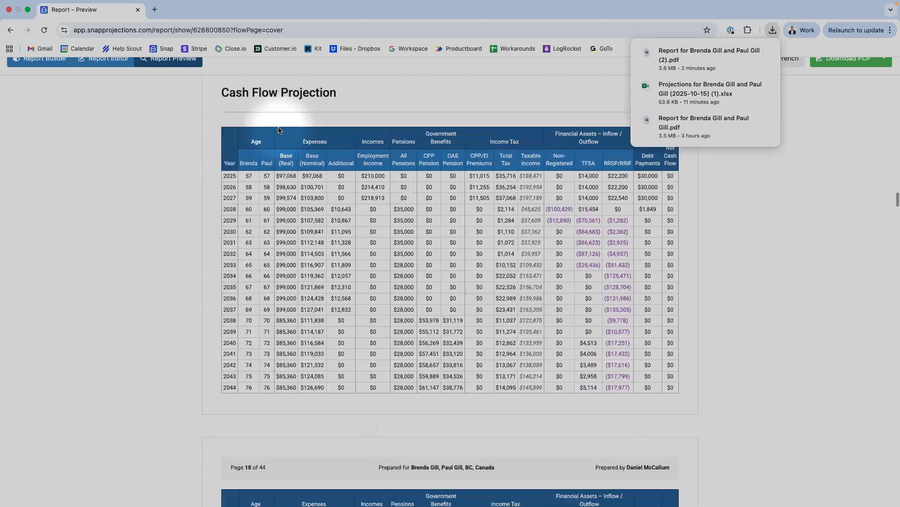
pyautogui.scroll(15, 278, 130)
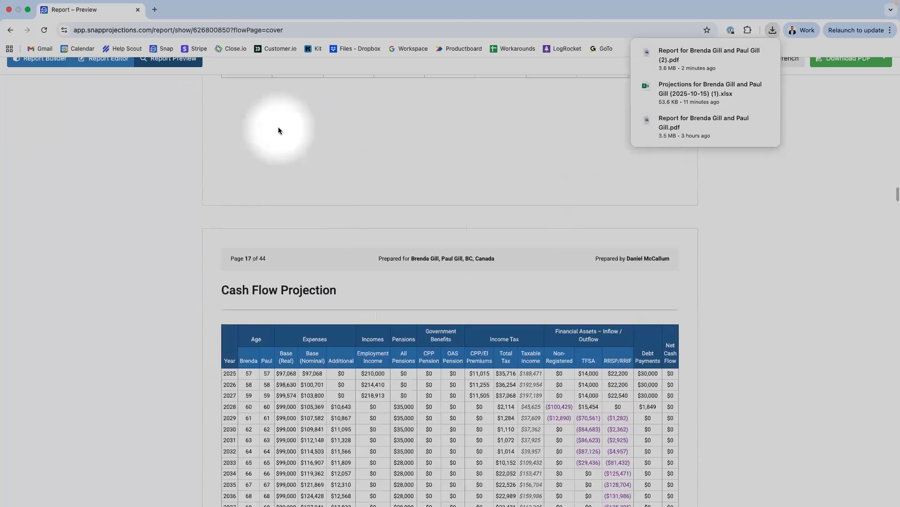
pyautogui.scroll(1, 278, 130)
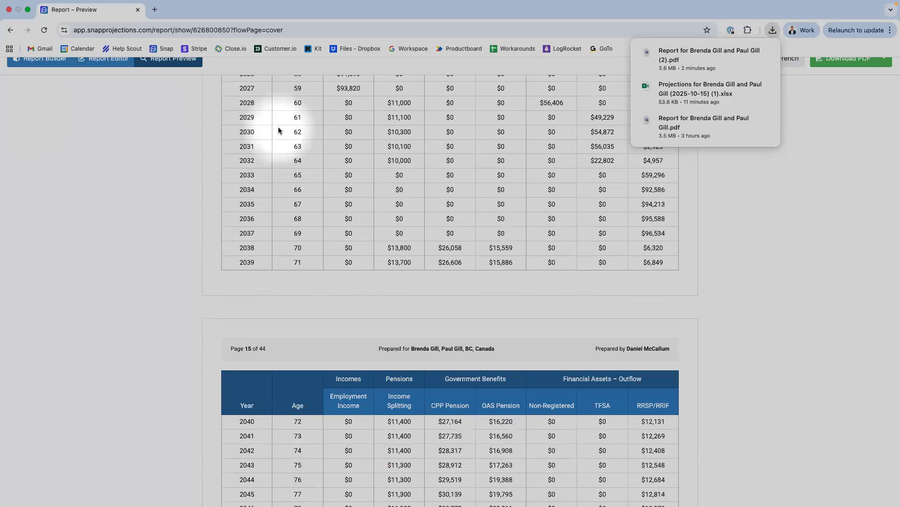
pyautogui.scroll(20, 278, 131)
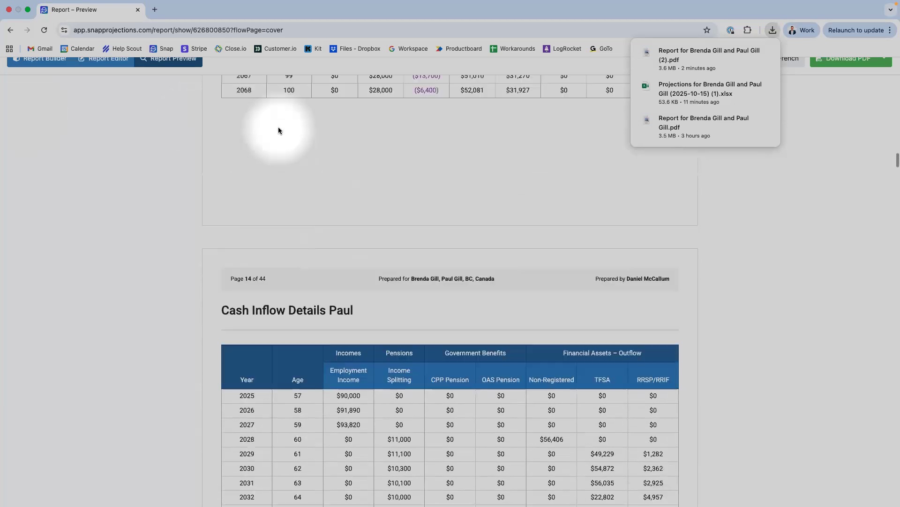
pyautogui.scroll(20, 279, 130)
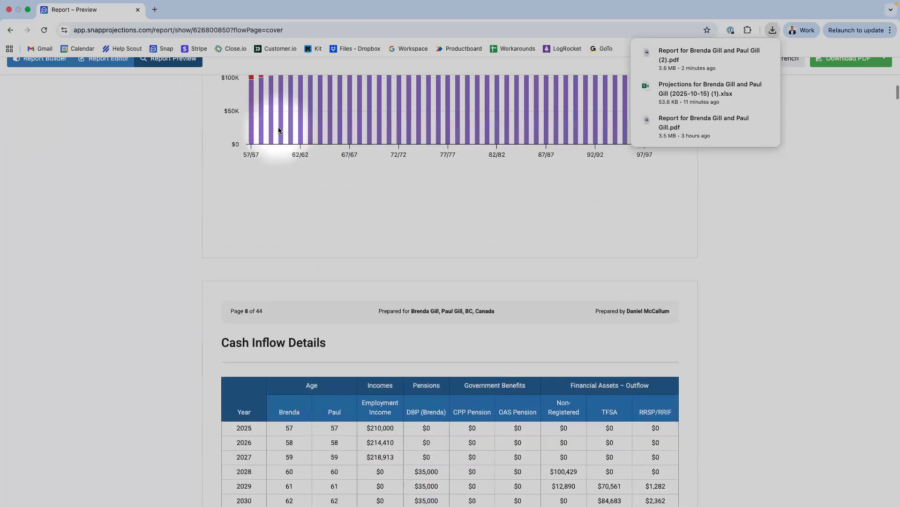
pyautogui.scroll(5, 279, 130)
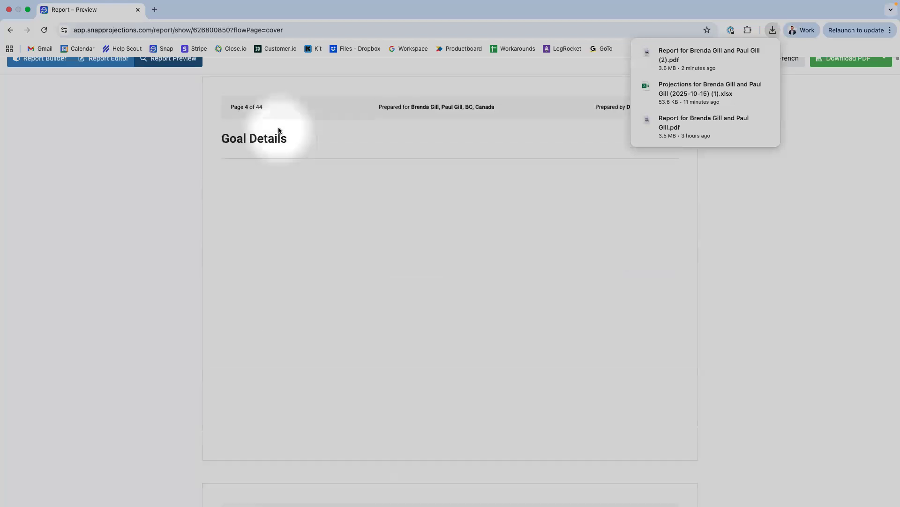
pyautogui.scroll(1, 279, 130)
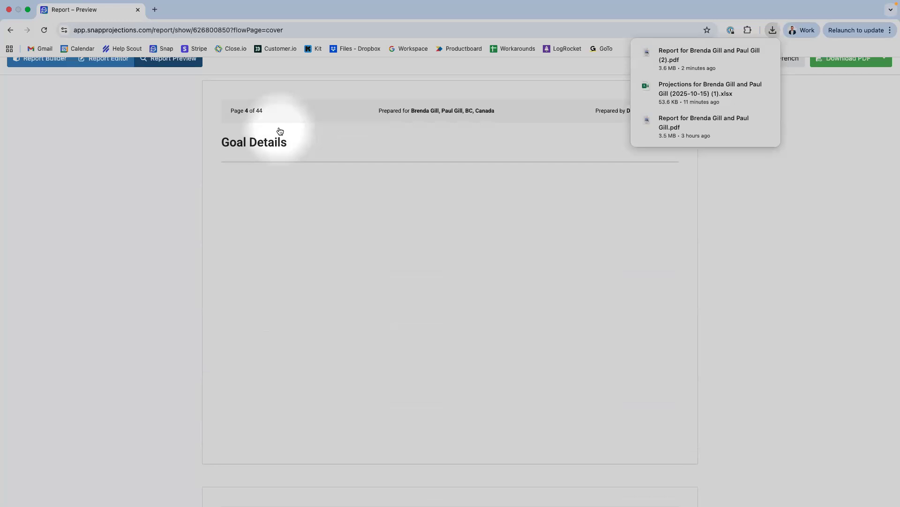
pyautogui.press('super+Tab')
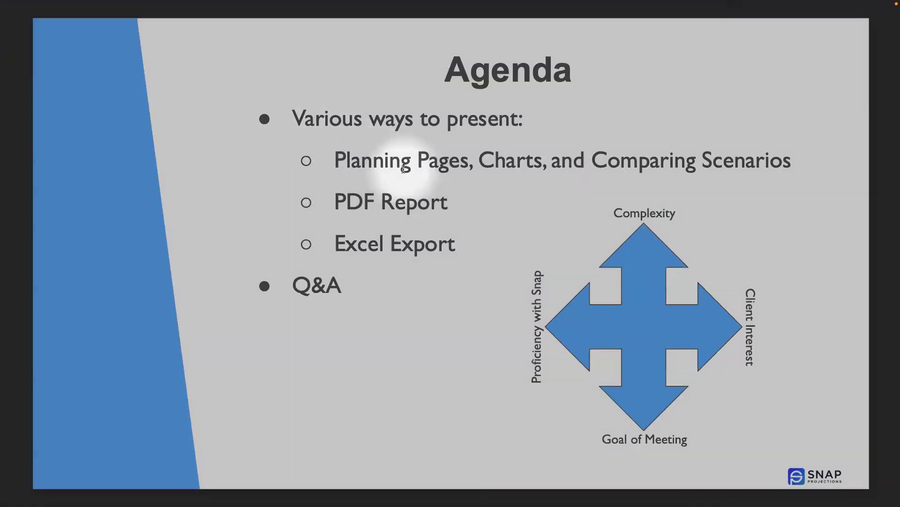
# - Advance past the 'We're here to help!' slide to the Help Center slide
pyautogui.press('Right')
pyautogui.press('Right')
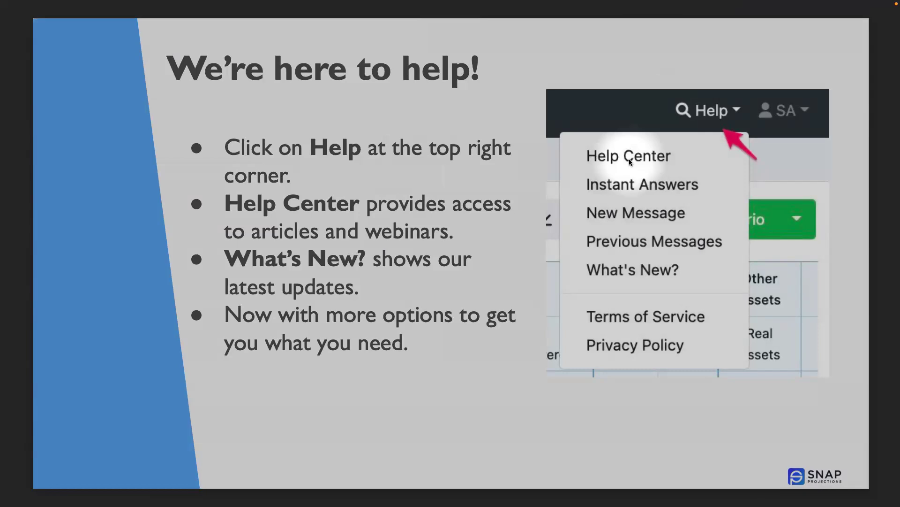
pyautogui.press('Right')
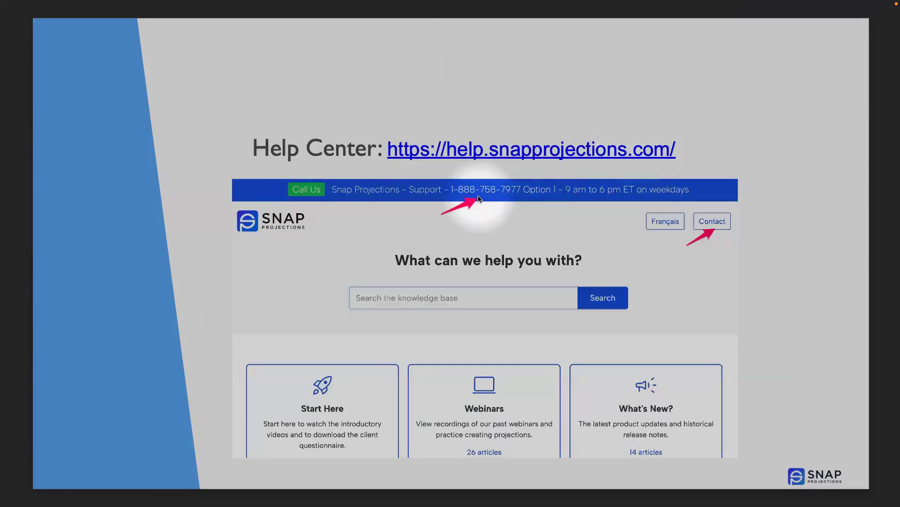